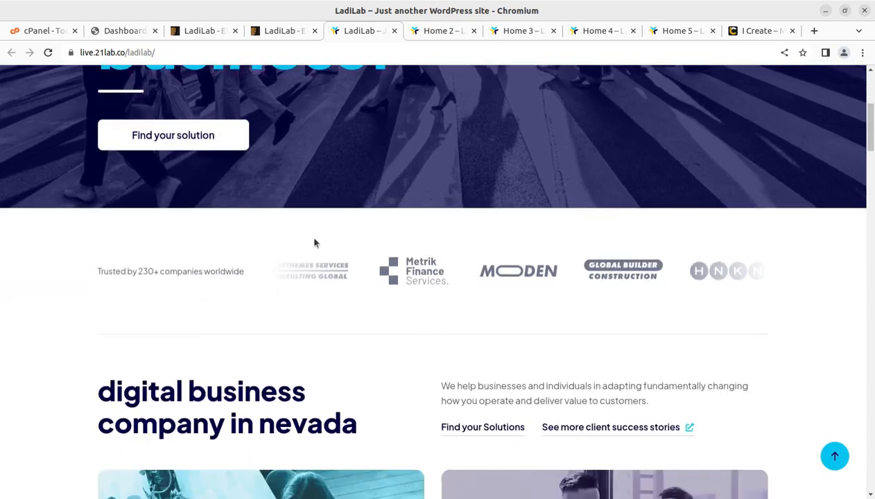
Step: Look over the main LadiLab demo homepage, including its service circles and featured work section
scroll(314, 244, down, 3)
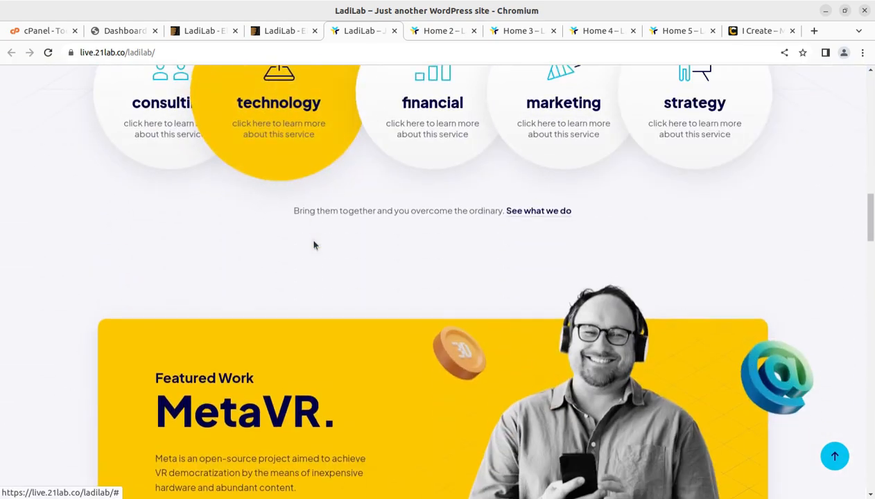
scroll(249, 250, up, 4)
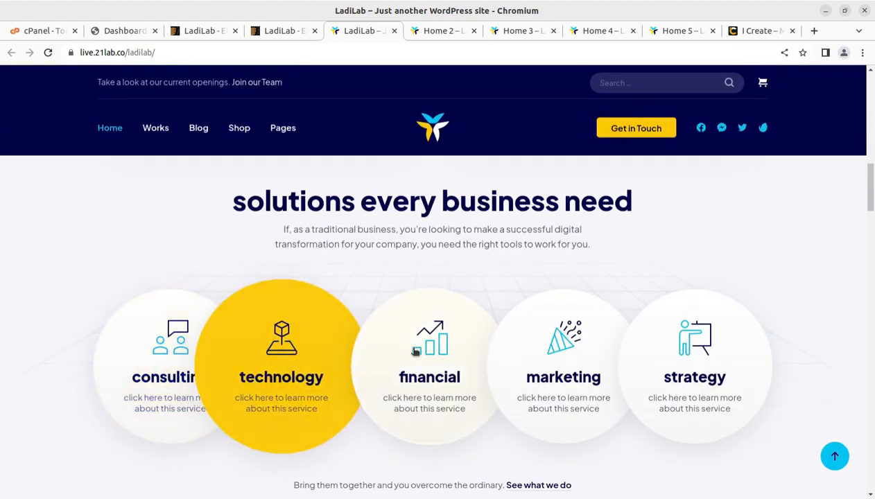
scroll(781, 352, up, 4)
scroll(763, 312, down, 4)
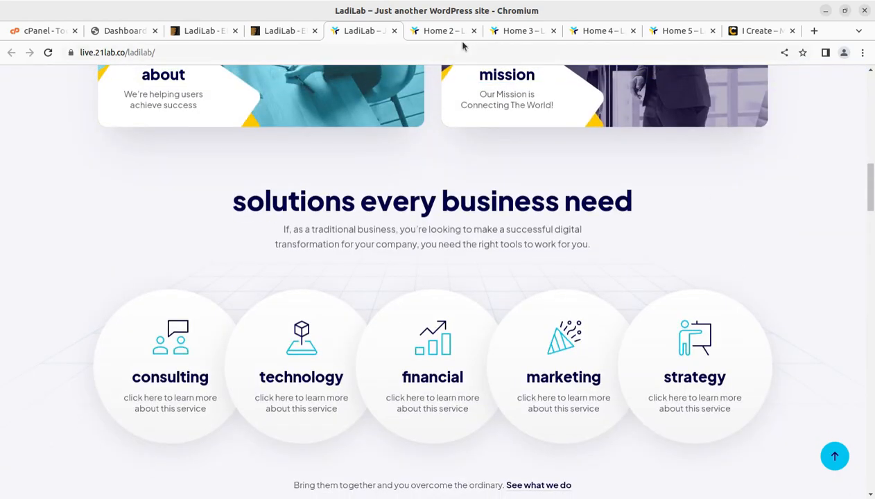
Step: Open the Home 2 demo and view its upper content sections
click(440, 31)
scroll(339, 370, down, 4)
scroll(342, 369, down, 6)
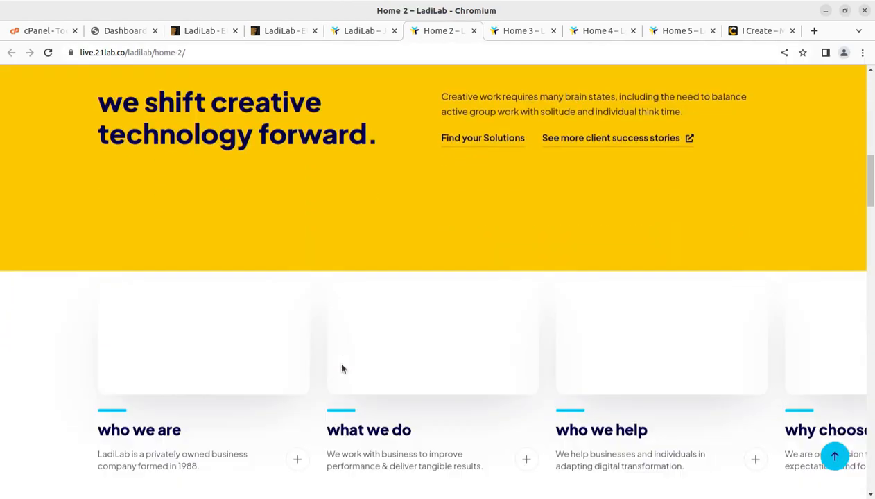
Step: Open the Home 3 demo and examine its hero area and column cards such as "our mission"
click(517, 31)
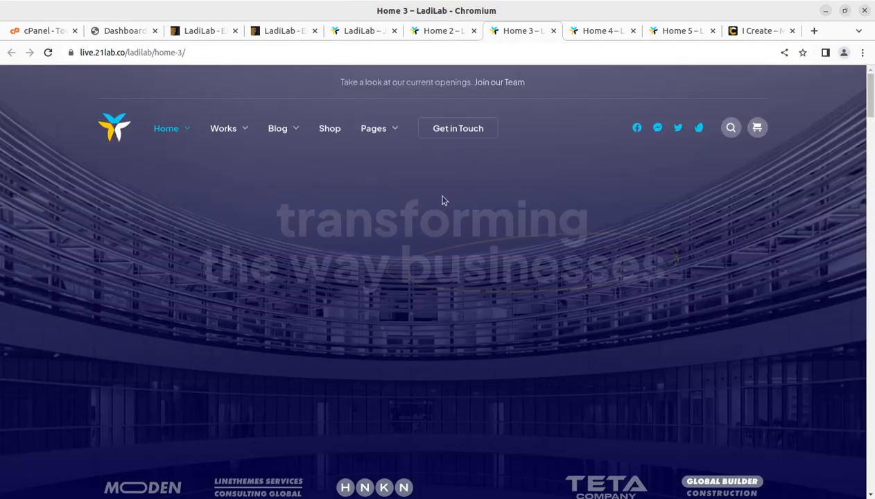
scroll(395, 353, down, 5)
scroll(395, 353, down, 5)
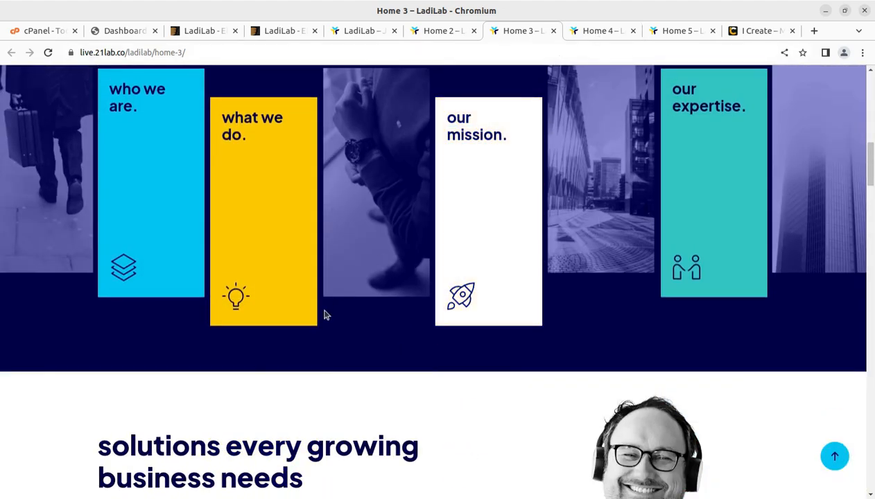
scroll(160, 353, up, 2)
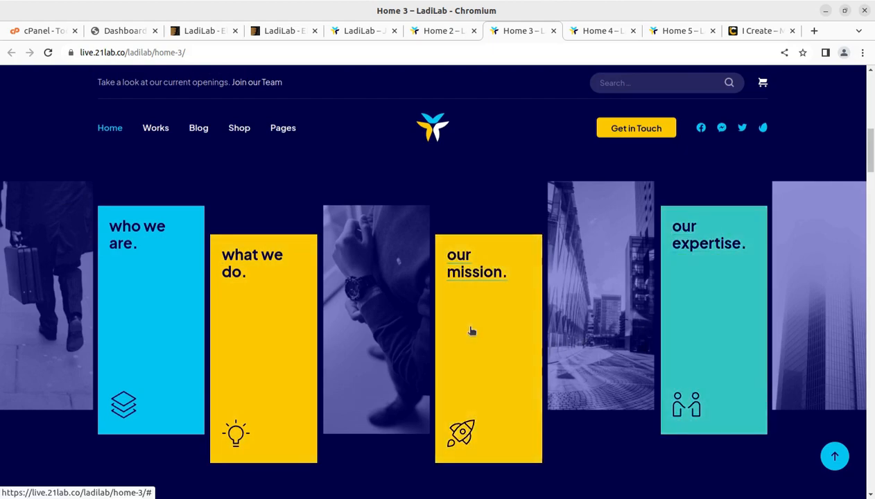
Step: Open the Home 4 demo and view its content as far as the solutions cards
click(597, 31)
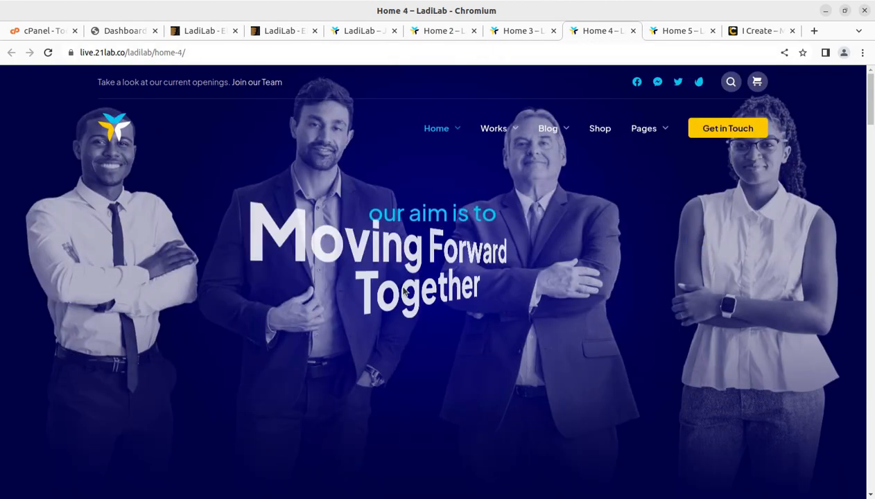
scroll(408, 294, down, 10)
scroll(407, 294, down, 6)
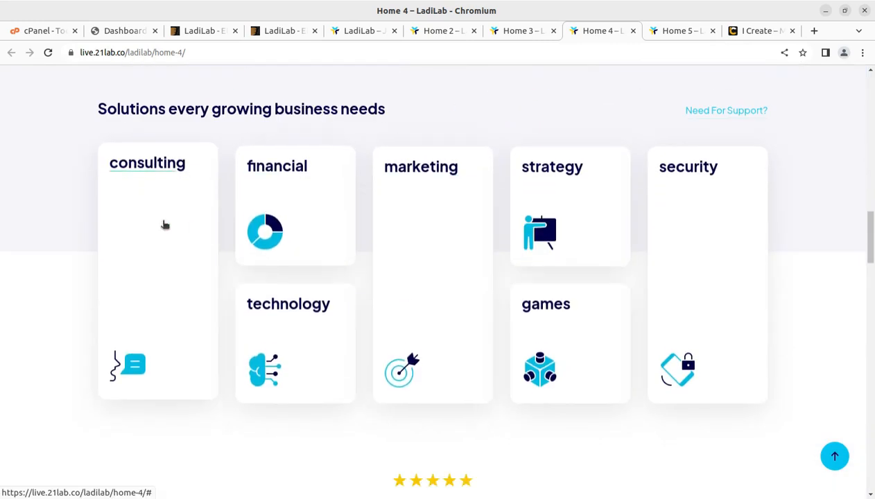
Step: Open the Home 5 demo and look through its illustrated hero and custom software service sections
click(666, 35)
scroll(401, 285, down, 9)
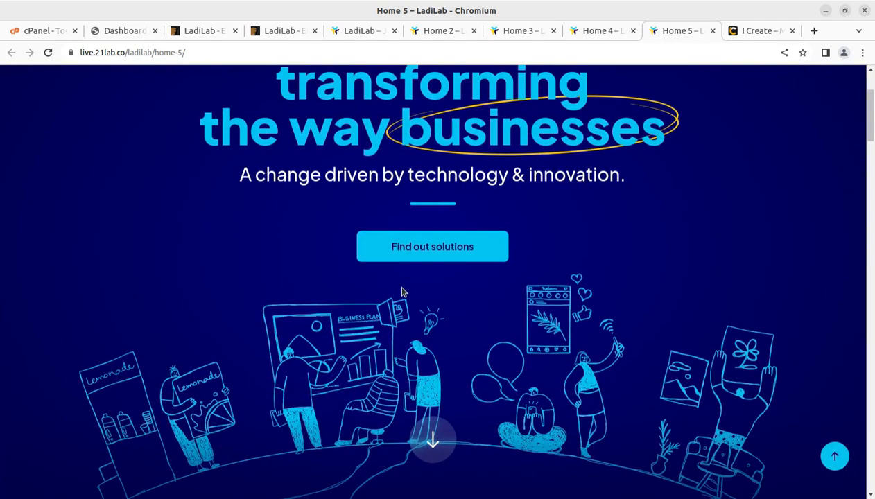
scroll(401, 291, down, 6)
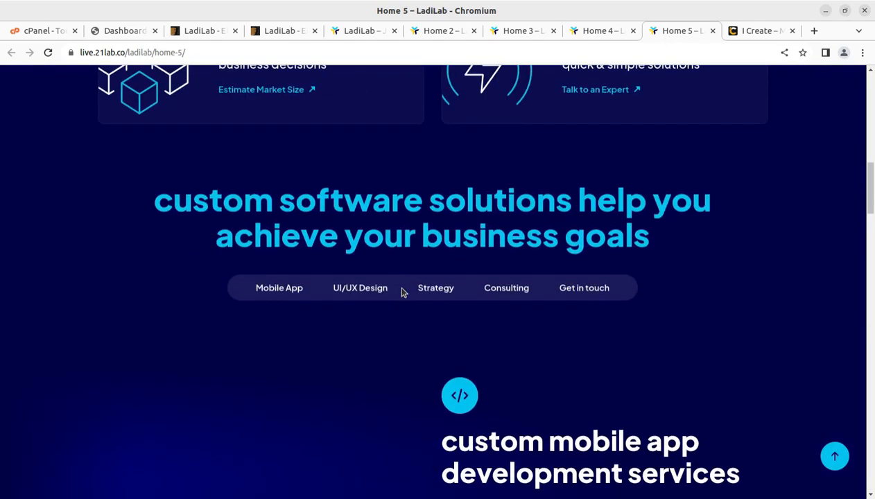
scroll(401, 292, down, 1)
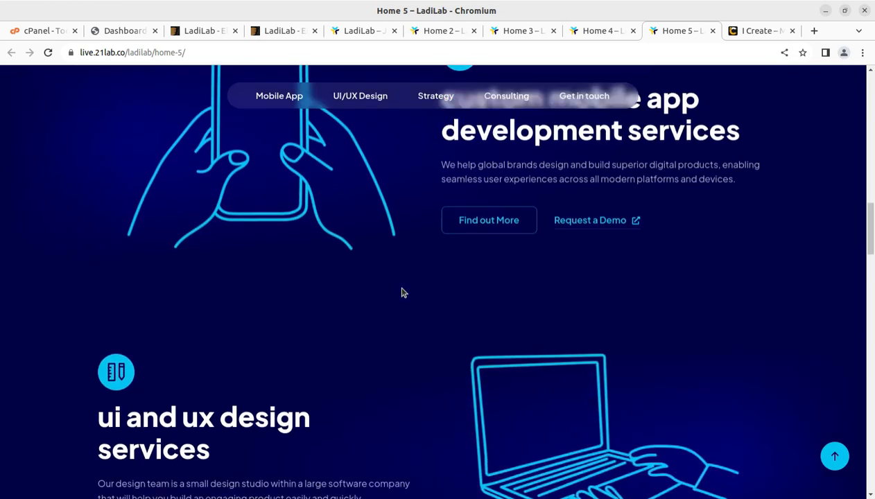
Step: View the theme preview page, and highlight "Elementor Multipurpose WordPress Theme" in the ThemeForest listing title
click(281, 30)
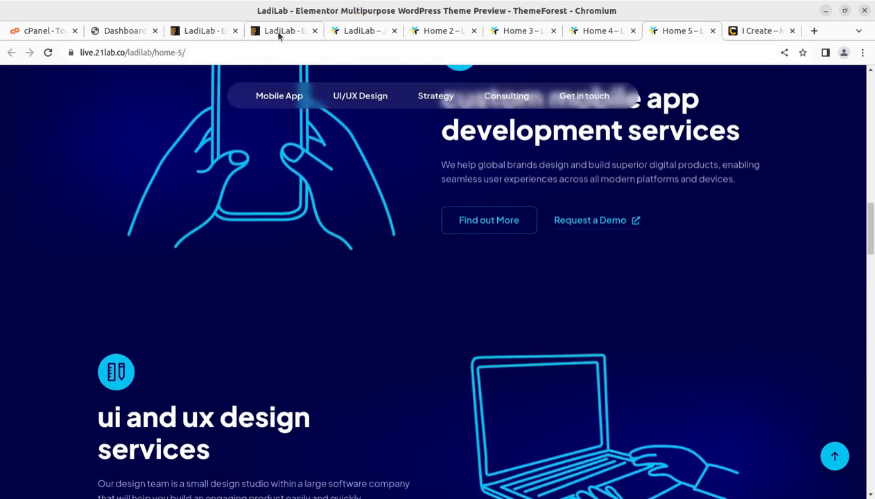
scroll(215, 234, up, 2)
scroll(215, 234, up, 8)
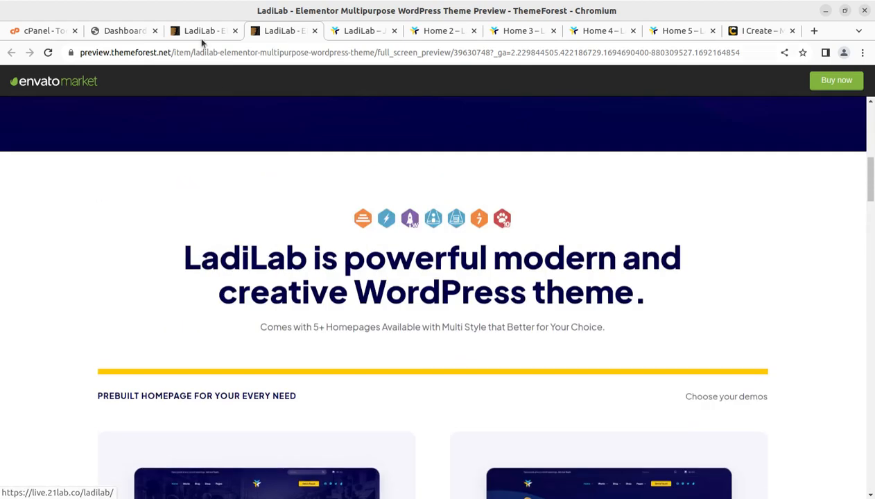
click(203, 30)
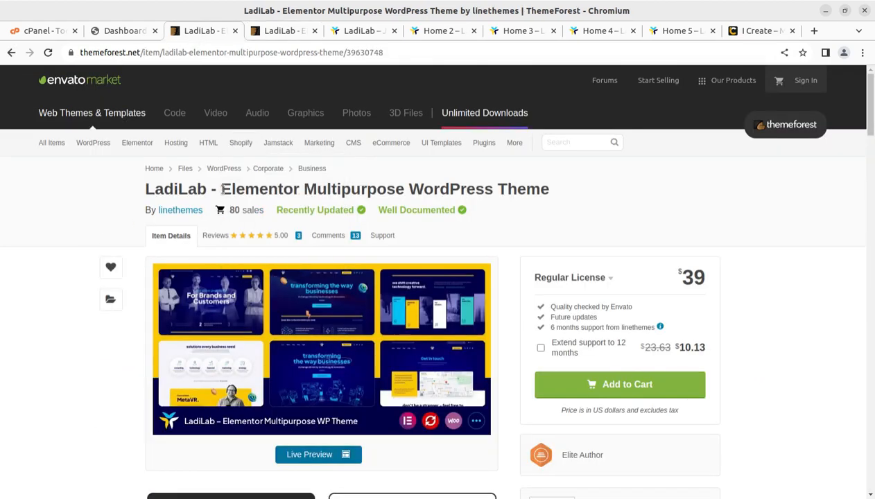
drag(220, 186, 549, 182)
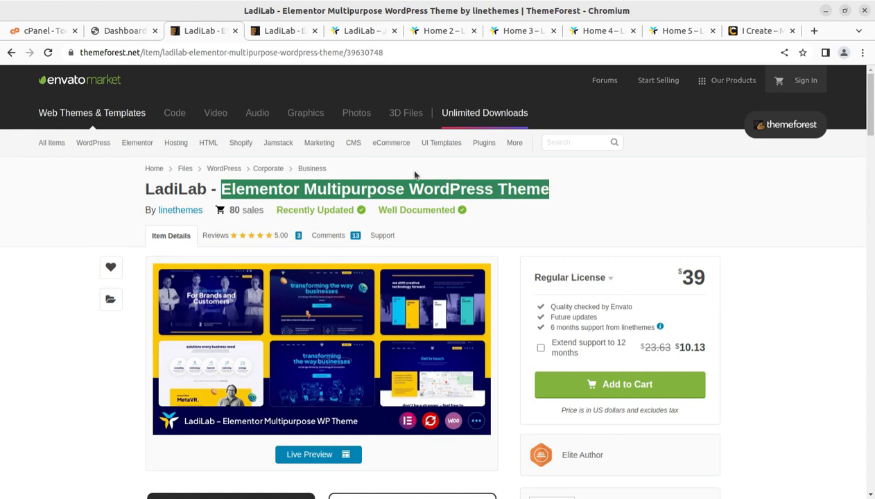
Step: Revisit the main, Home 2, Home 3 and Home 4 demos and compare their hero sections
click(360, 31)
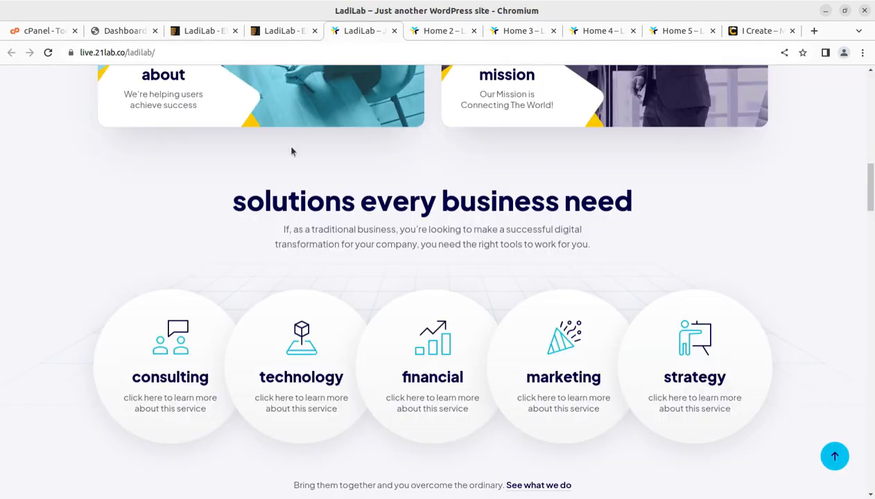
scroll(138, 378, up, 3)
scroll(138, 379, up, 5)
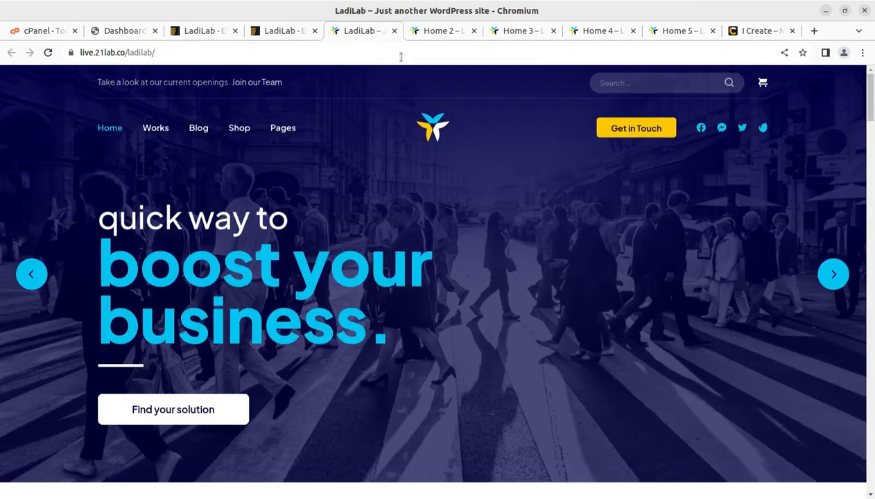
click(434, 40)
scroll(391, 347, up, 10)
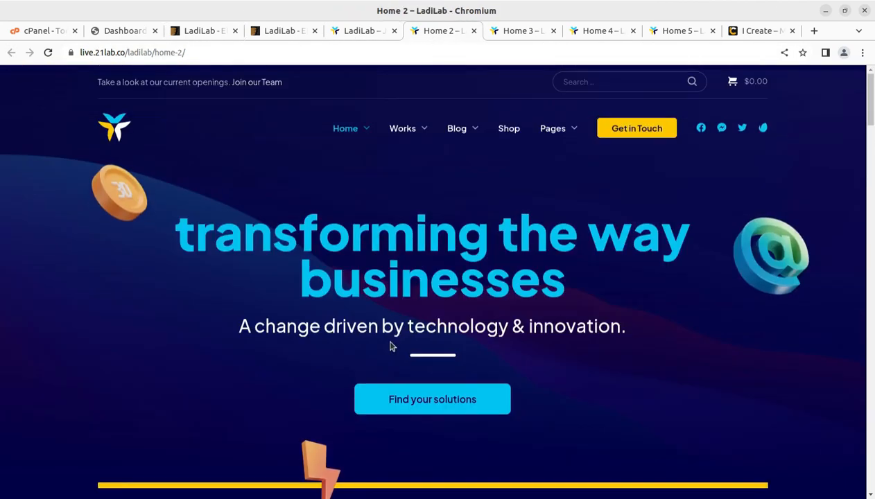
click(516, 32)
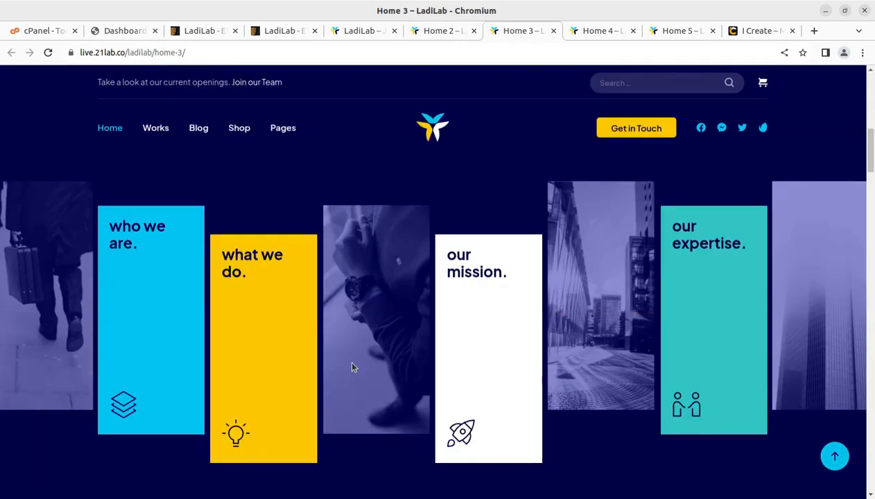
scroll(352, 368, up, 8)
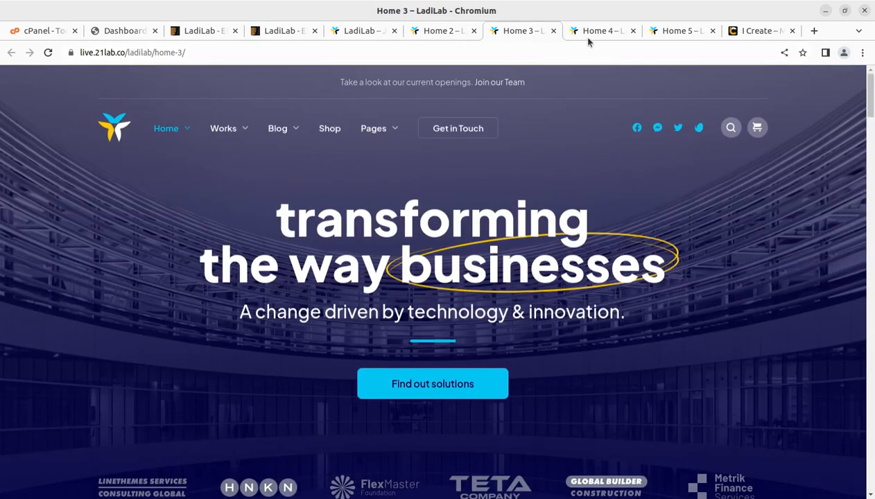
click(591, 32)
scroll(420, 296, up, 10)
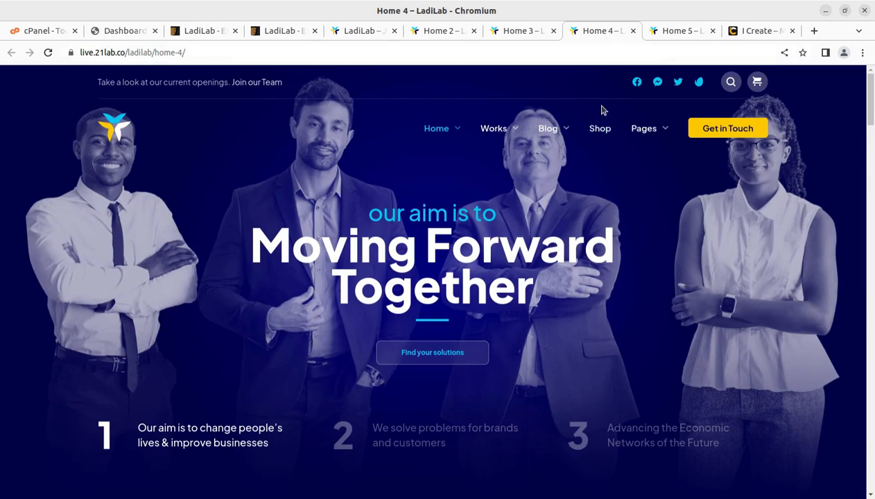
Step: Return to the ThemeForest listing, highlight the Regular License price, and view the purchase details
click(217, 39)
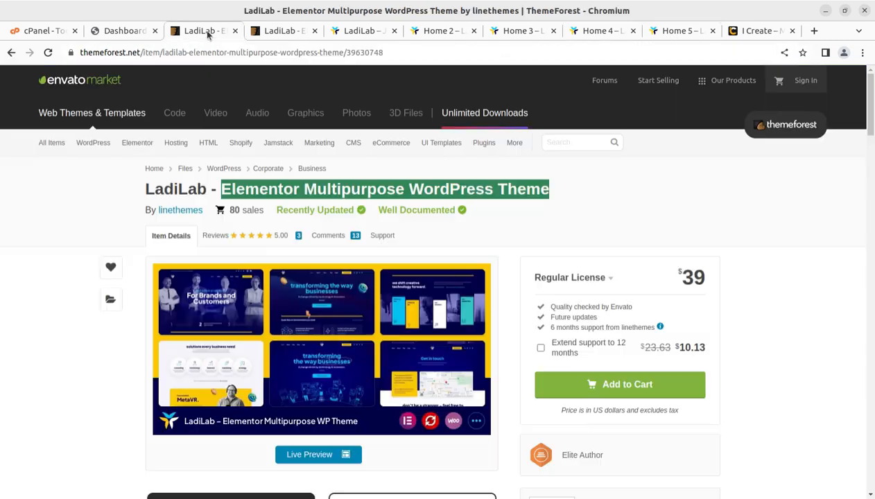
click(115, 226)
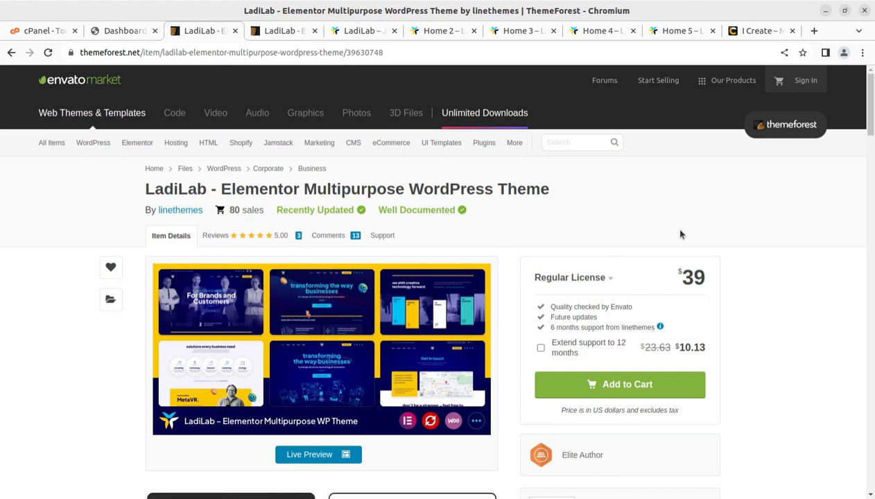
scroll(663, 227, down, 2)
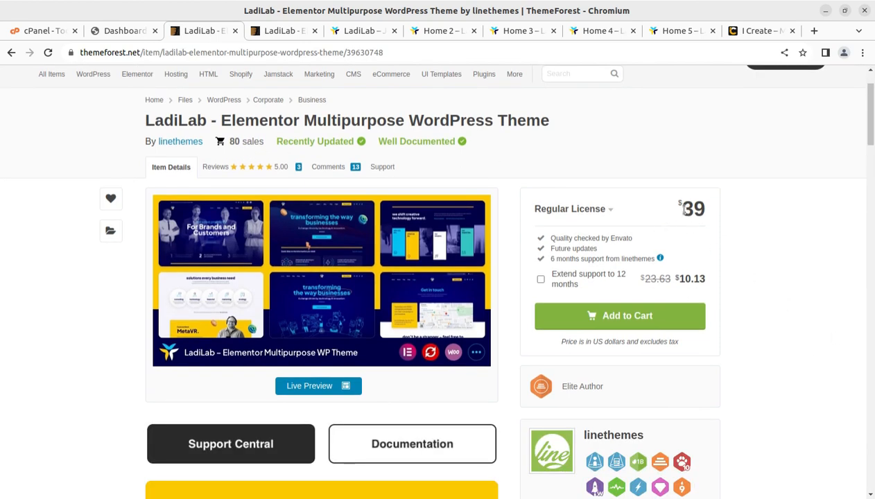
drag(683, 210, 707, 217)
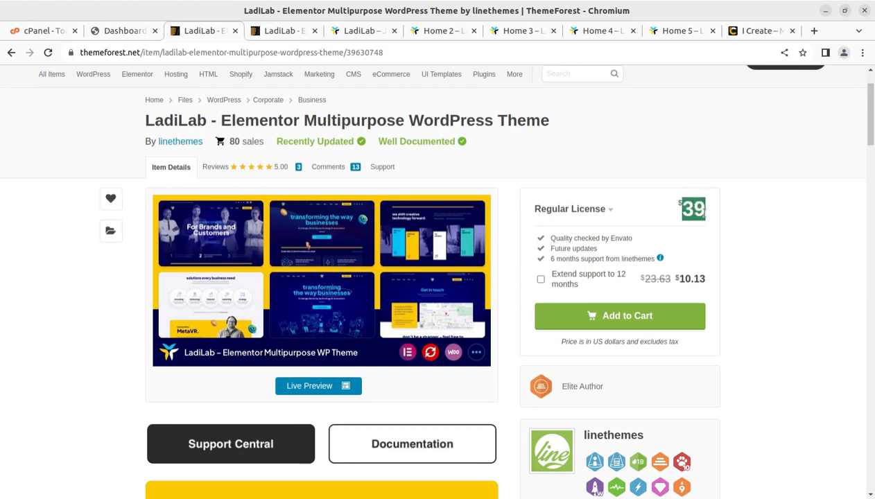
scroll(758, 331, down, 3)
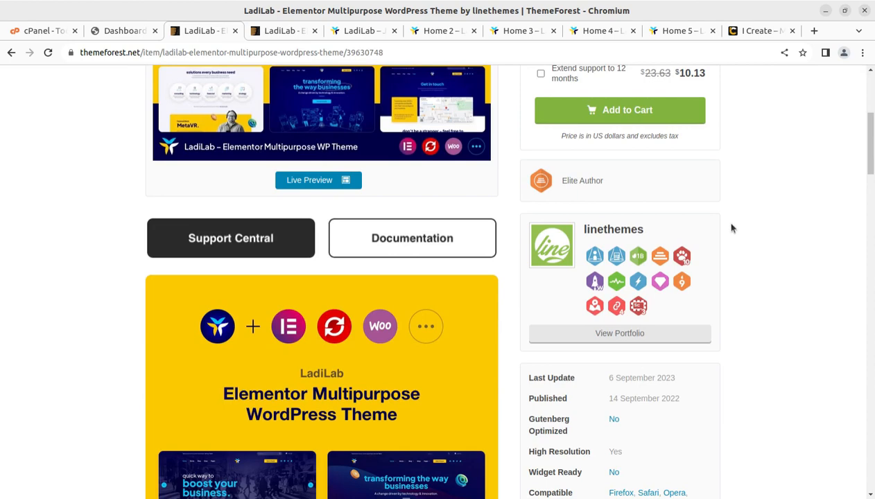
Step: View the i-Create business website's homepage and compare it with the main LadiLab demo
click(743, 31)
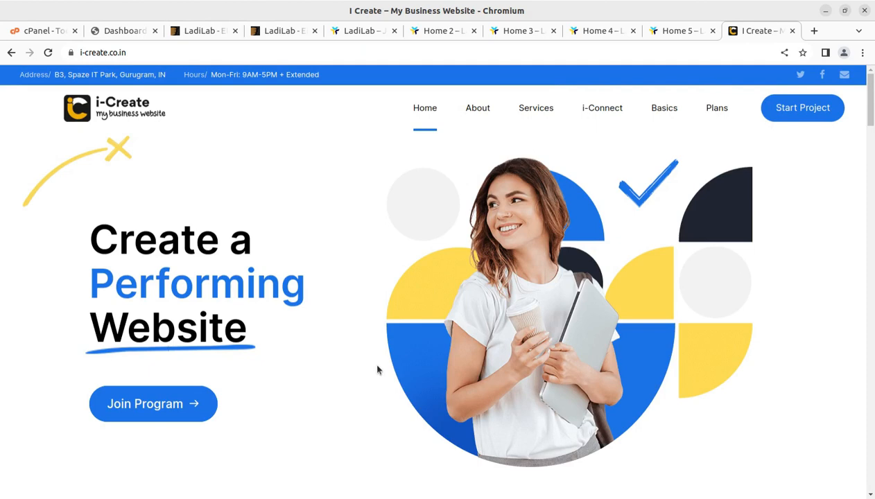
click(353, 38)
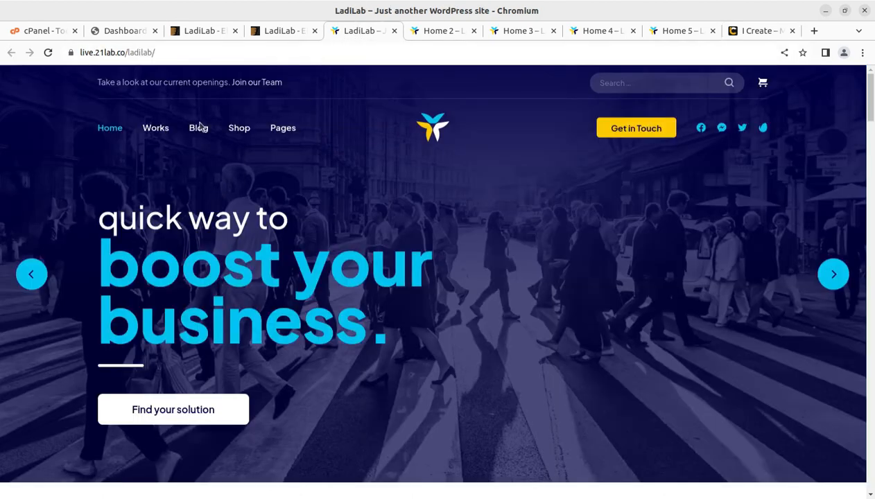
Step: Check the theme's author on the ThemeForest listing by highlighting the linethemes name and the Elite Author label
click(197, 33)
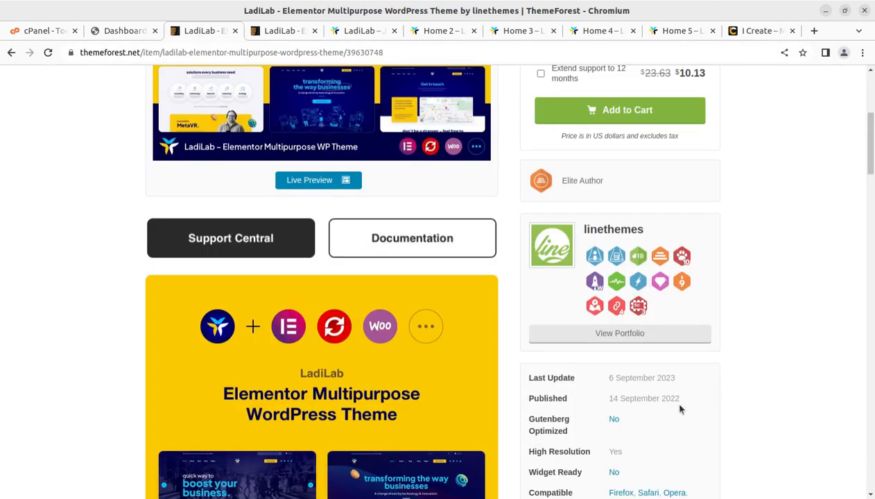
drag(657, 237, 583, 230)
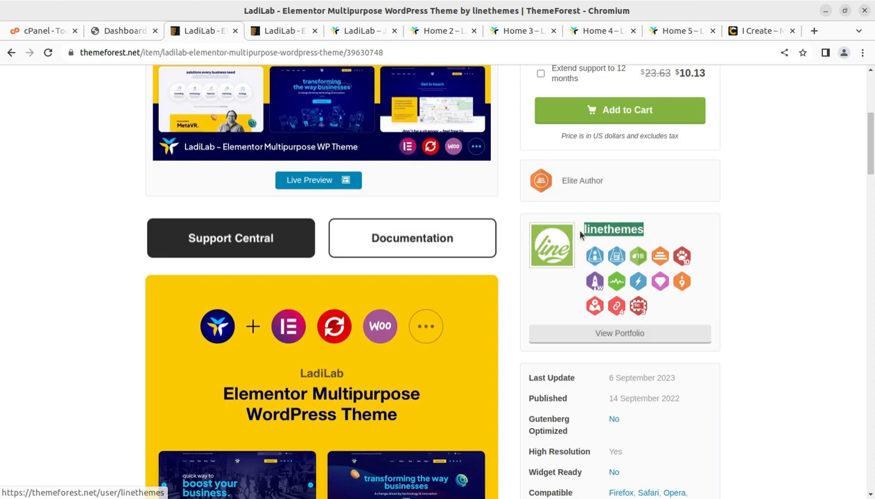
click(604, 186)
drag(604, 186, 556, 186)
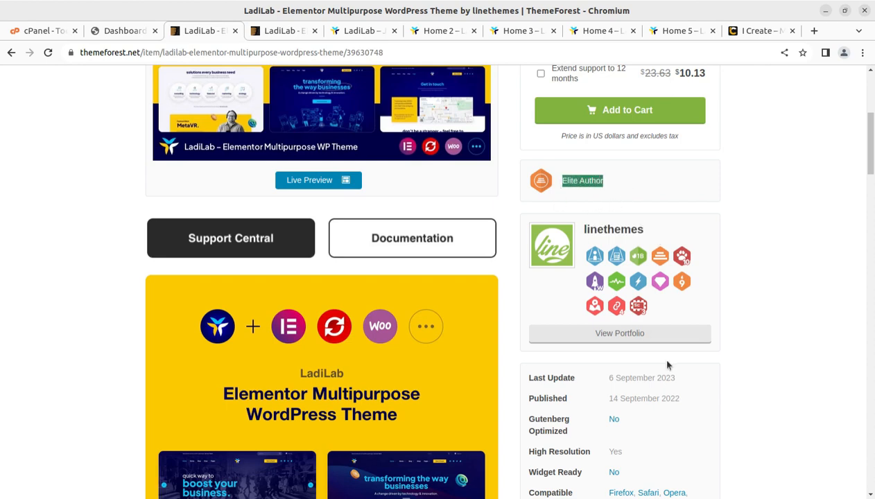
Step: Look through the listing's homepage previews and its specifications, including software version and tags
scroll(667, 366, up, 5)
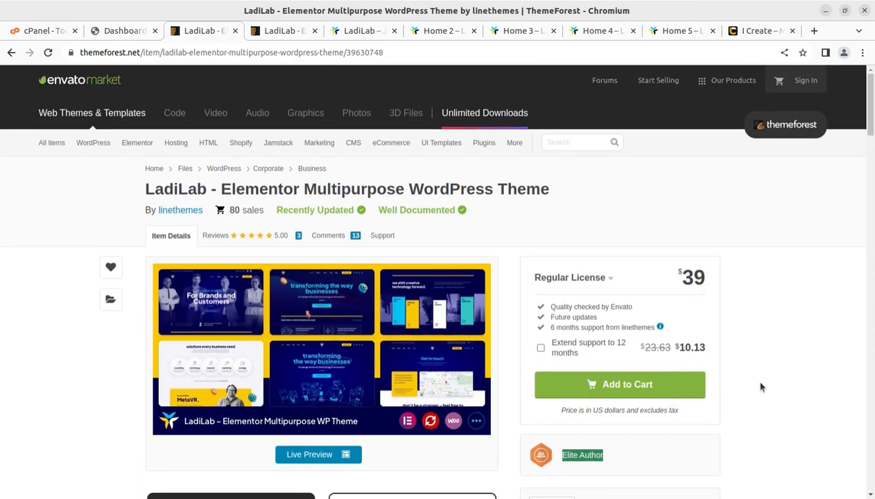
scroll(208, 414, down, 5)
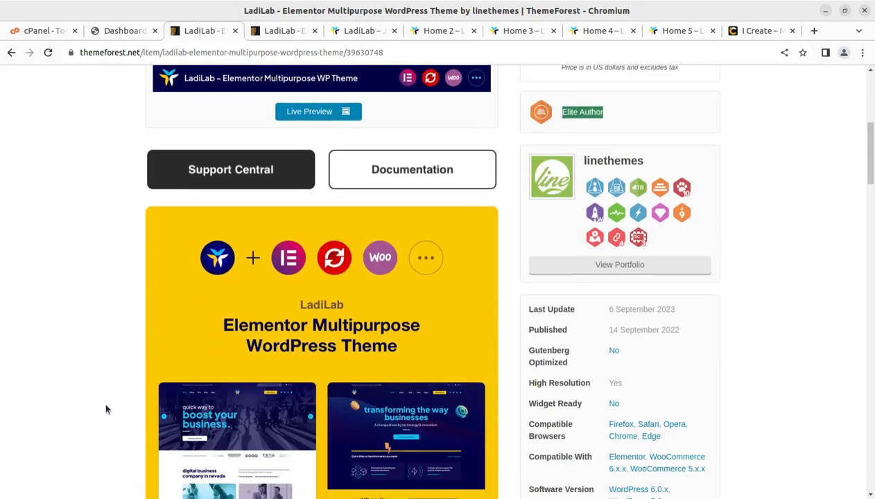
scroll(107, 410, down, 6)
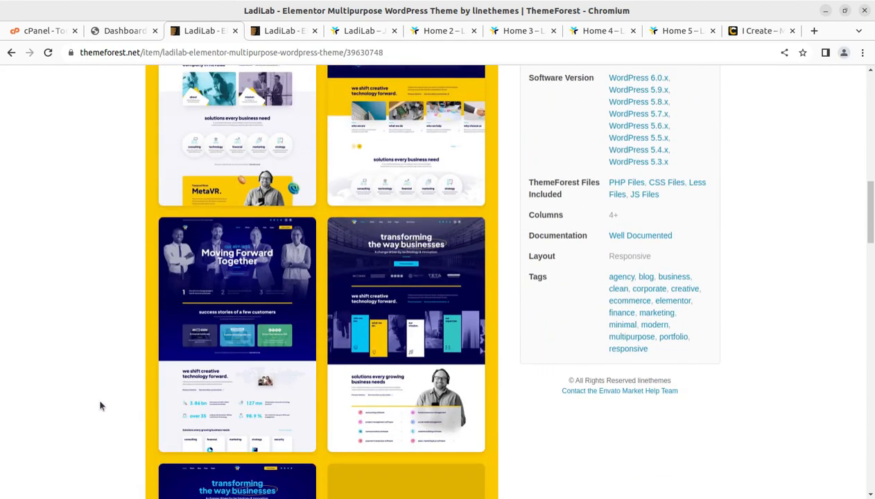
Step: Look through the main LadiLab demo and the Home 2 to Home 5 demos, and return to the start of the ThemeForest listing
scroll(100, 406, down, 3)
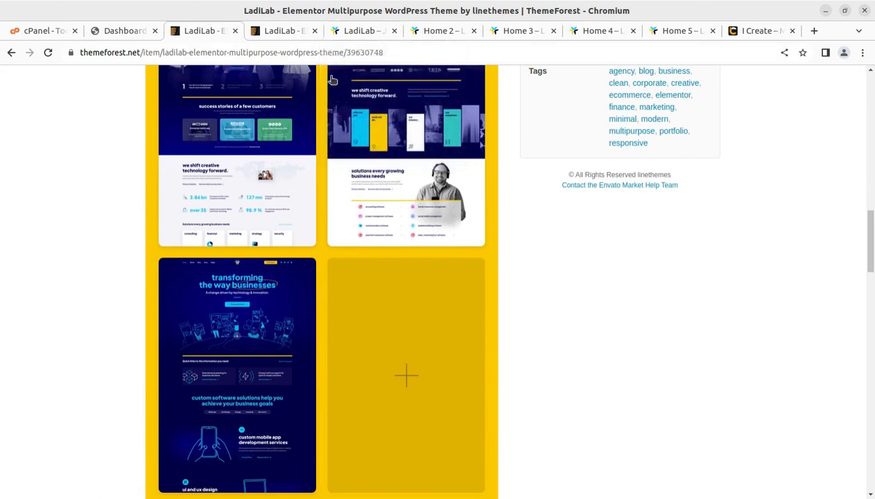
click(350, 33)
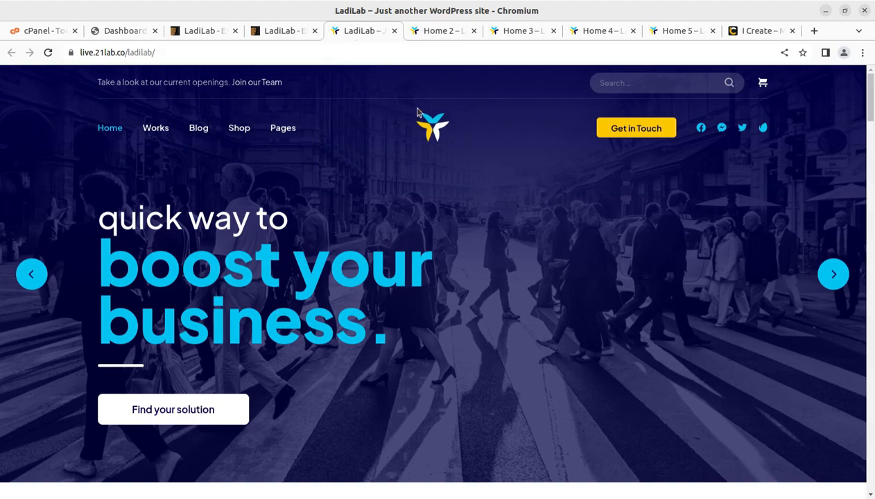
click(438, 34)
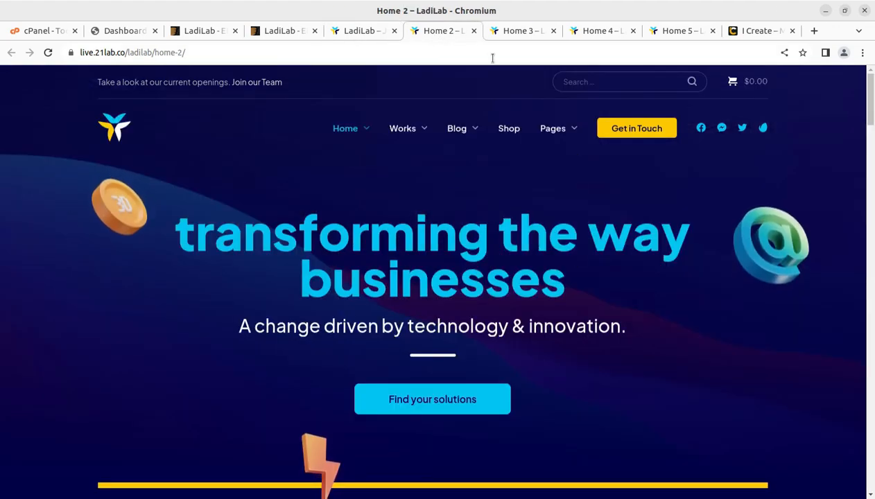
click(513, 32)
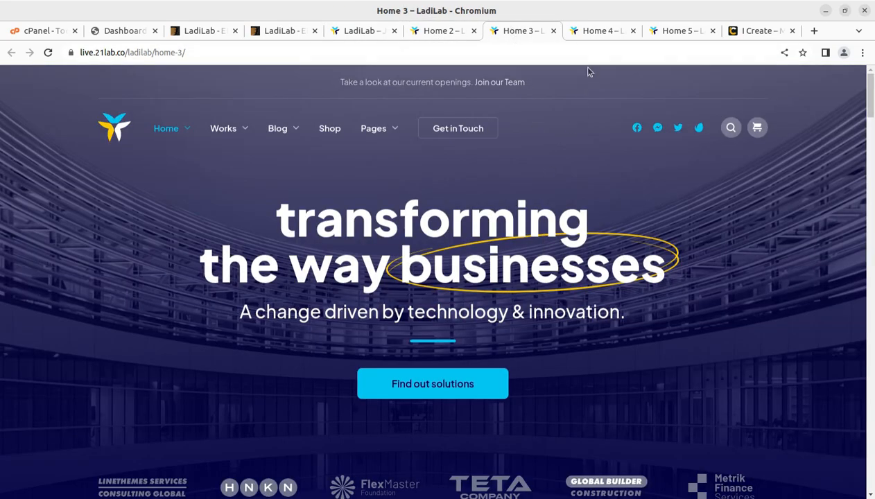
click(589, 33)
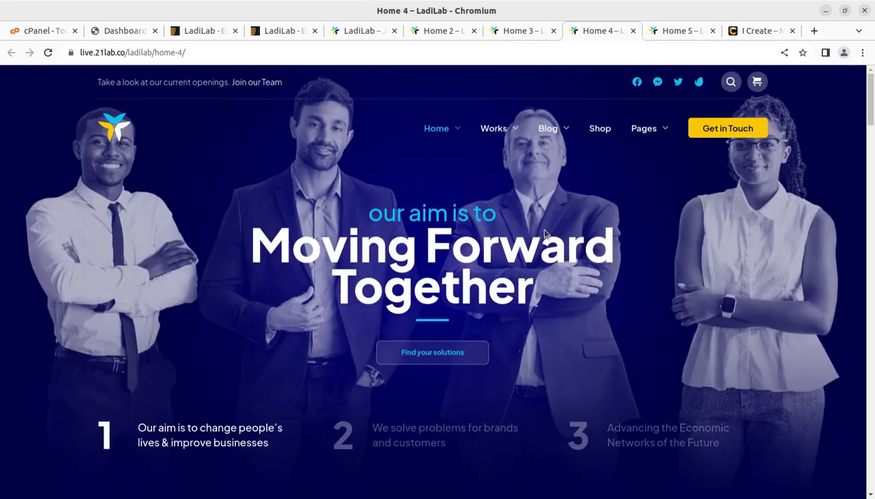
click(679, 35)
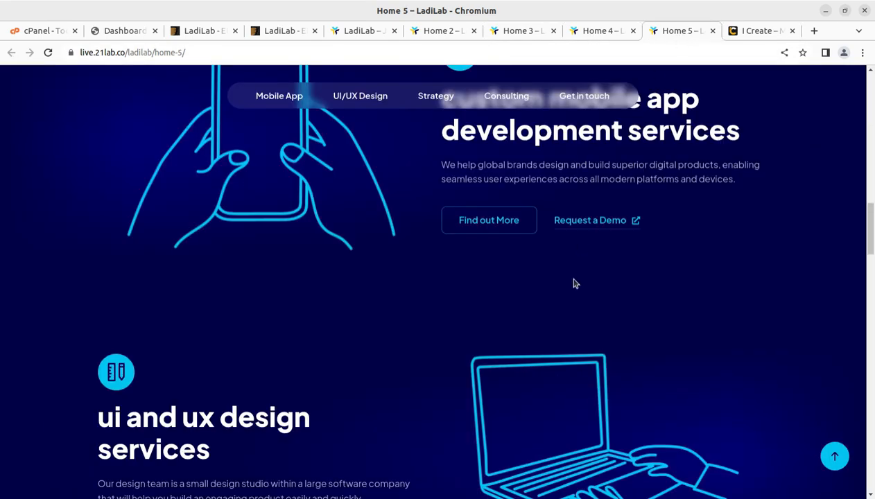
scroll(573, 284, up, 15)
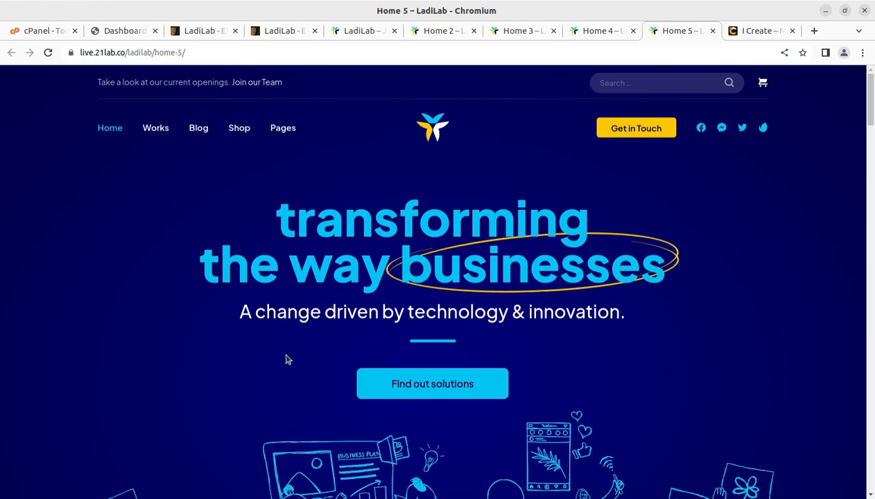
click(196, 31)
scroll(205, 226, up, 15)
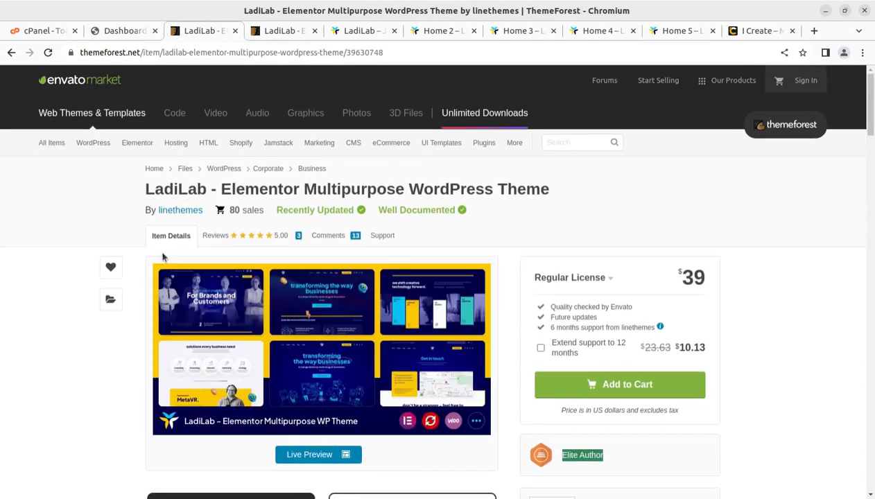
Step: Check the WordPress dashboard's At a Glance section for the active theme and view the WP Themes site in a new tab
click(119, 32)
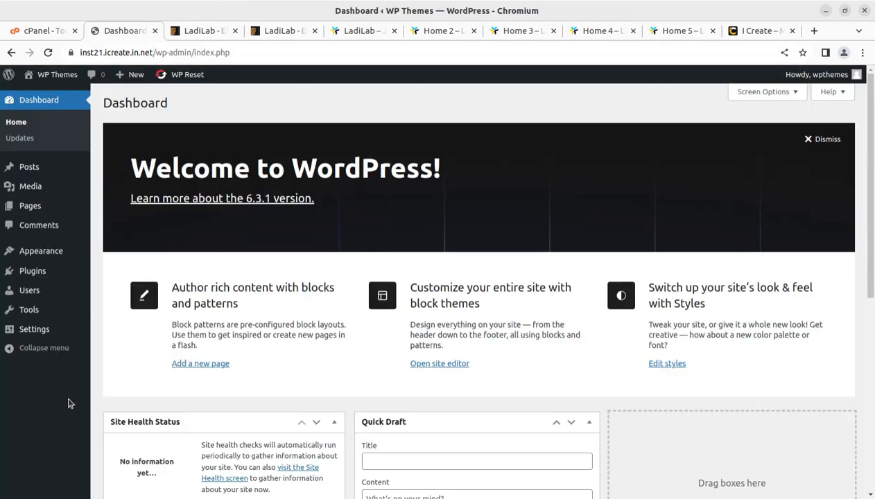
scroll(68, 403, down, 3)
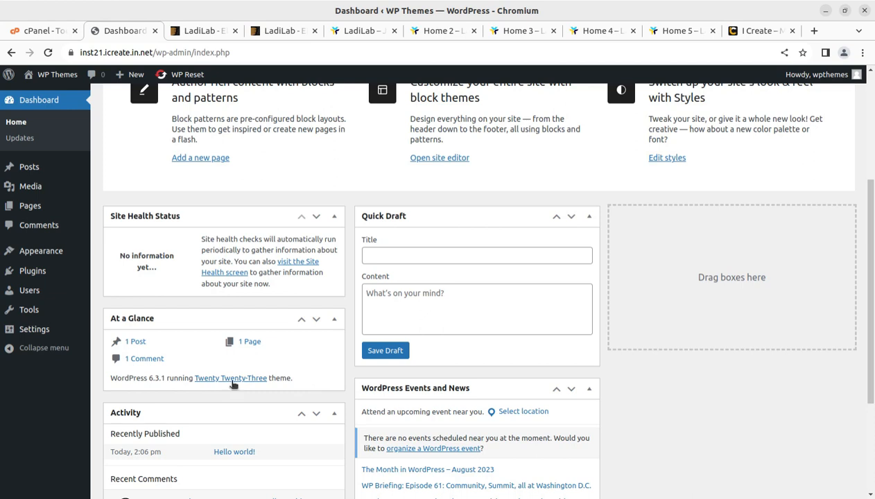
mouse_move(43, 75)
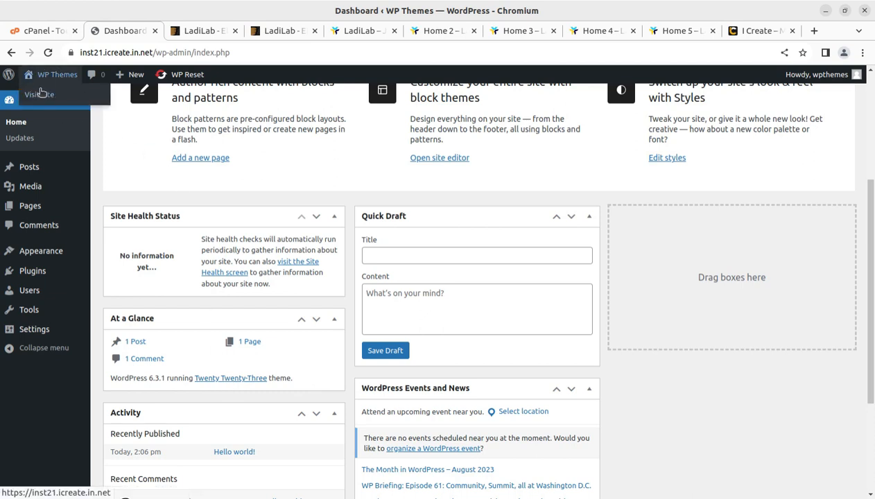
click(40, 93)
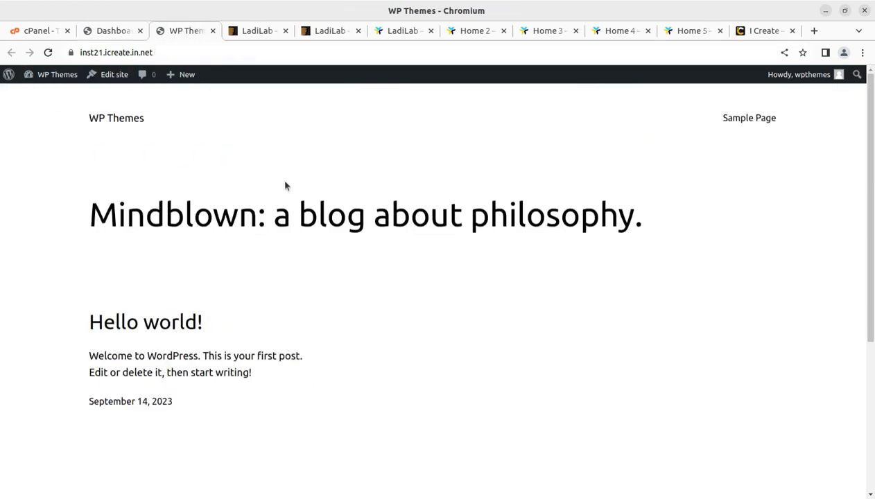
Step: Look over the email and file tools in cPanel and return to the start of the WordPress dashboard
click(27, 31)
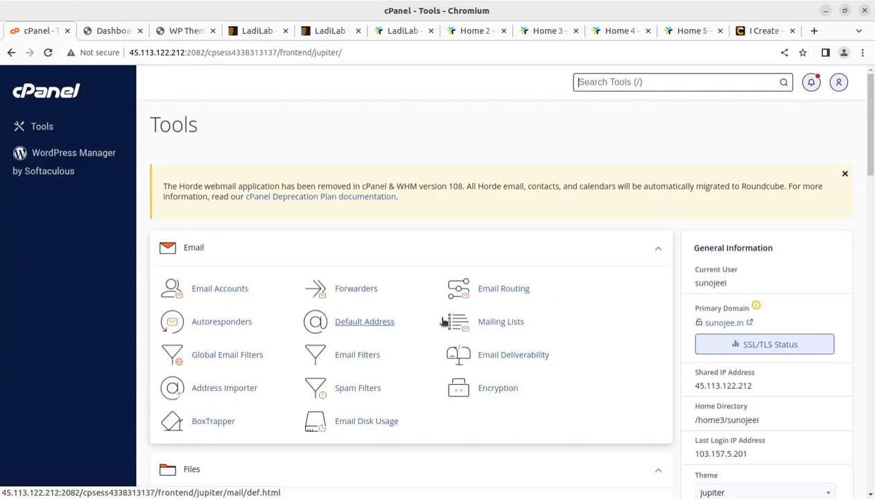
scroll(444, 323, down, 3)
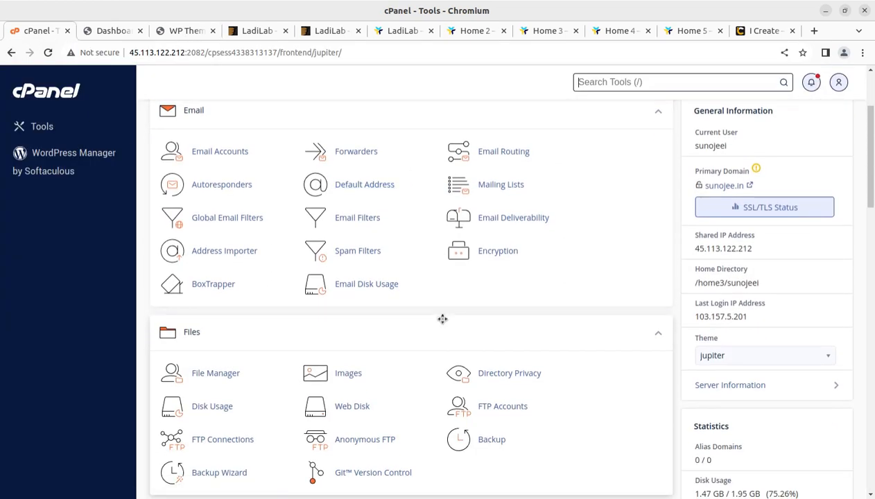
scroll(442, 319, down, 2)
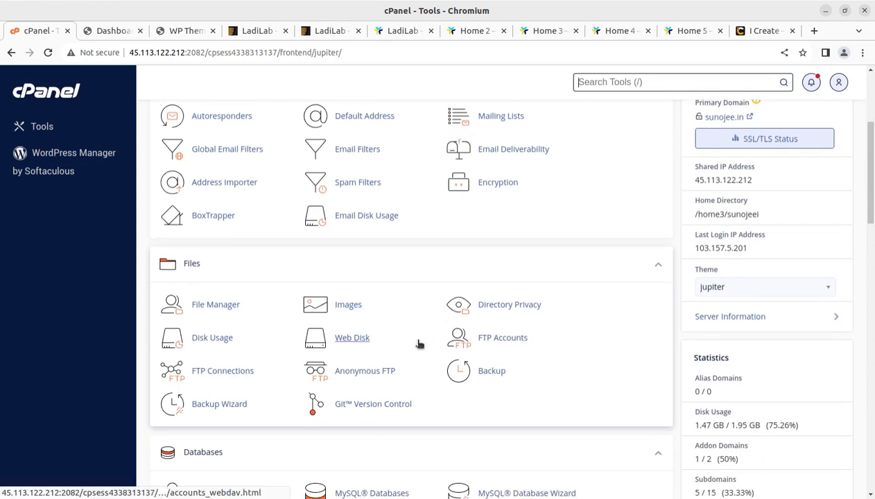
click(118, 34)
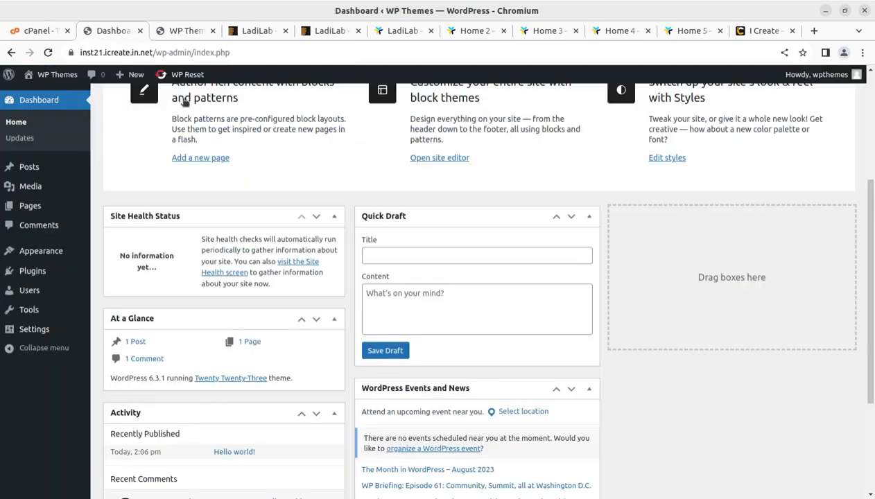
scroll(201, 313, up, 3)
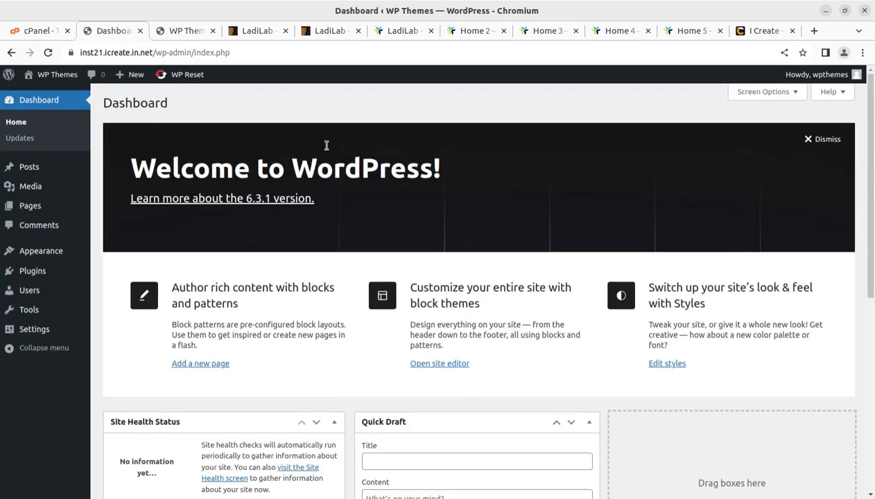
Step: Switch to the file manager's ladilab_v1.0.2 folder and inspect its documentation, Licensing and plugins folders, including nprojects.zip and revslider.zip
click(256, 33)
mouse_move(93, 142)
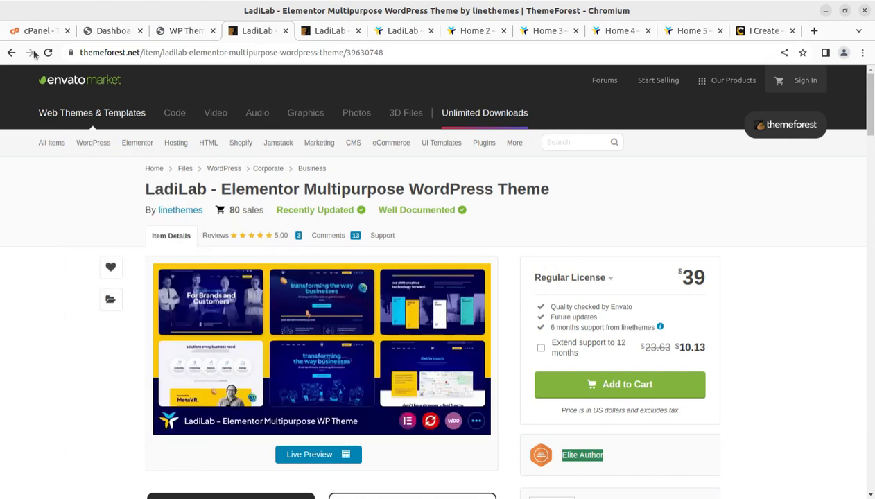
key(alt+Tab)
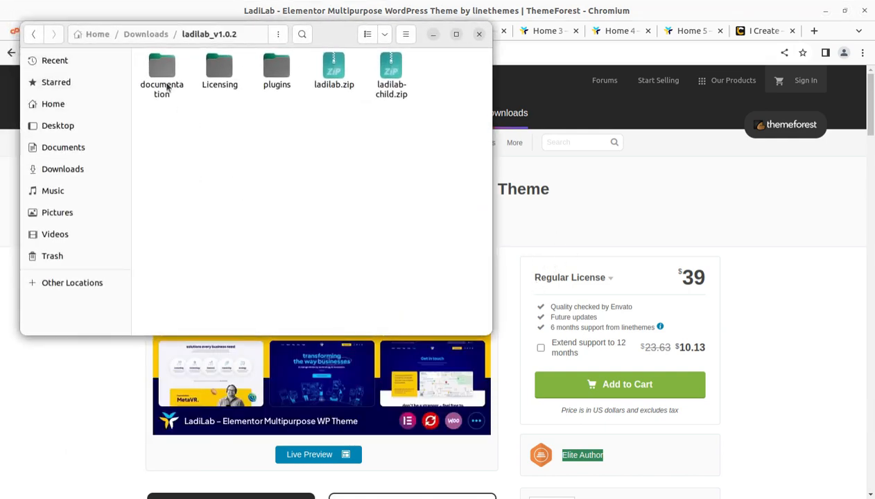
click(163, 77)
click(215, 78)
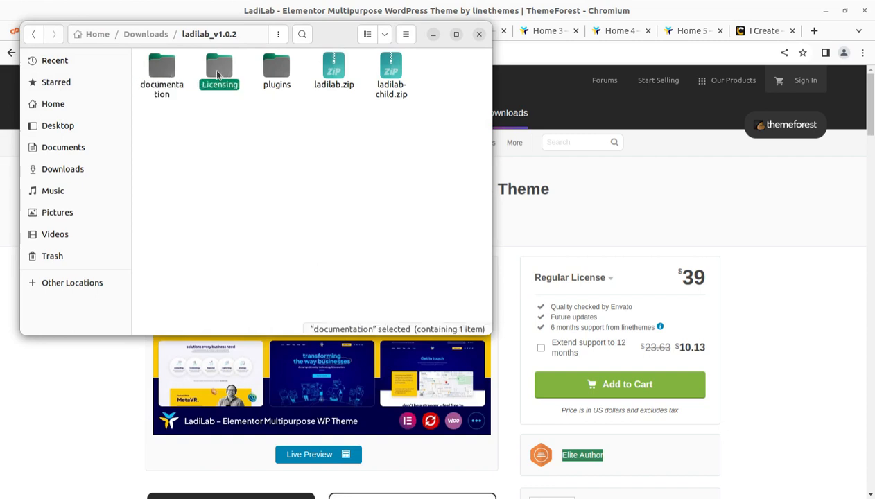
double_click(270, 79)
click(168, 90)
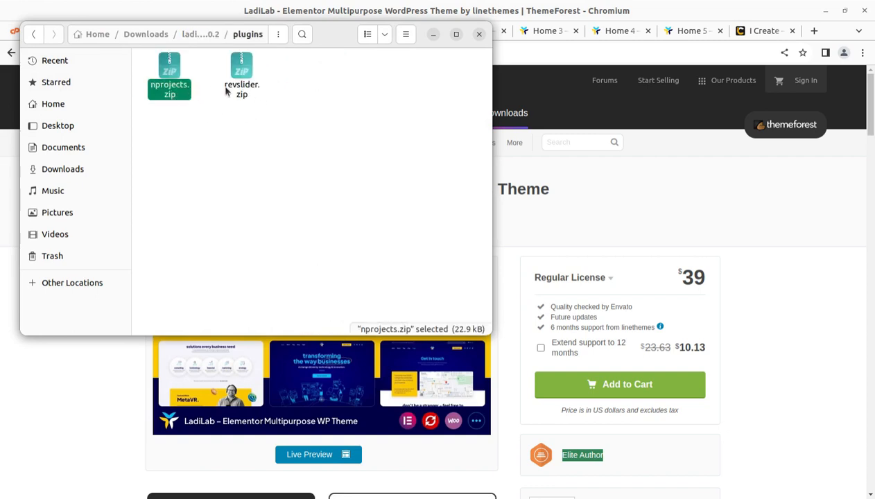
click(233, 90)
Step: Return to the ladilab_v1.0.2 folder and check the ladilab.zip and ladilab-child.zip theme packages
click(200, 34)
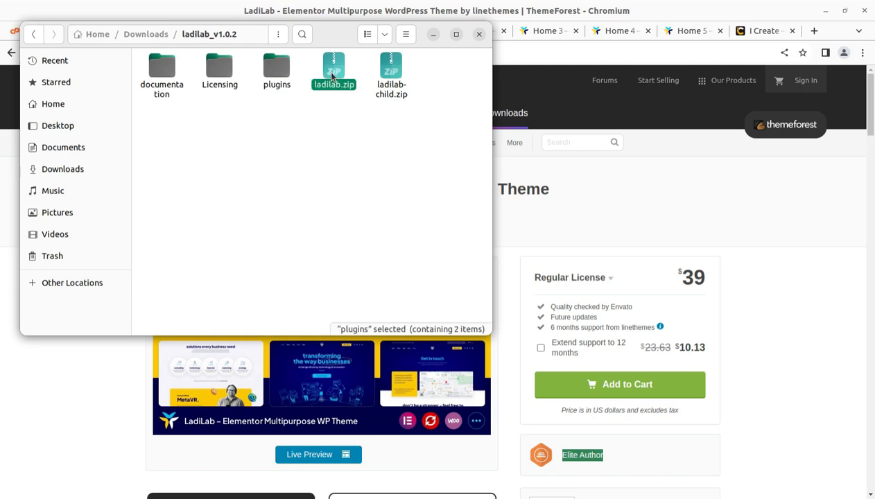
click(333, 78)
click(383, 100)
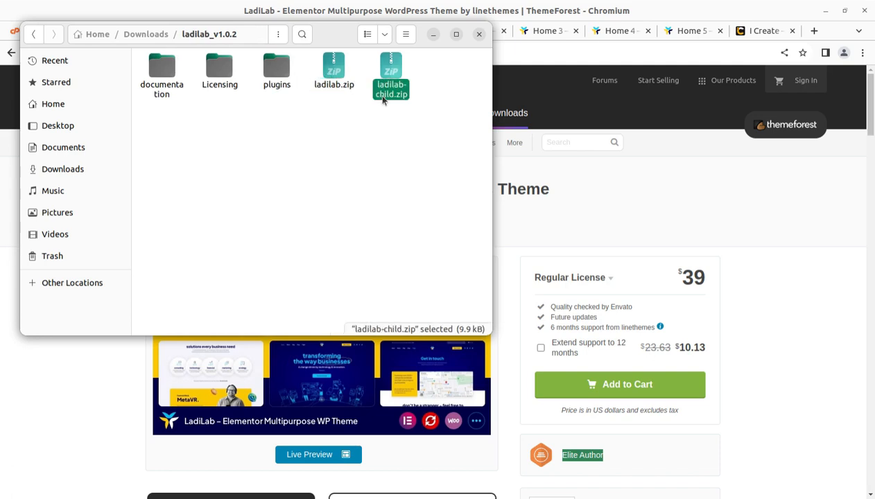
click(334, 75)
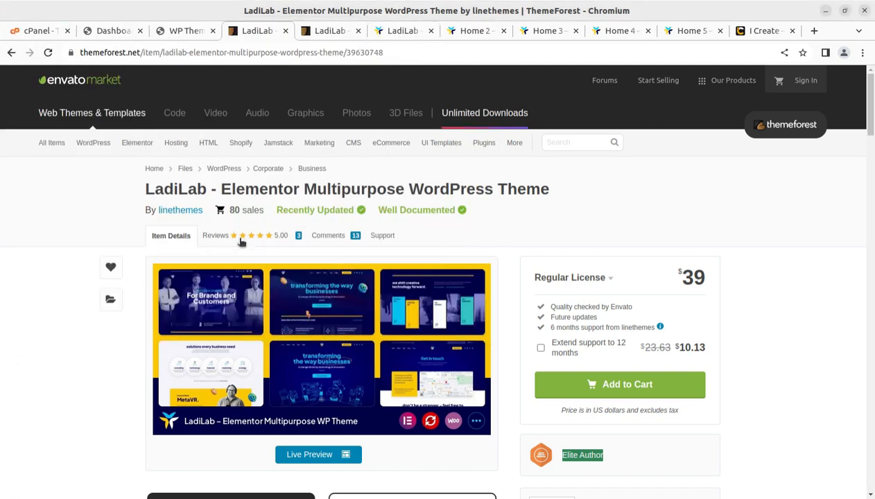
Step: Return to the WordPress dashboard from the live site and open the upload form for adding a new theme
click(184, 32)
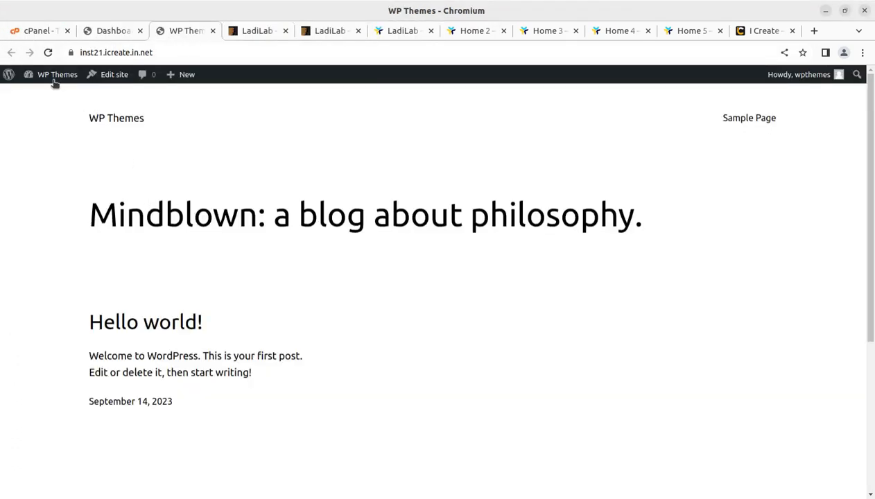
click(109, 31)
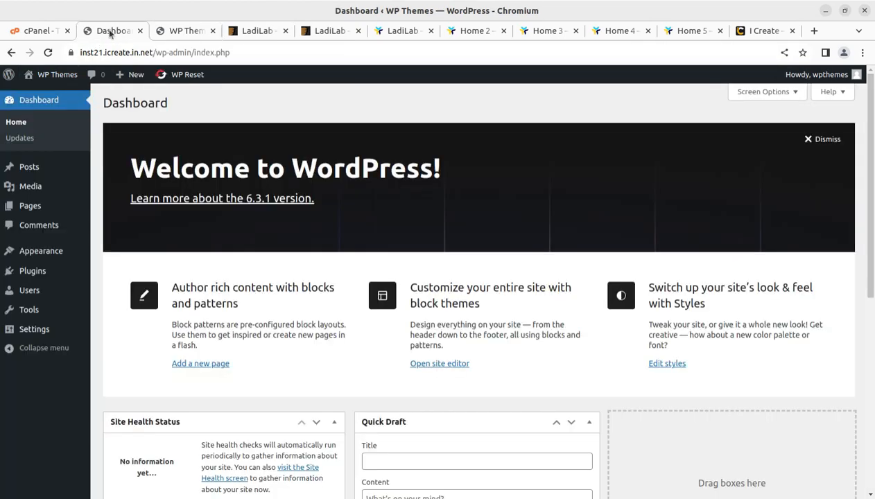
mouse_move(36, 250)
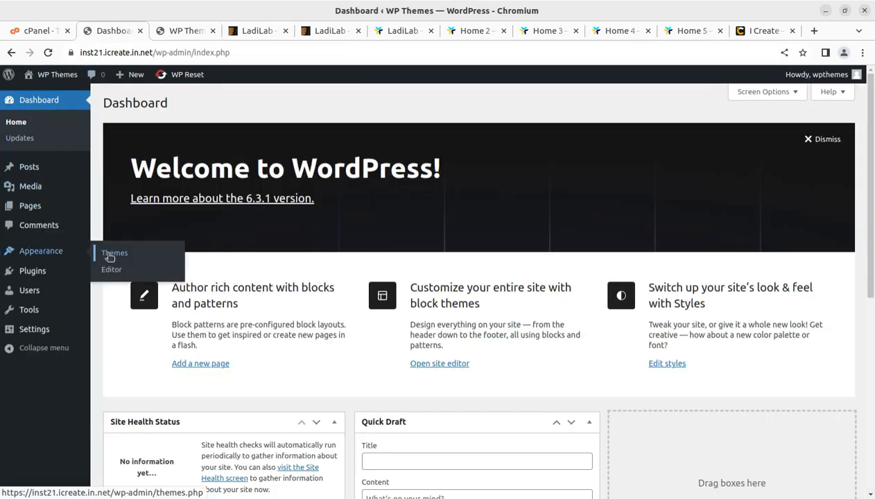
click(109, 255)
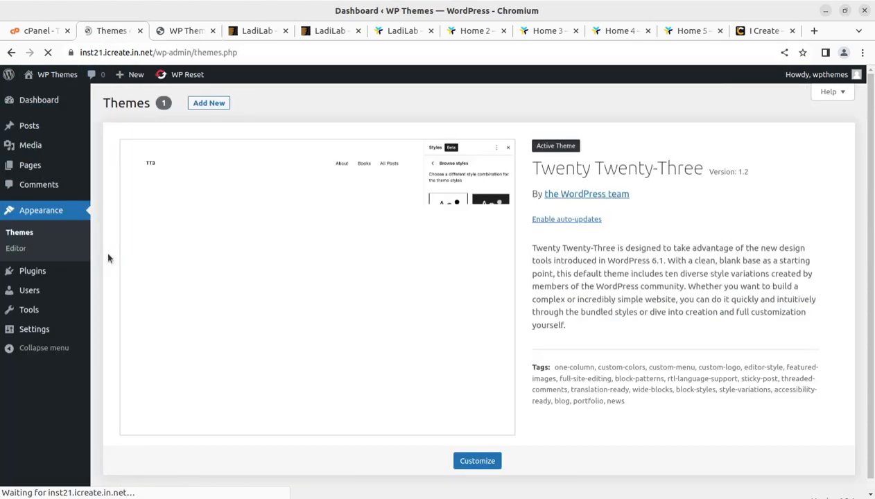
click(209, 104)
click(210, 104)
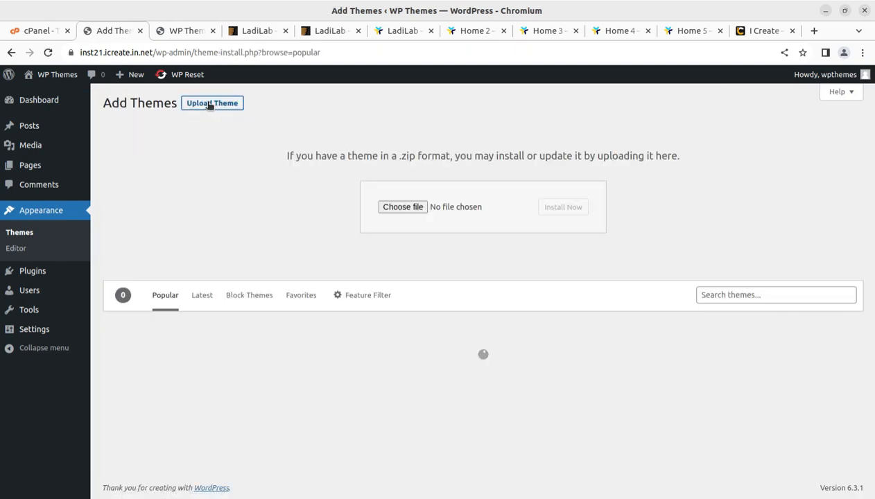
Step: Choose ladilab.zip from the ladilab_v1.0.2 folder in Downloads and install it as a theme
click(383, 206)
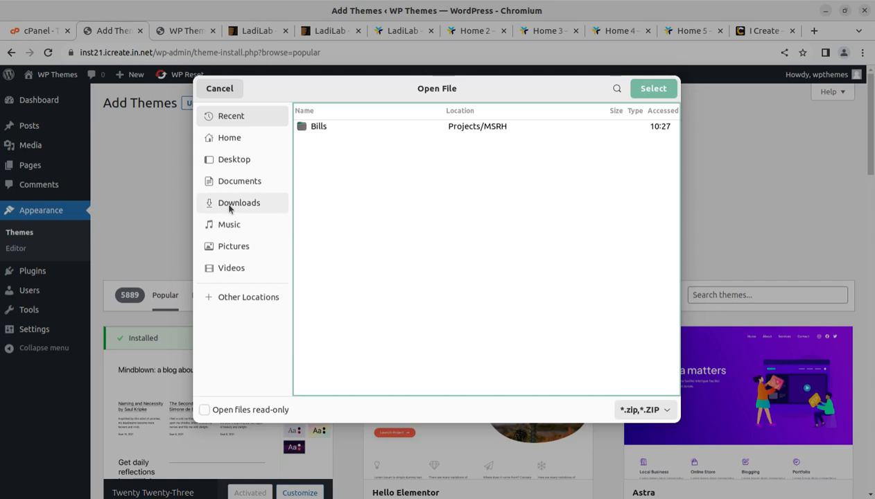
click(230, 205)
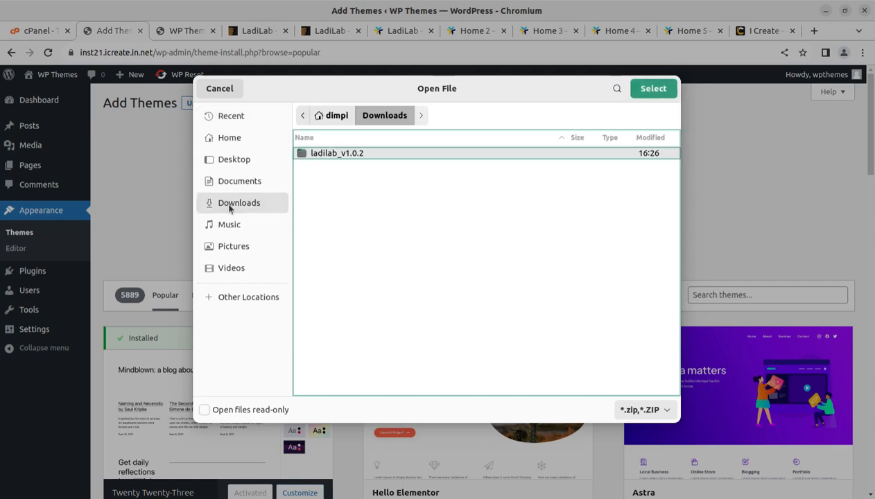
double_click(324, 156)
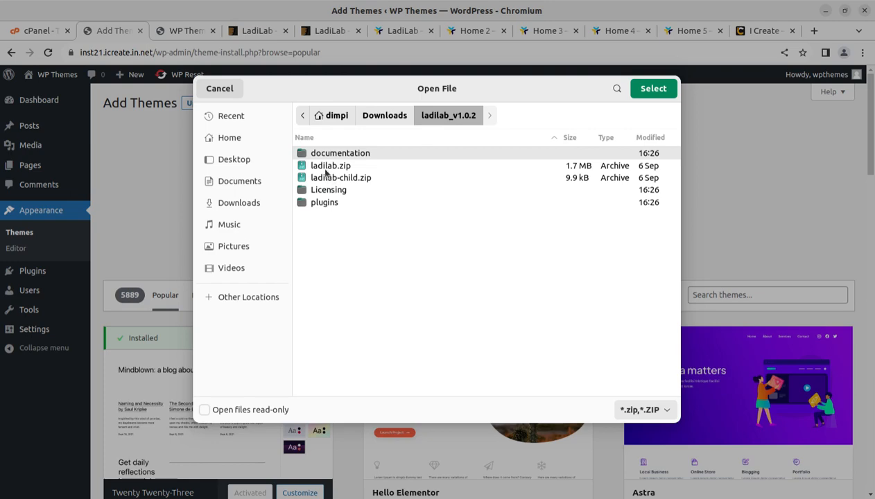
click(326, 170)
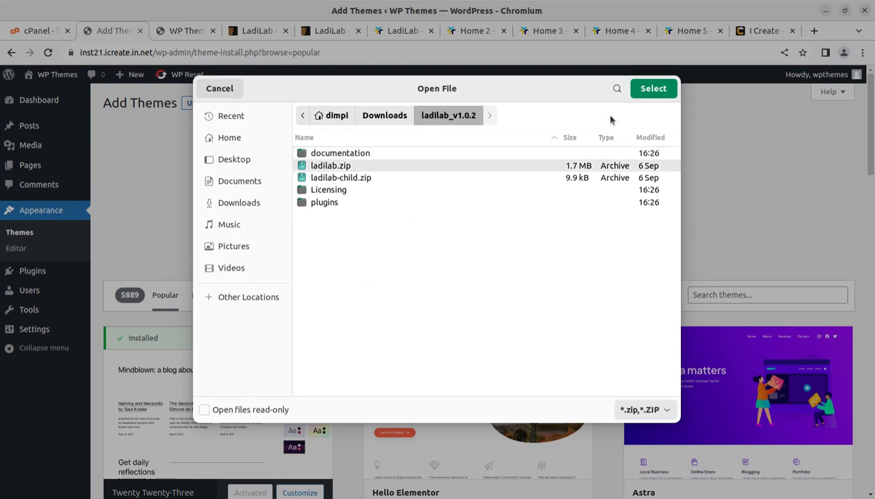
click(641, 85)
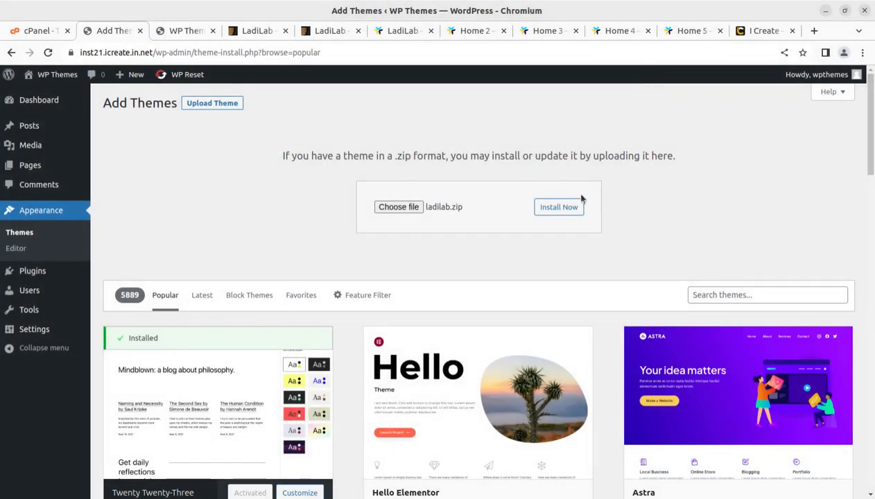
click(571, 209)
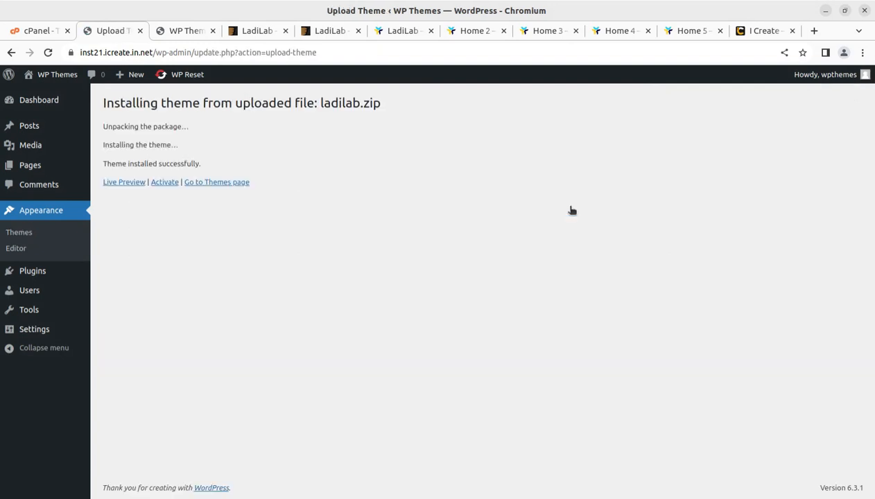
Step: Open the LadiLab theme's details from the installed themes, check its name and author, and activate it
click(221, 184)
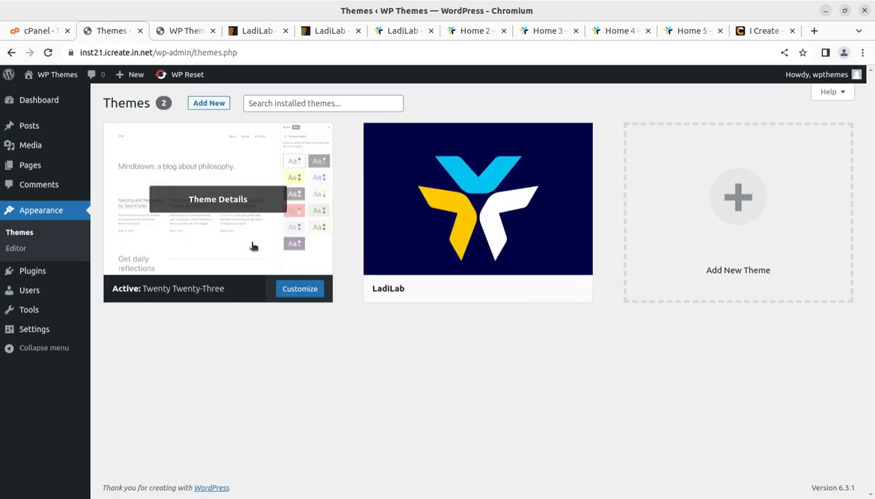
click(485, 203)
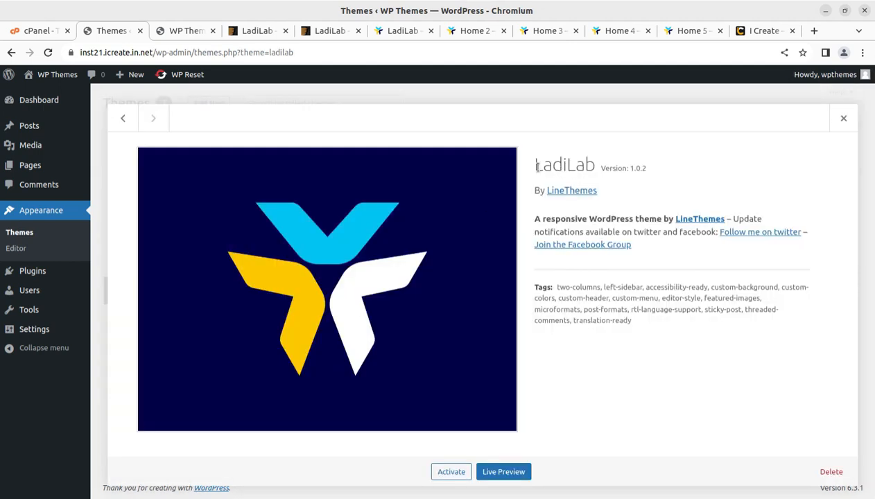
drag(529, 164, 641, 172)
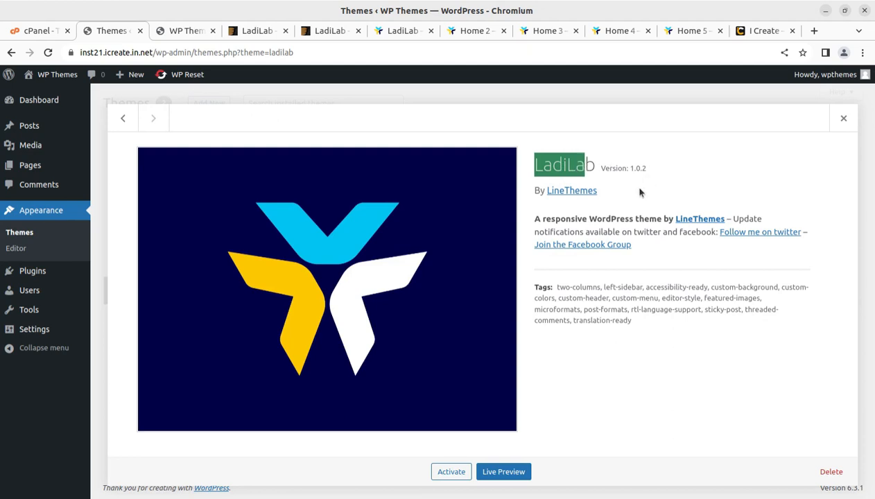
drag(598, 192, 549, 194)
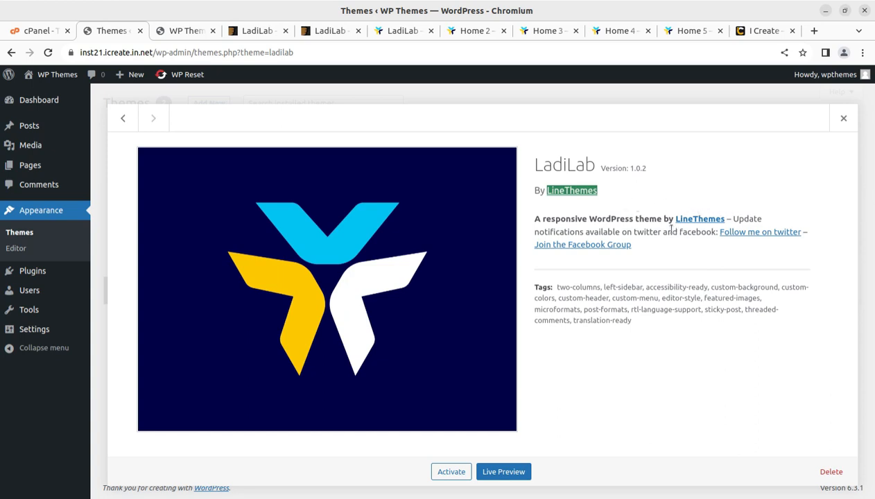
click(462, 471)
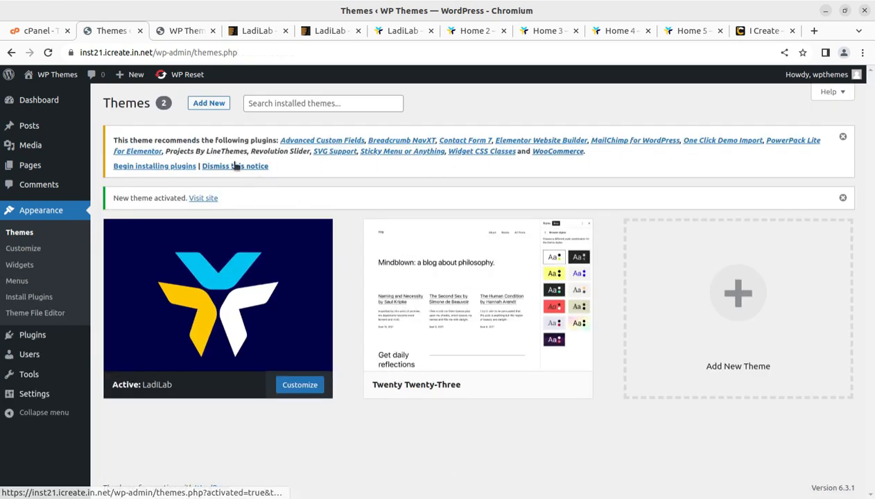
Step: Open the theme's recommended plugins installer and review the entries from Advanced Custom Fields to MailChimp for WordPress
click(160, 167)
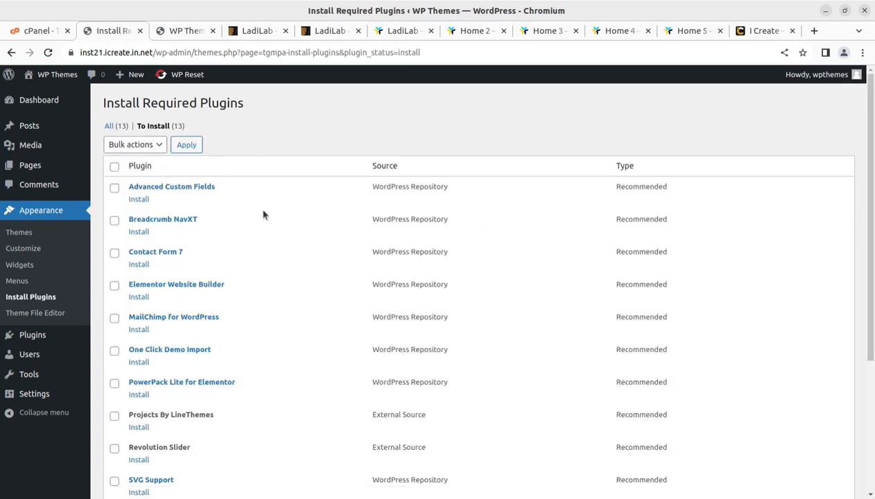
scroll(262, 215, down, 5)
scroll(263, 215, up, 2)
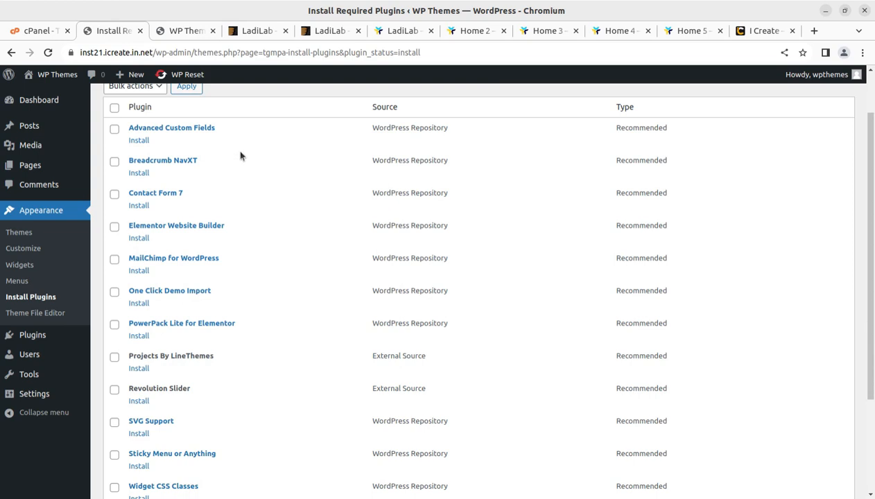
drag(230, 132, 126, 135)
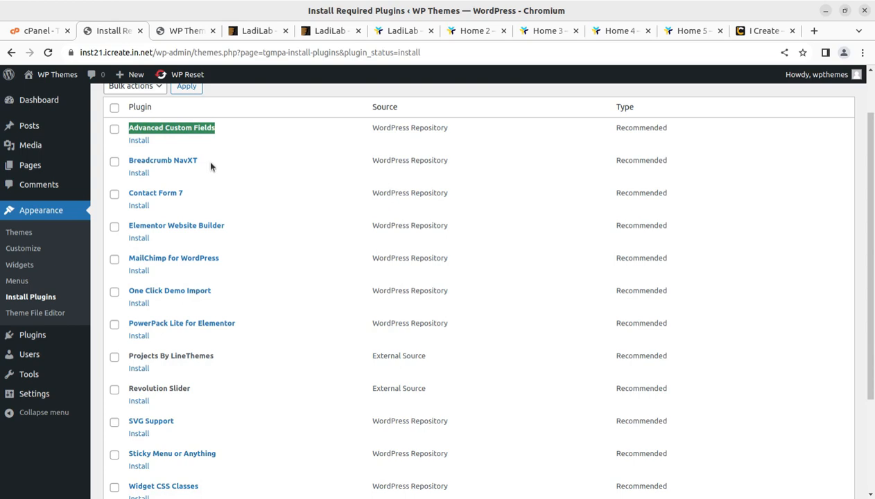
drag(208, 162, 129, 161)
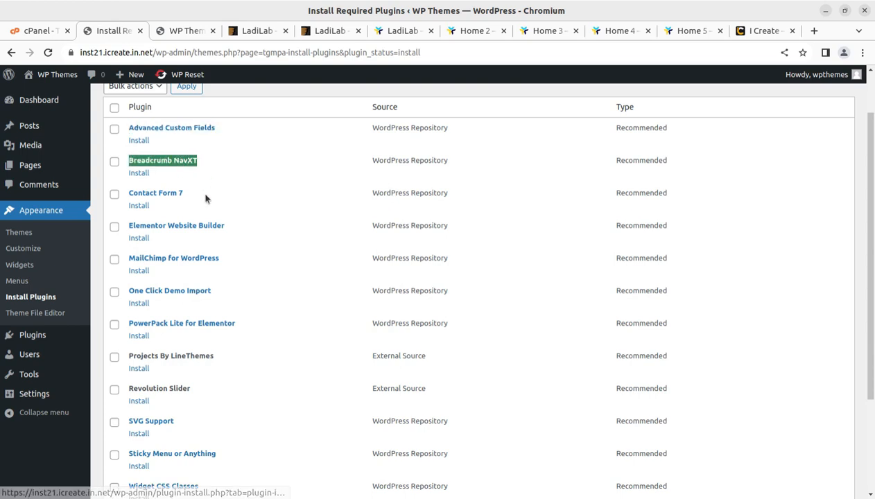
drag(187, 195, 129, 194)
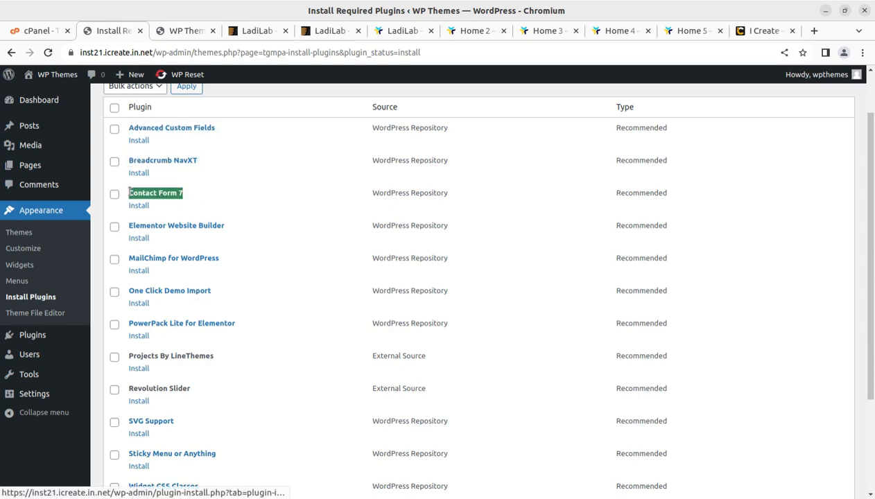
drag(225, 227, 129, 226)
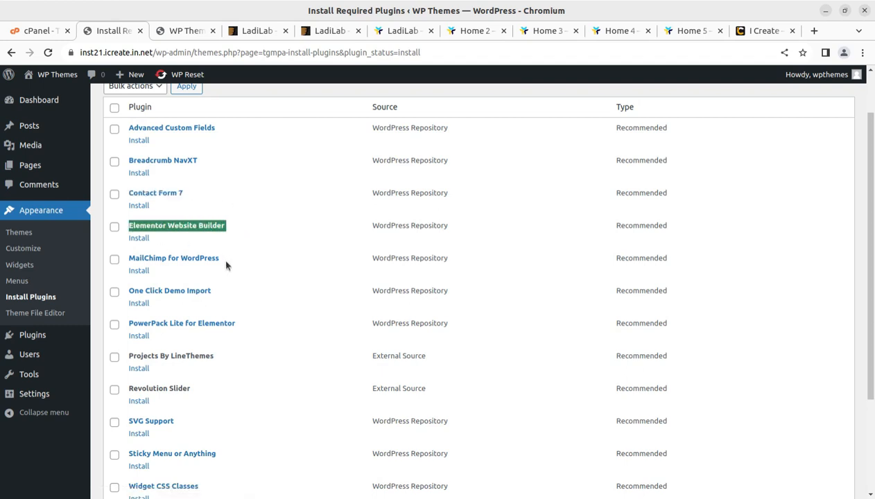
drag(221, 259, 130, 259)
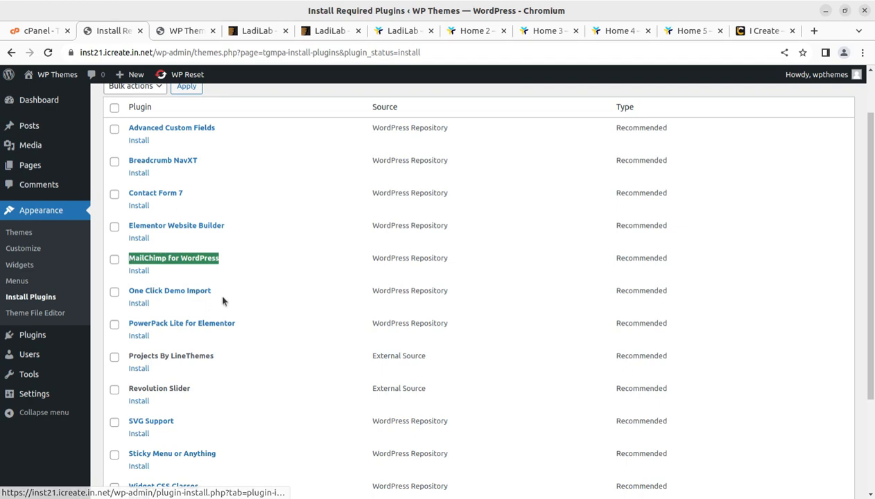
Step: Review the remaining recommended plugins, from One Click Demo Import through Revolution Slider to WooCommerce
scroll(220, 295, down, 2)
drag(209, 239, 129, 229)
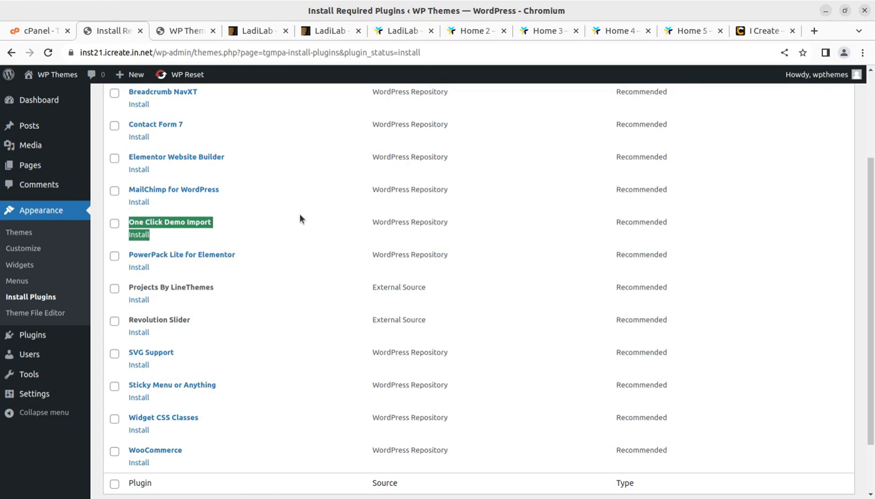
drag(253, 251, 124, 256)
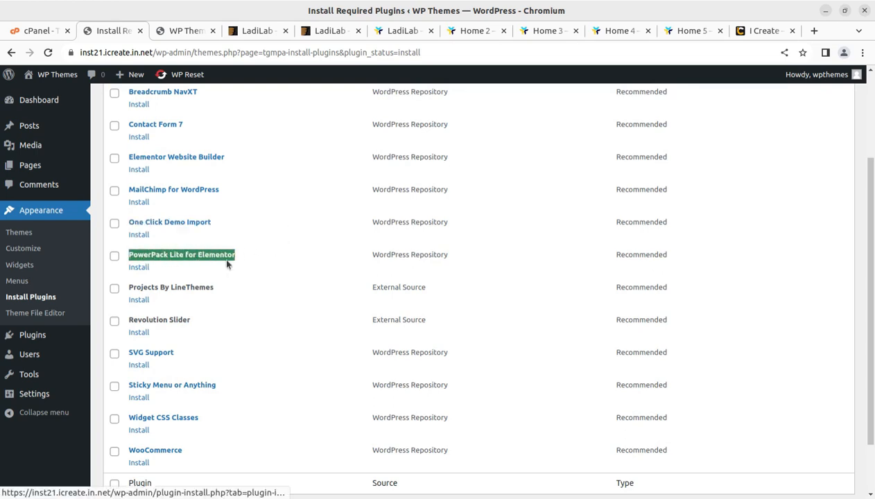
scroll(229, 267, down, 2)
drag(222, 223, 128, 222)
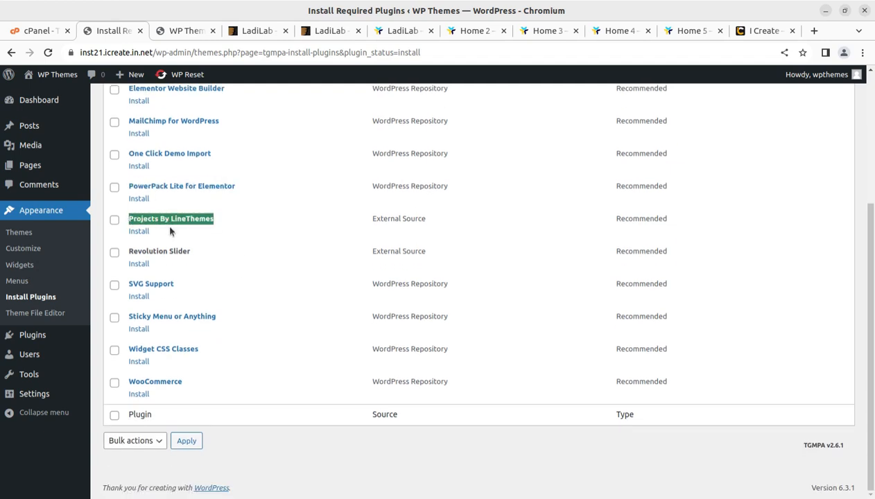
drag(211, 256, 128, 253)
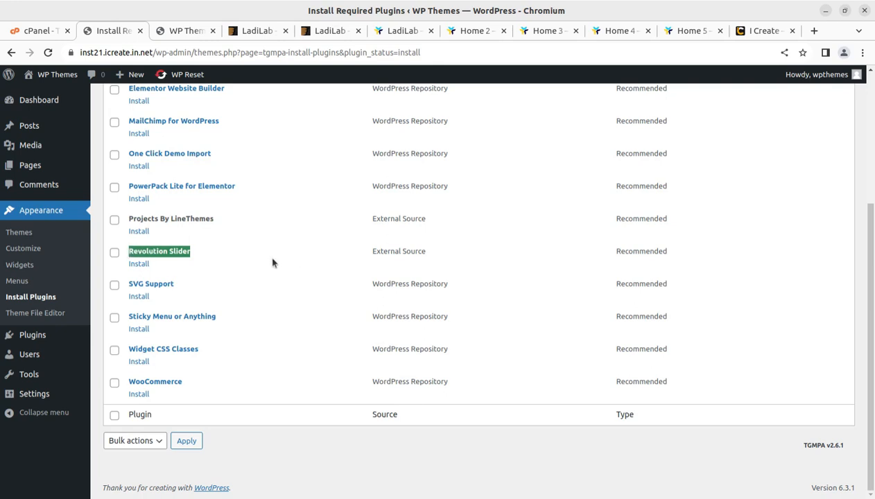
drag(194, 285, 126, 285)
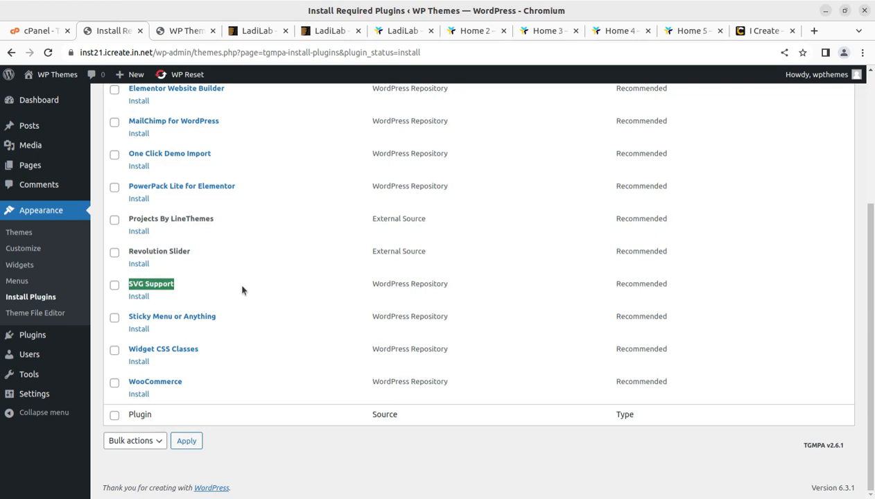
drag(220, 316, 130, 296)
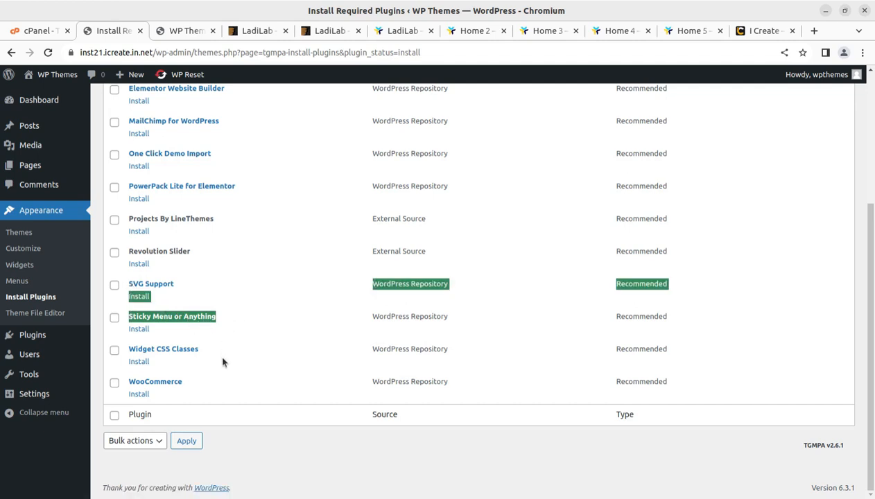
drag(223, 361, 125, 351)
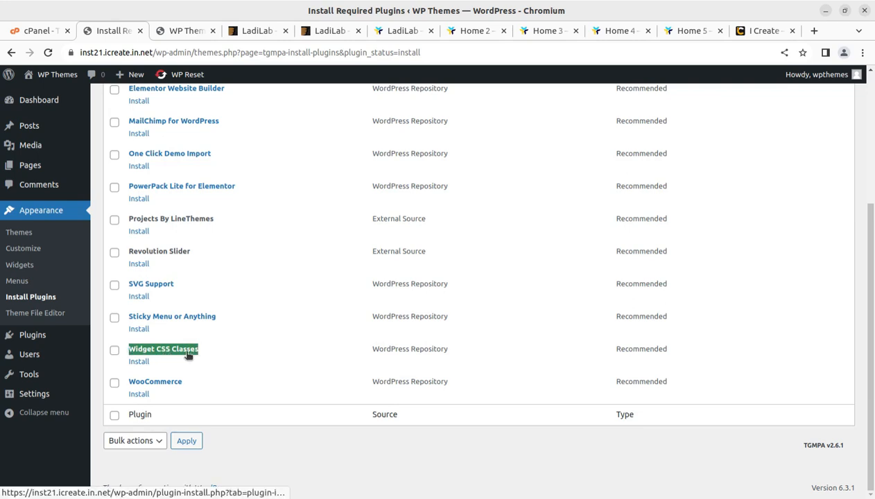
drag(201, 384, 129, 381)
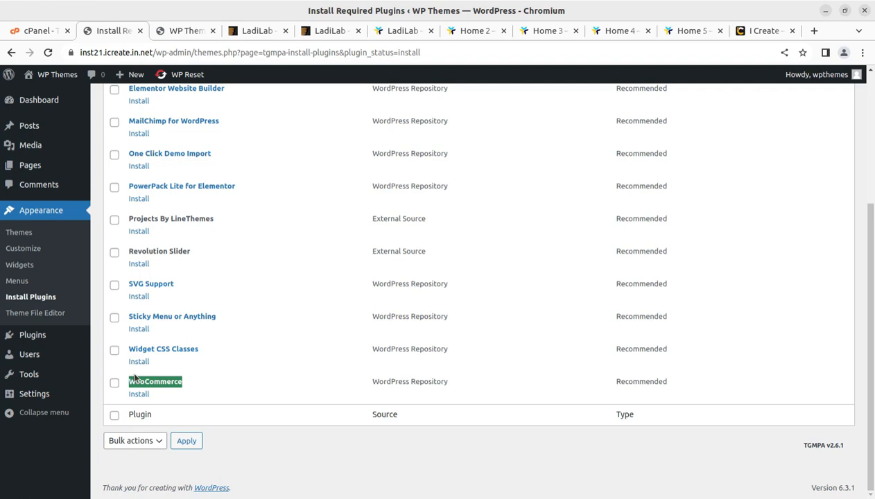
scroll(135, 378, up, 3)
scroll(222, 348, down, 3)
scroll(211, 349, up, 3)
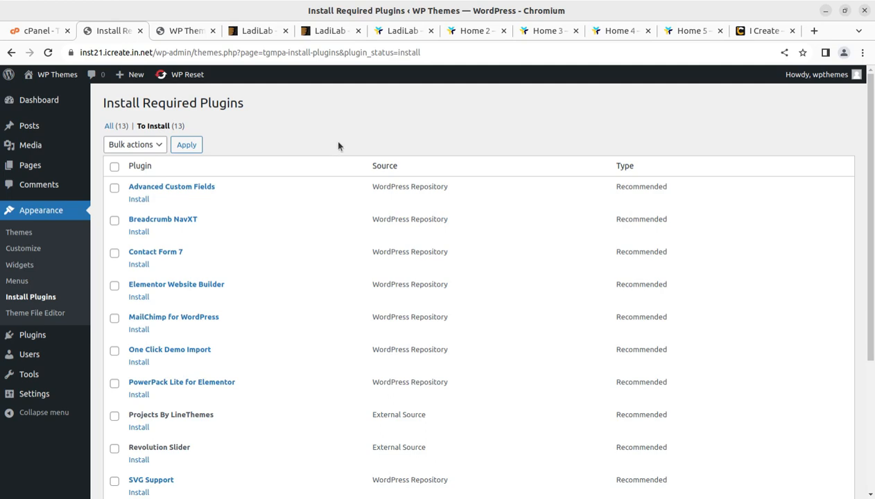
Step: Try to bulk-install all the recommended plugins, and return to the list of plugins to install
click(115, 166)
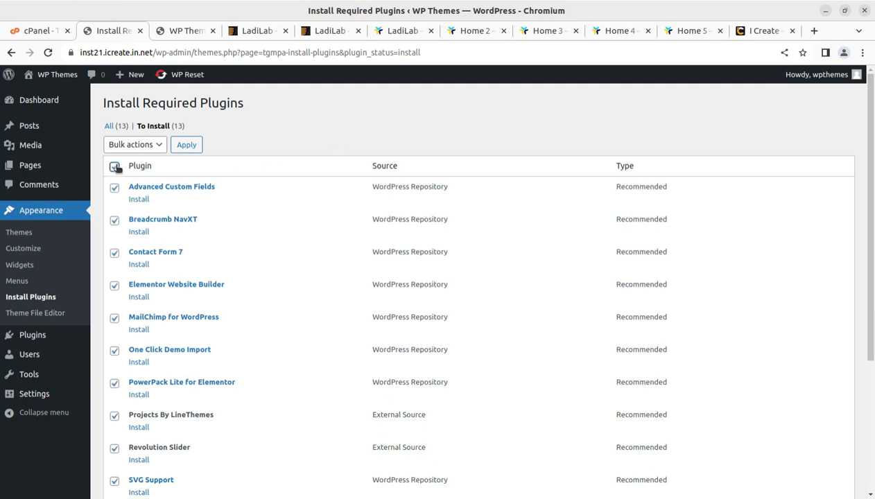
click(138, 146)
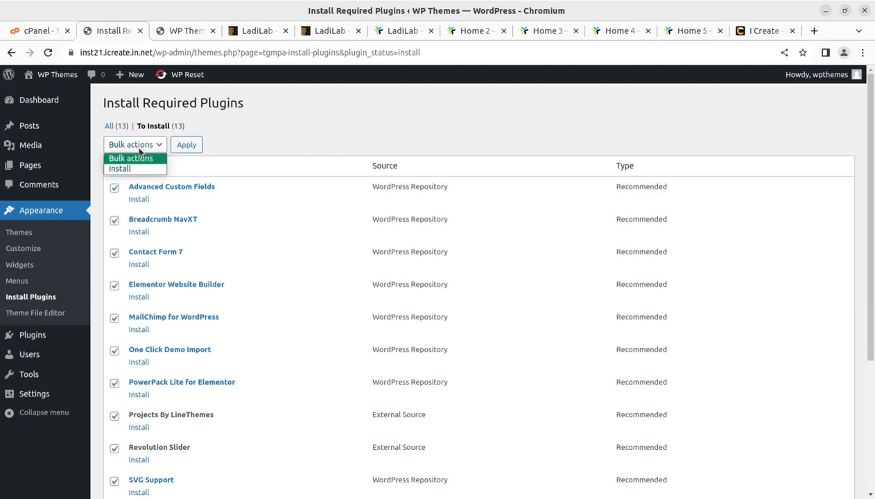
click(136, 170)
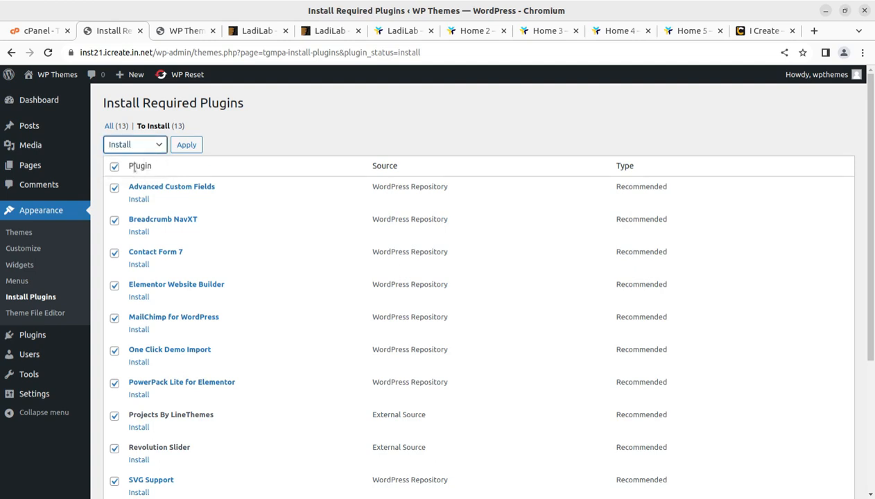
click(186, 145)
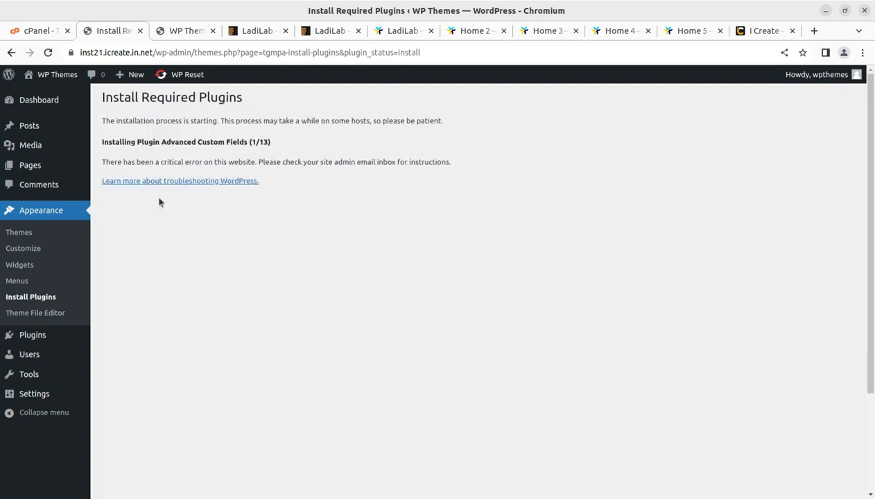
click(11, 52)
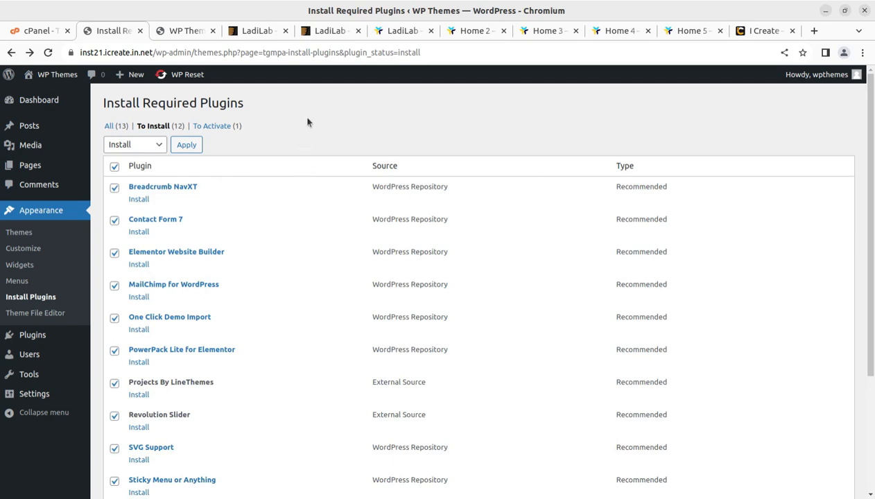
Step: Install the Breadcrumb NavXT and Contact Form 7 plugins individually, returning to the required plugins installer after each
click(141, 199)
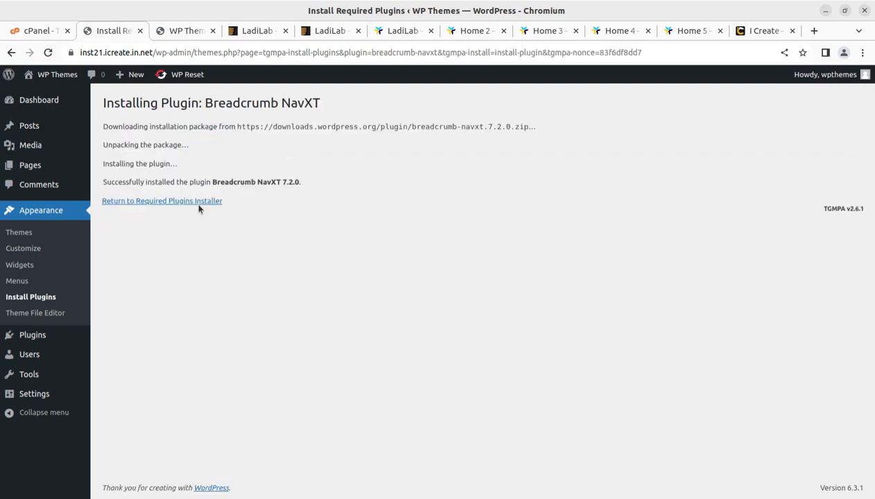
click(197, 202)
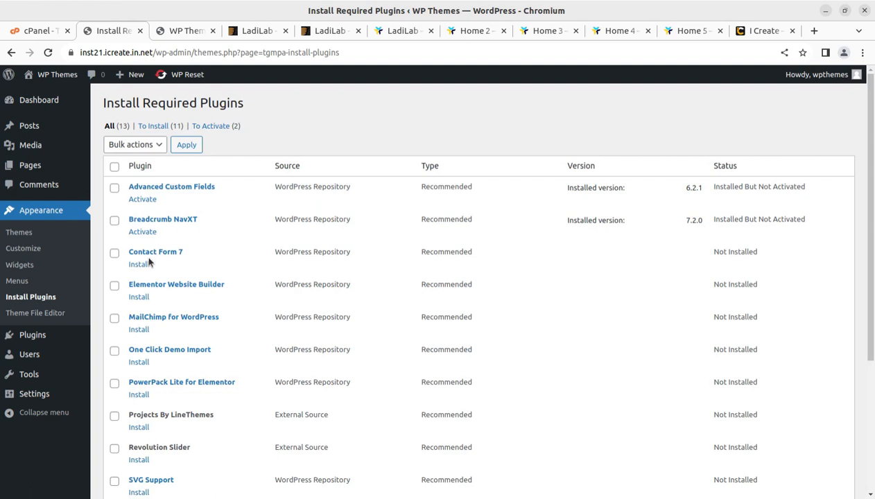
click(138, 267)
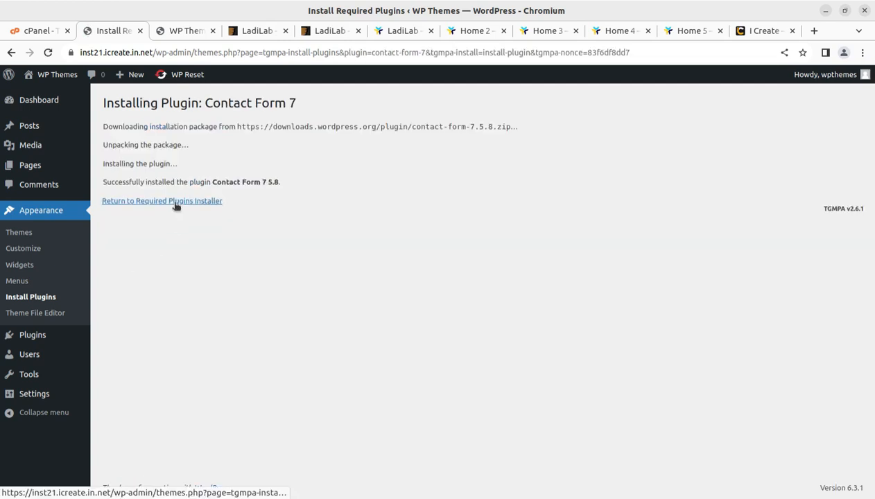
click(176, 203)
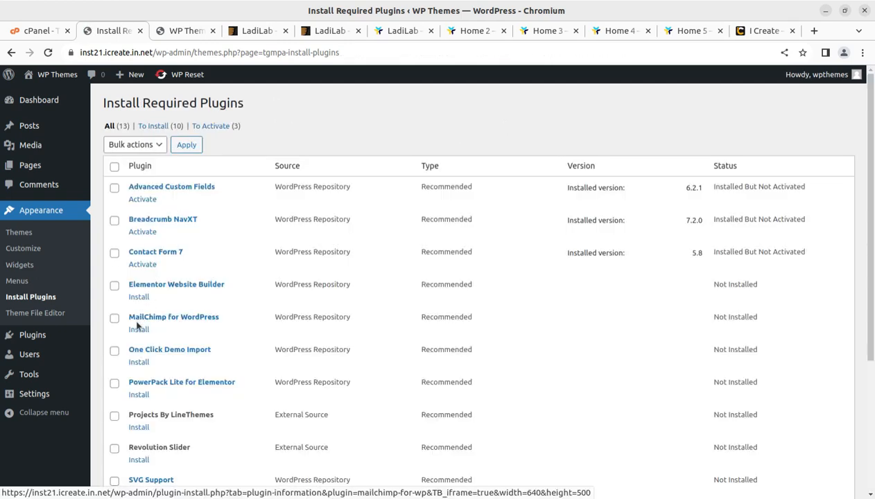
Step: Install the Elementor Website Builder, MailChimp for WordPress and One Click Demo Import plugins one at a time
click(137, 299)
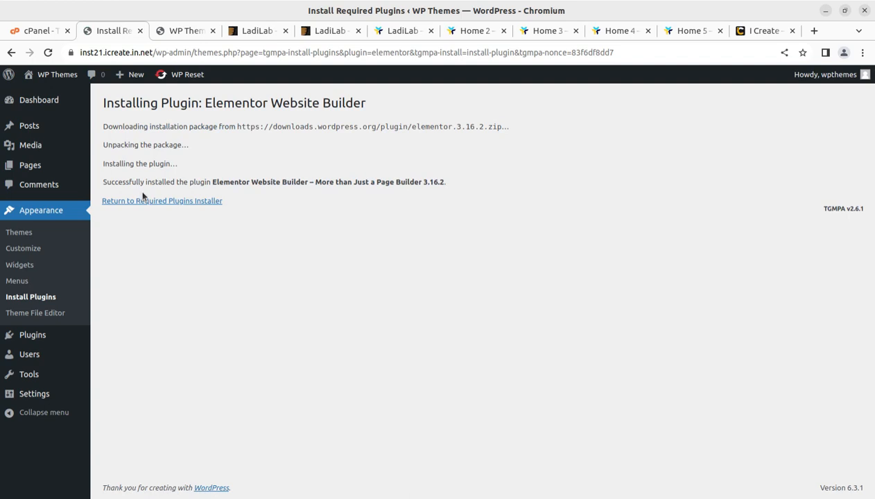
click(141, 202)
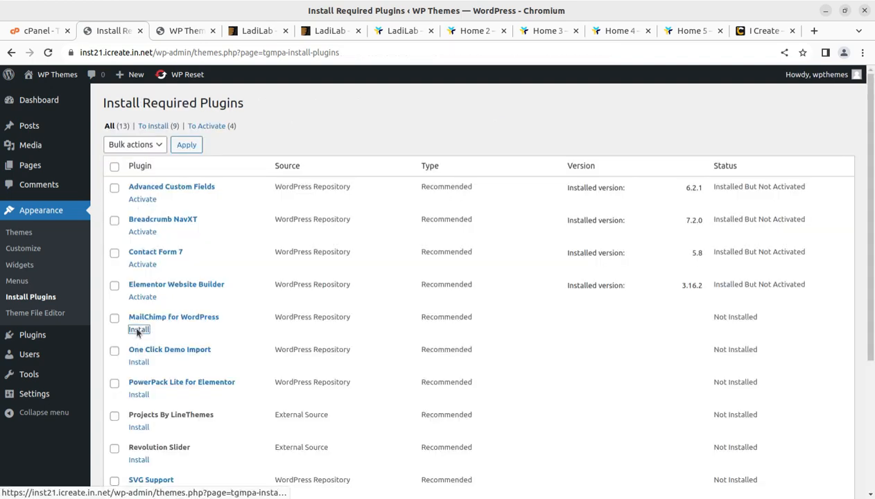
click(137, 331)
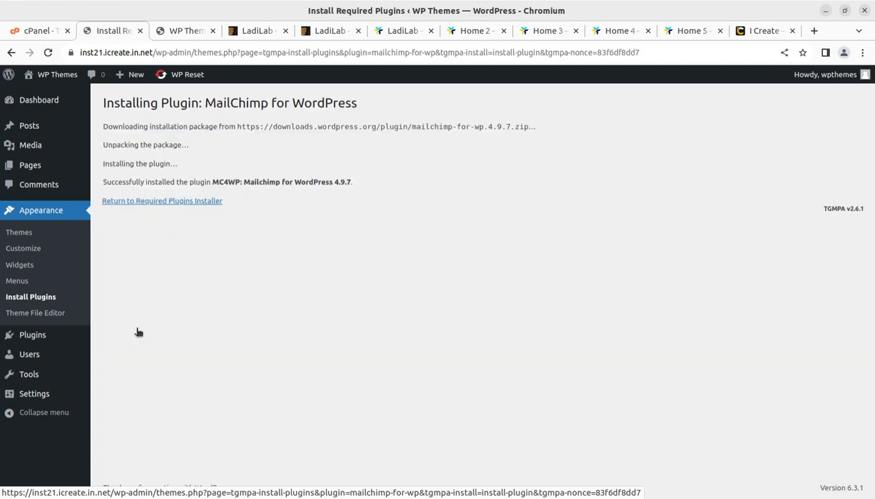
click(146, 201)
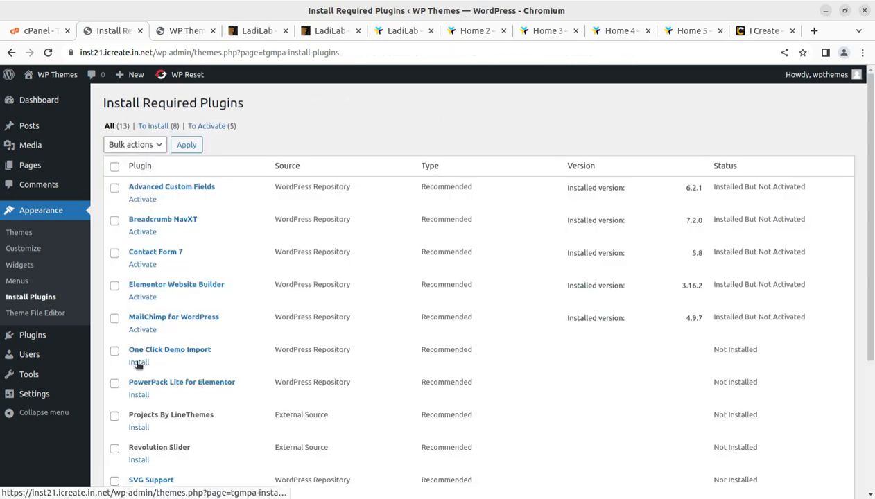
click(138, 362)
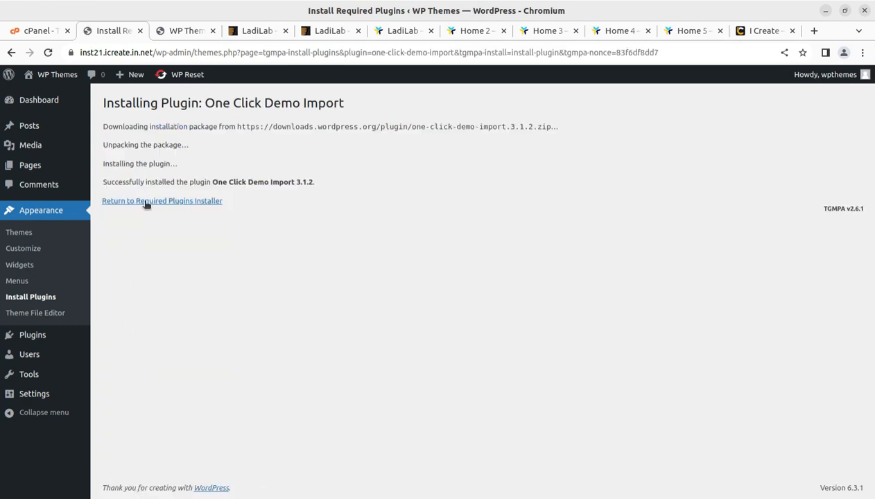
Step: Install the PowerPack Lite for Elementor, Projects By LineThemes and Revolution Slider plugins individually, returning to the required plugins installer after each
click(146, 202)
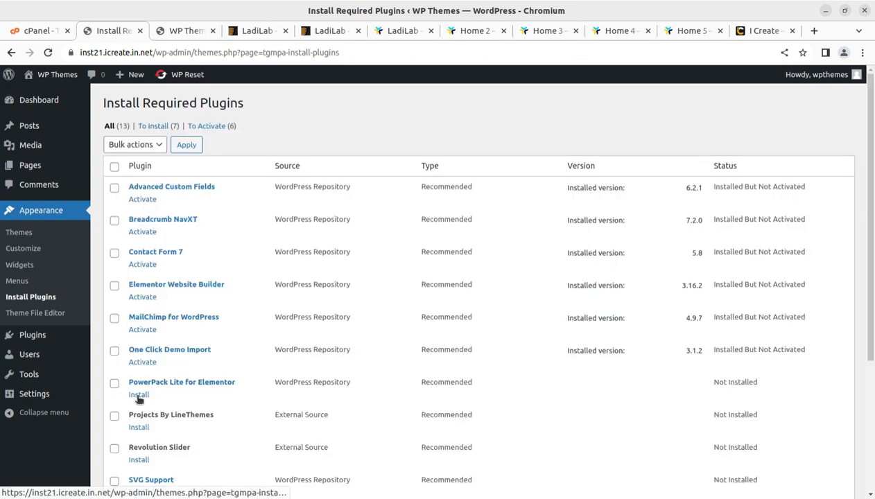
click(139, 395)
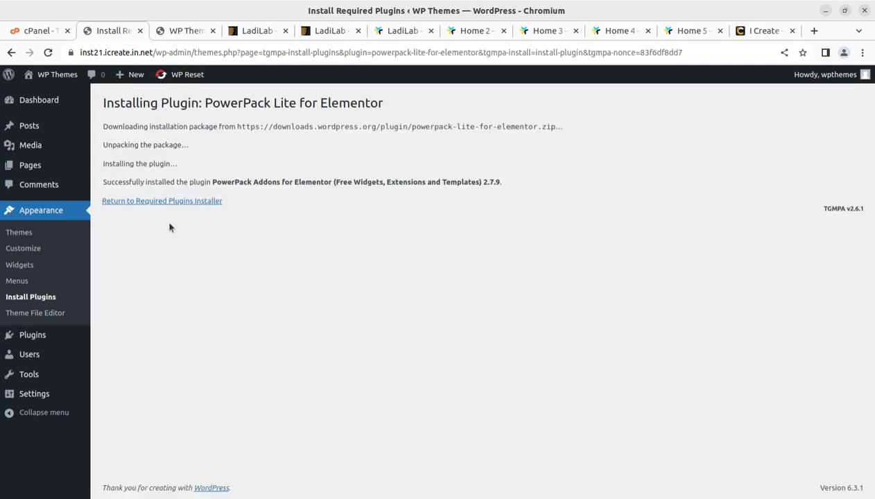
click(171, 203)
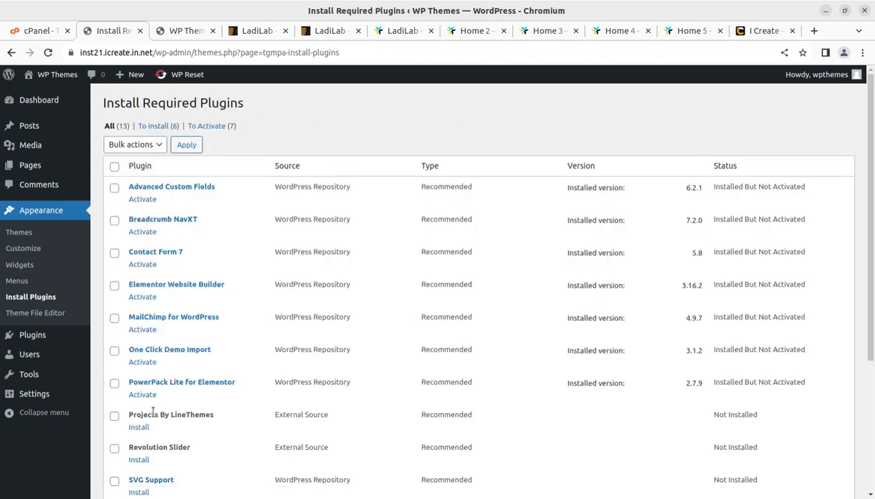
click(138, 428)
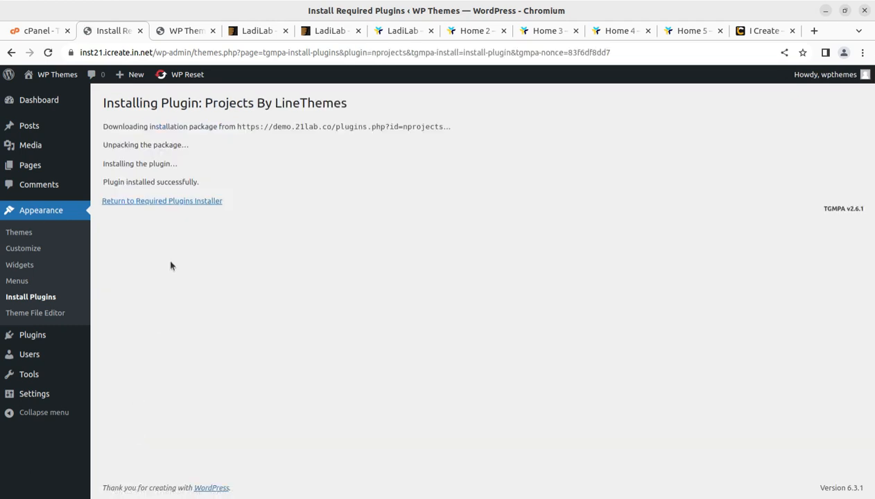
click(171, 202)
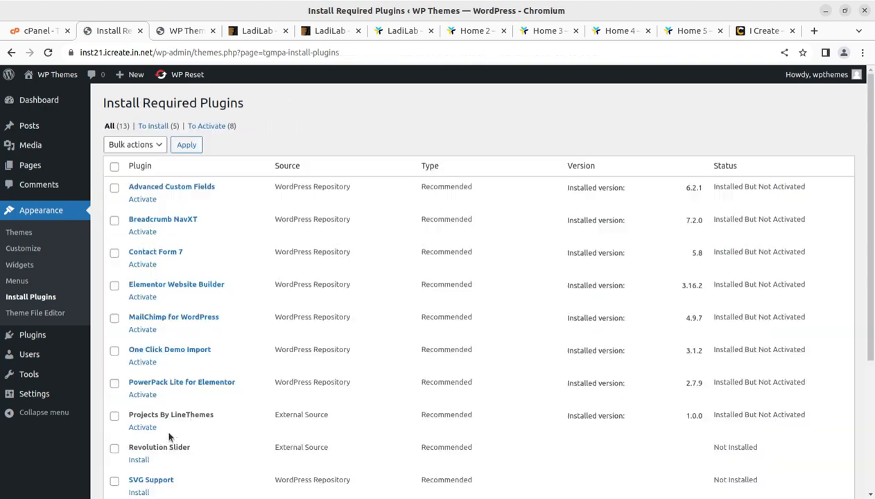
scroll(177, 434, down, 3)
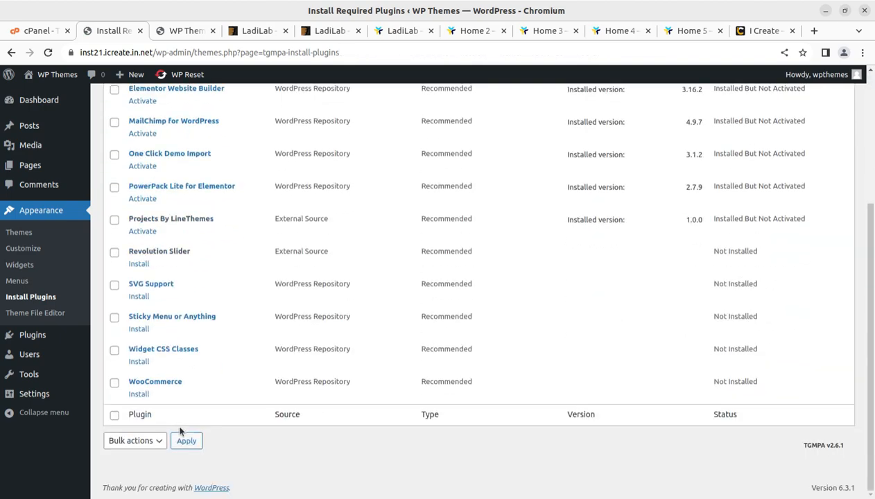
click(138, 265)
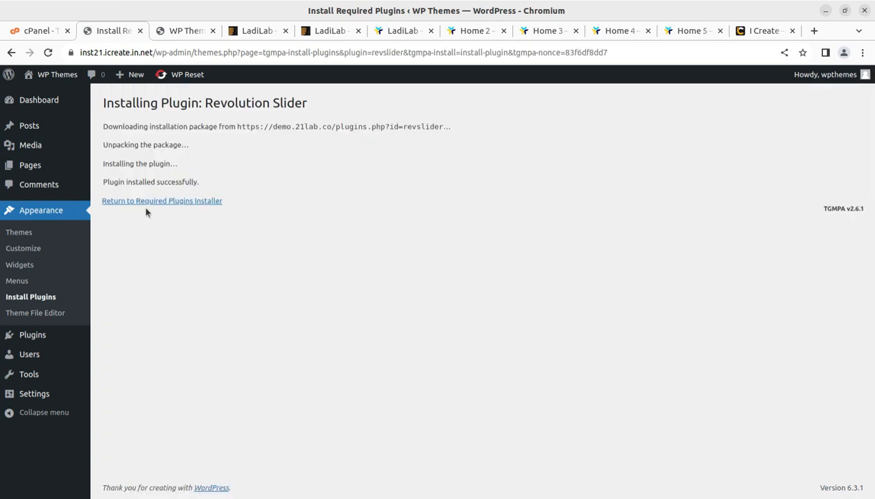
click(148, 202)
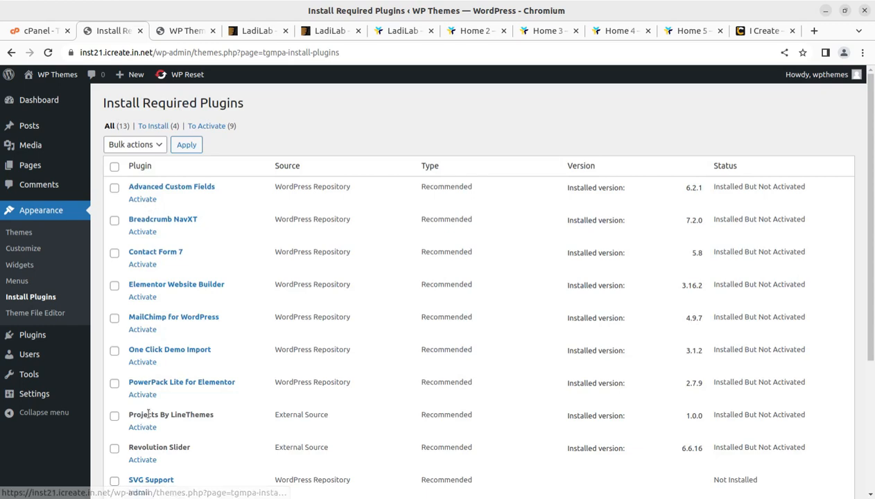
Step: Install the SVG Support and Sticky Menu or Anything plugins one at a time, and return to the required plugins list
scroll(160, 388, down, 5)
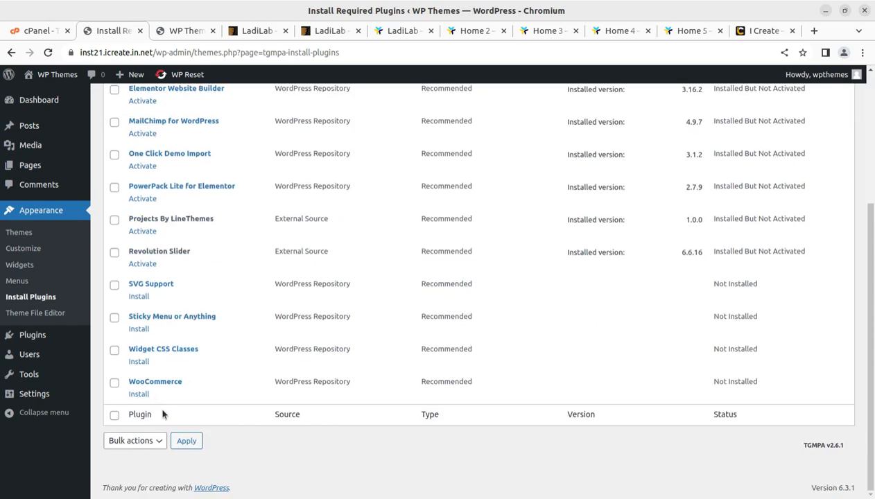
click(139, 296)
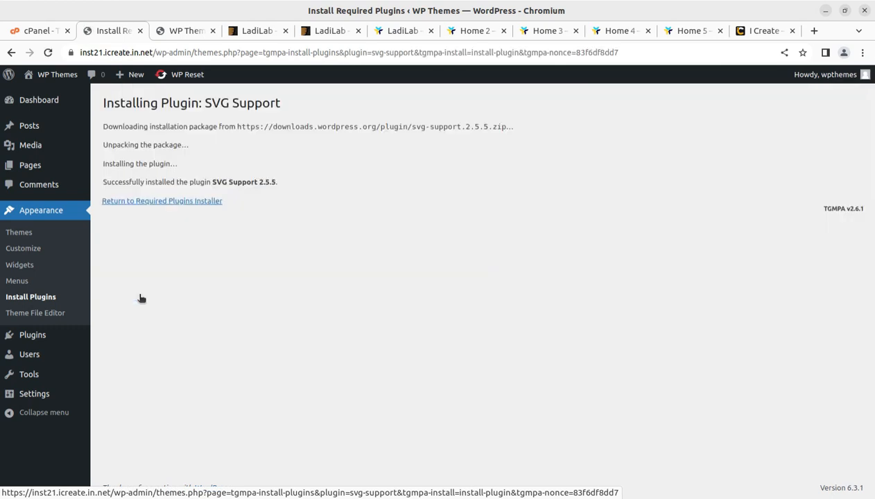
click(151, 201)
scroll(195, 273, down, 5)
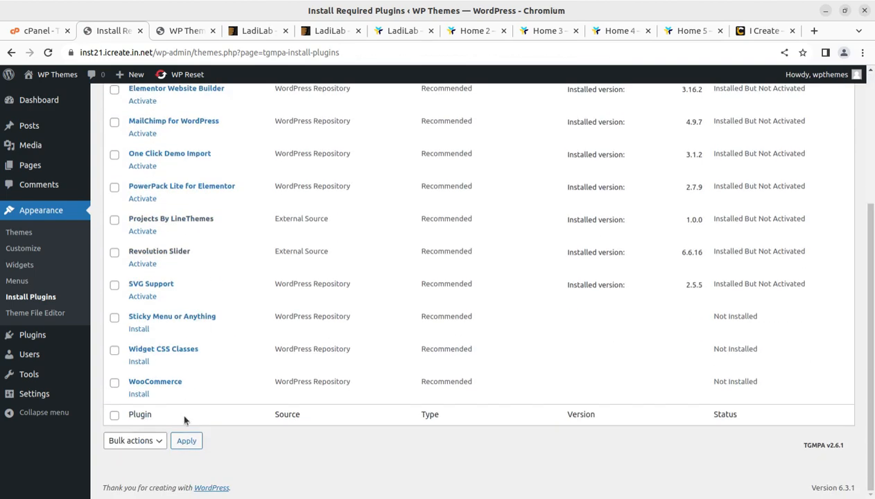
click(138, 330)
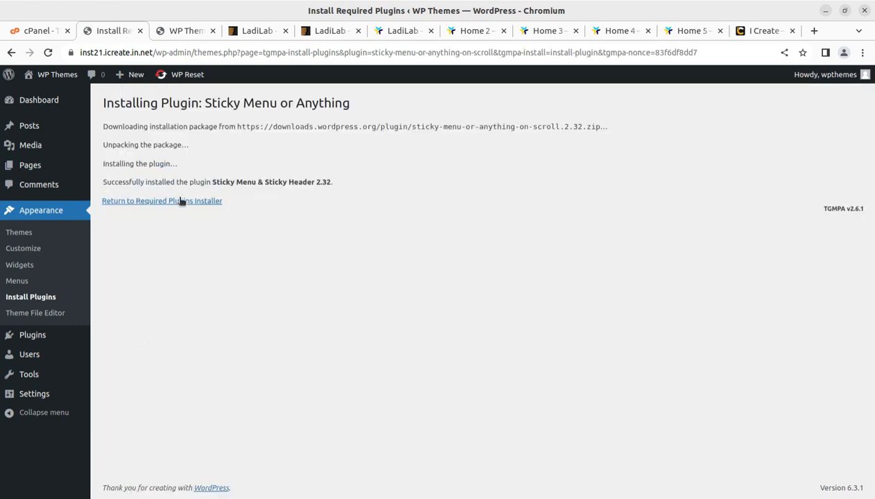
click(179, 201)
Step: Install the Widget CSS Classes and WooCommerce plugins one after the other, and return to the required plugins list
scroll(201, 370, down, 3)
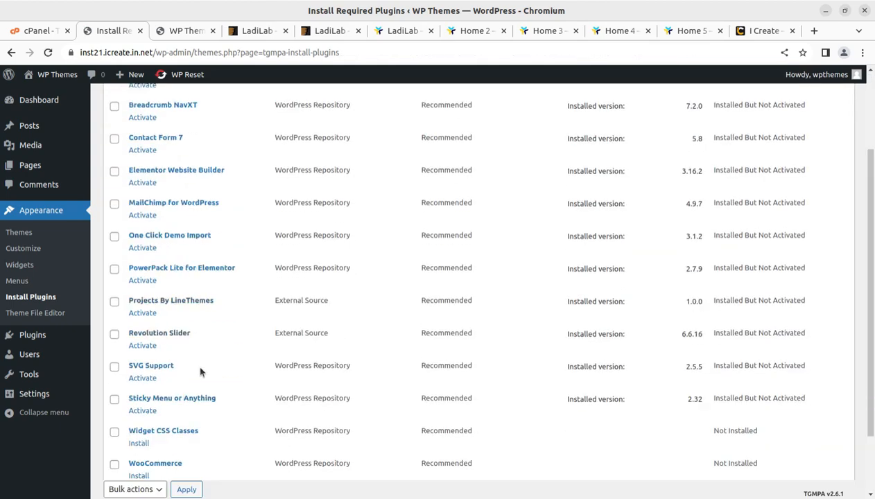
click(140, 361)
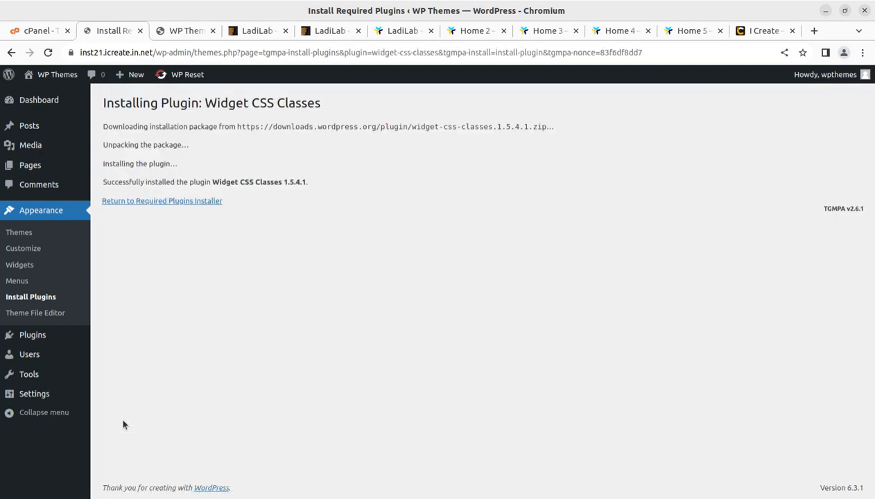
click(157, 202)
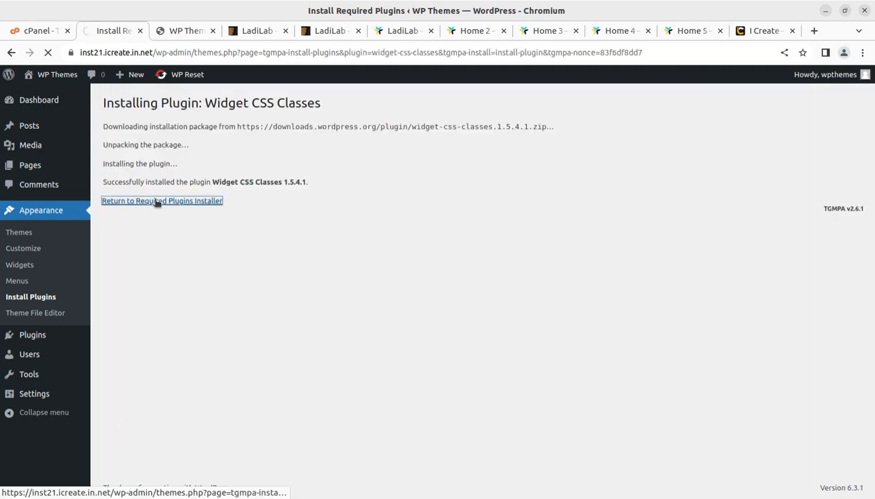
scroll(149, 462, down, 3)
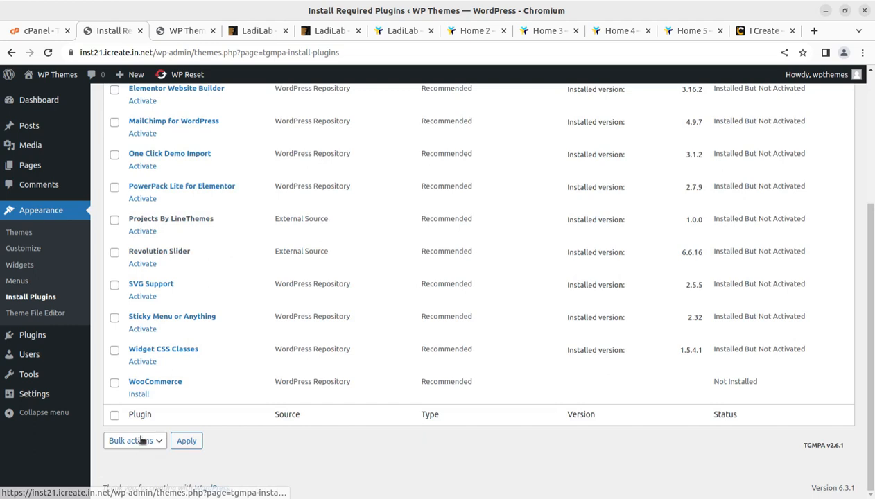
click(138, 395)
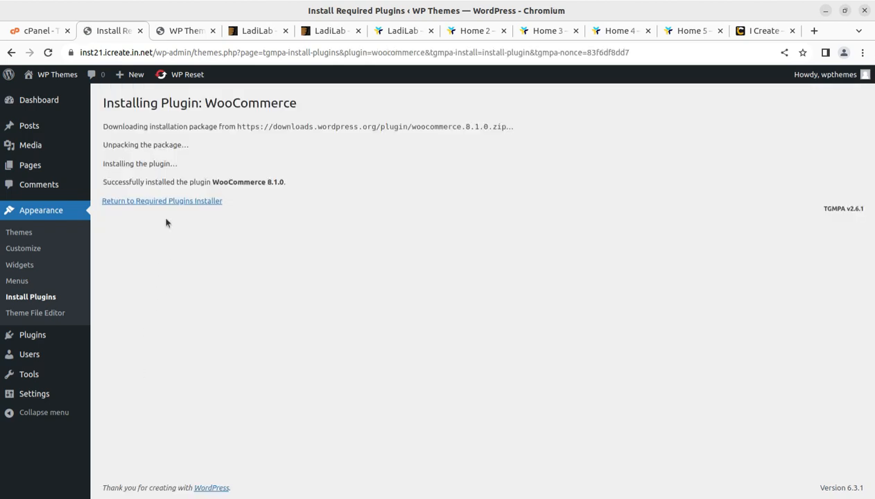
click(160, 200)
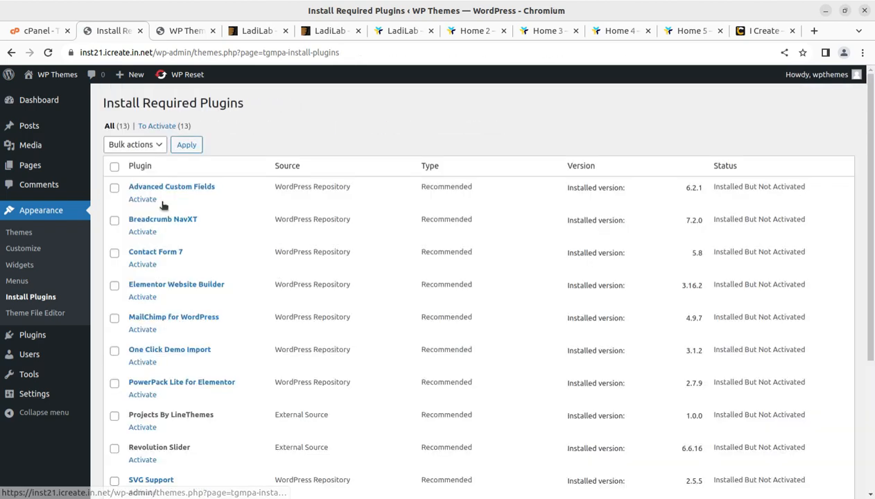
Step: Select all the installed recommended plugins and activate them in one bulk action
scroll(170, 205, down, 2)
scroll(151, 371, down, 1)
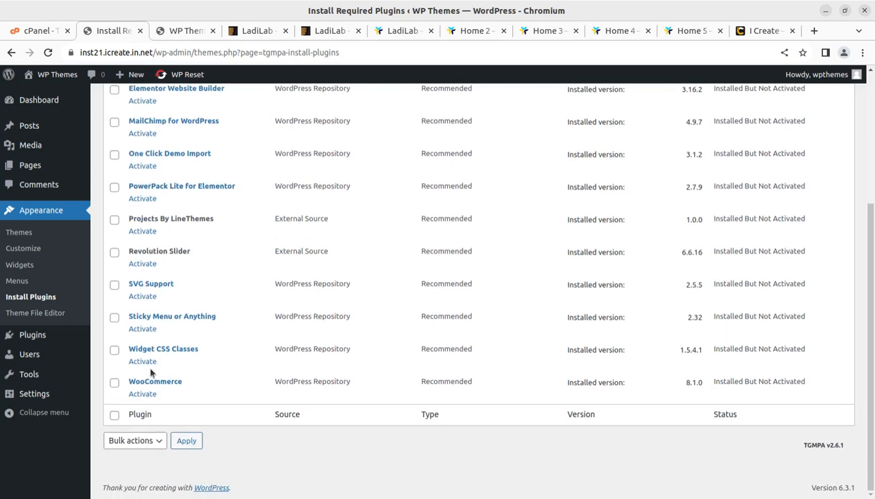
scroll(147, 346, up, 3)
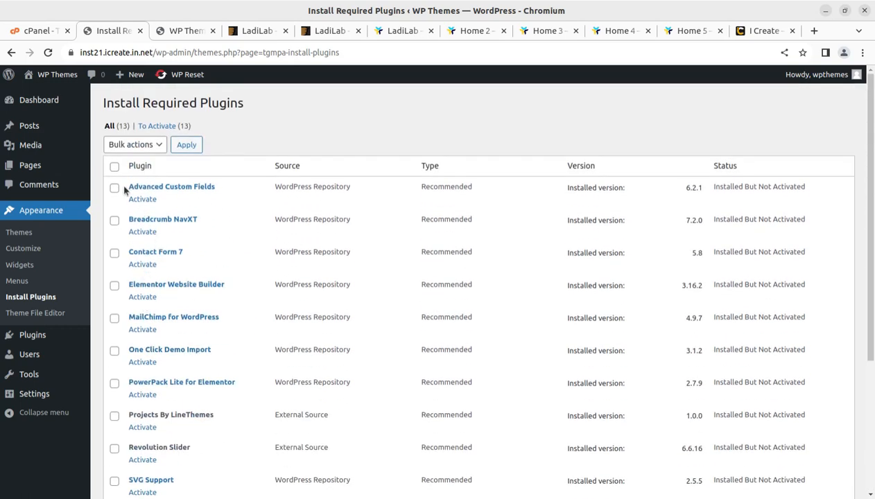
click(115, 167)
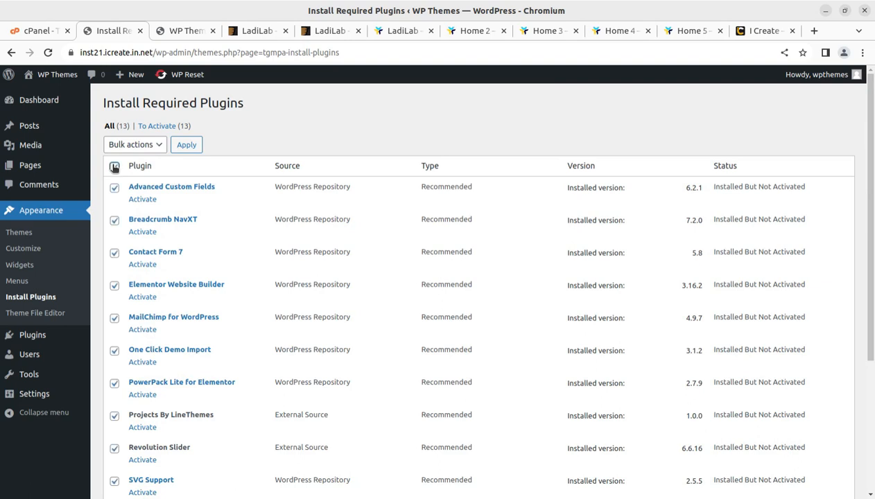
click(136, 144)
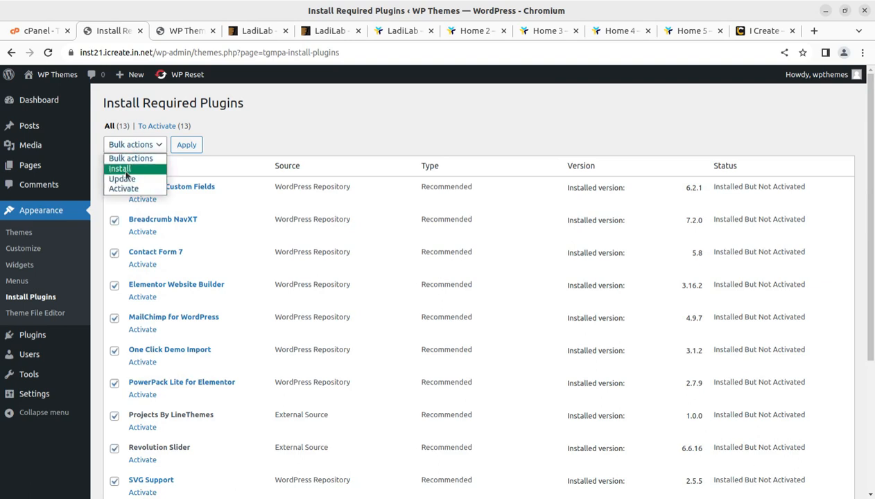
click(124, 191)
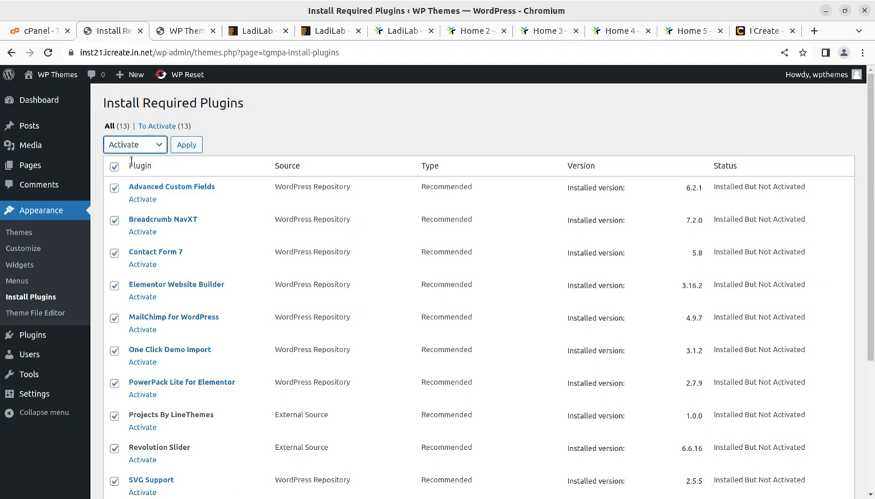
click(187, 146)
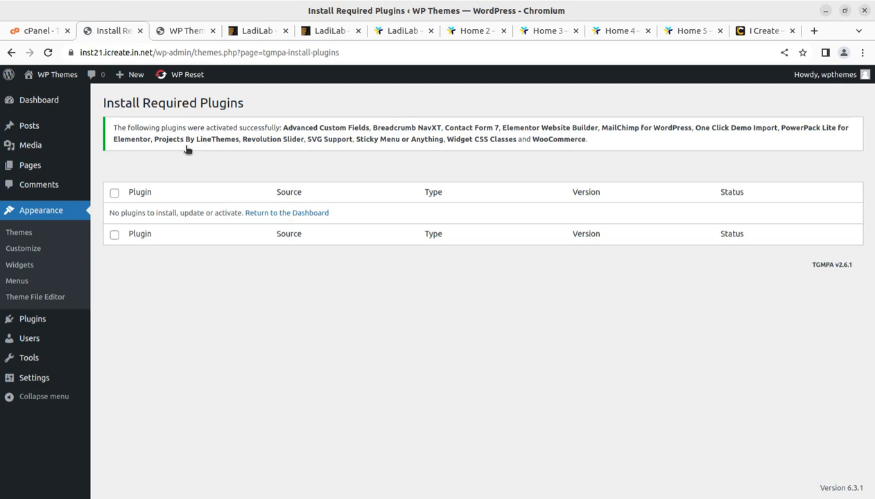
Step: Go to the WordPress dashboard, closing the Elementor onboarding and dismissing the Sticky Menu (or Anything!) on Scroll pointer
click(48, 104)
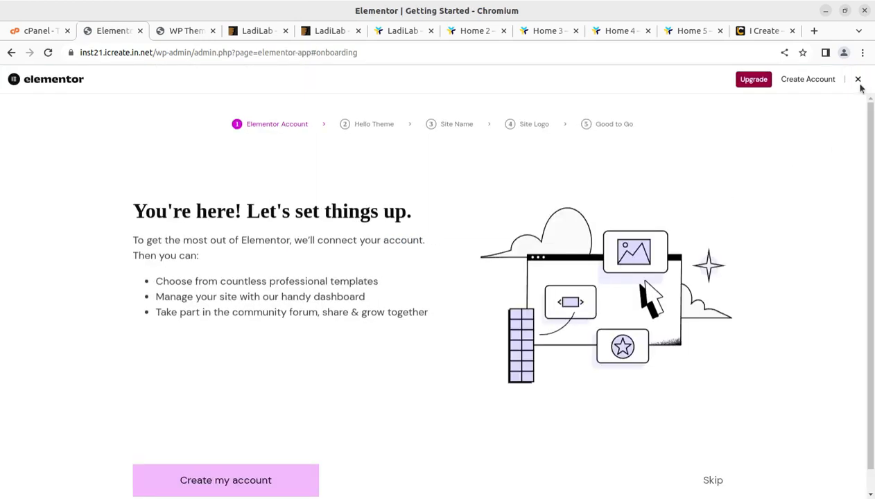
click(859, 79)
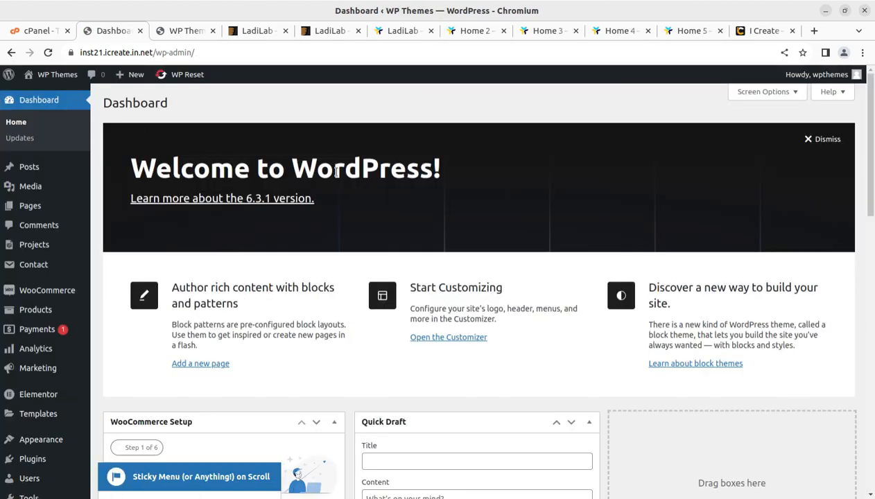
scroll(326, 166, down, 3)
click(242, 421)
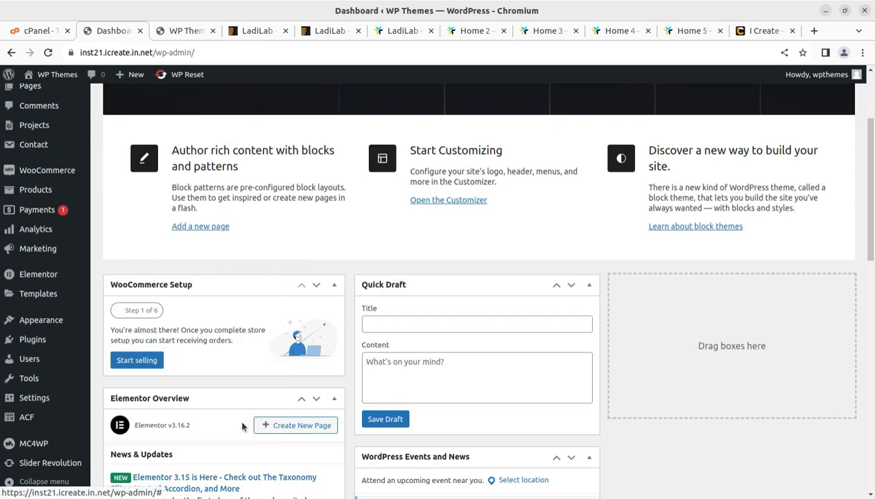
scroll(215, 314, up, 3)
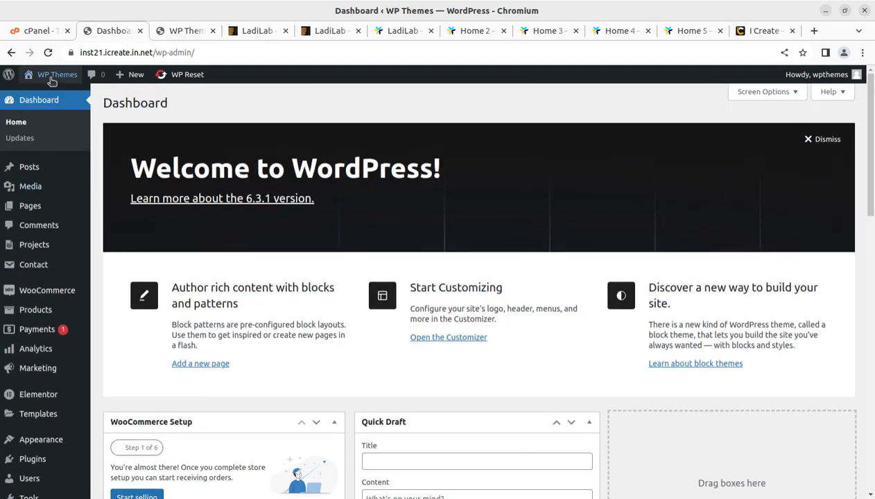
Step: Open the site's front end in a new browser tab to check how the homepage looks with the theme and plugins active
mouse_move(52, 74)
middle_click(38, 95)
click(166, 32)
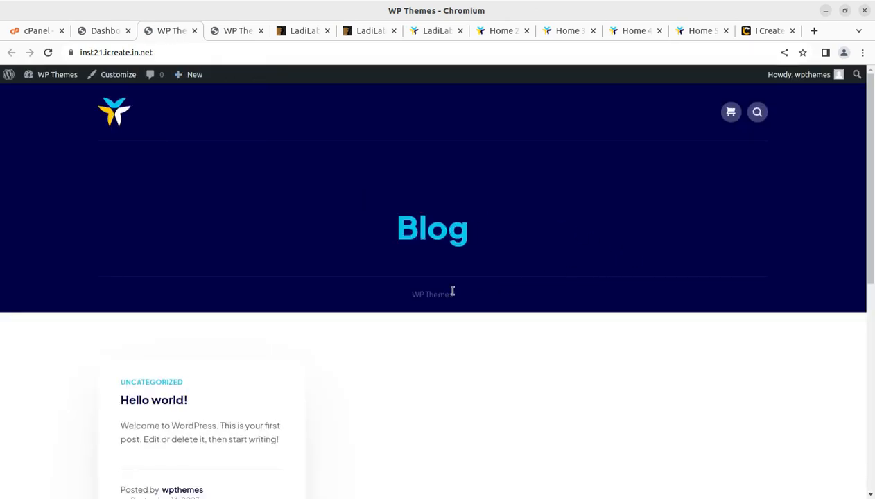
Step: Examine the layouts of the LadiLab demo homepages for comparison, from the main home page through Home 2 and Home 3 to Home 4
click(432, 31)
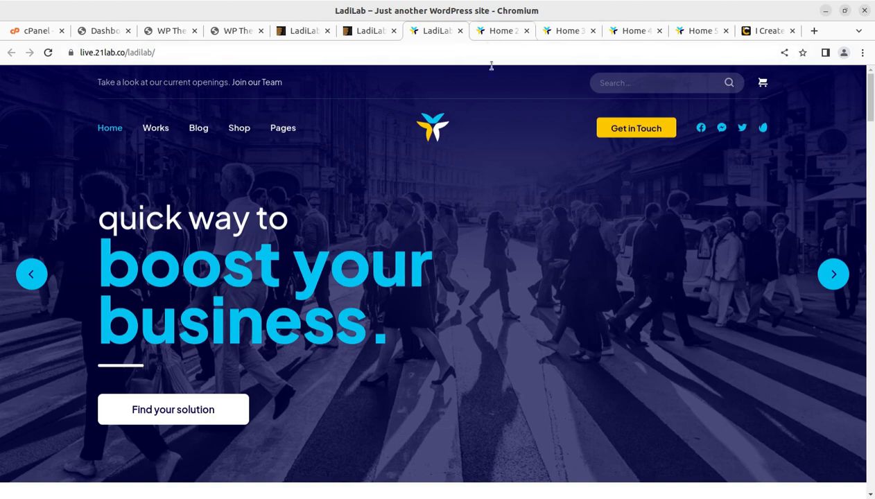
scroll(489, 136, down, 10)
scroll(488, 146, down, 5)
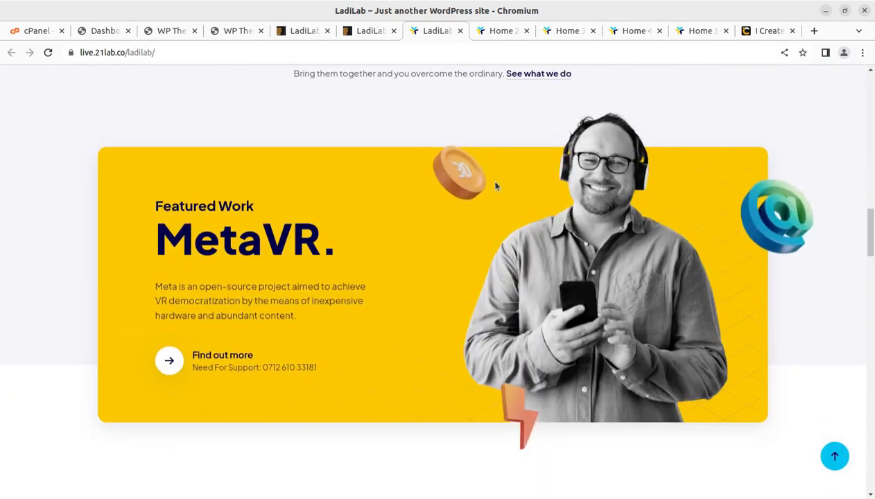
scroll(510, 205, up, 5)
click(506, 32)
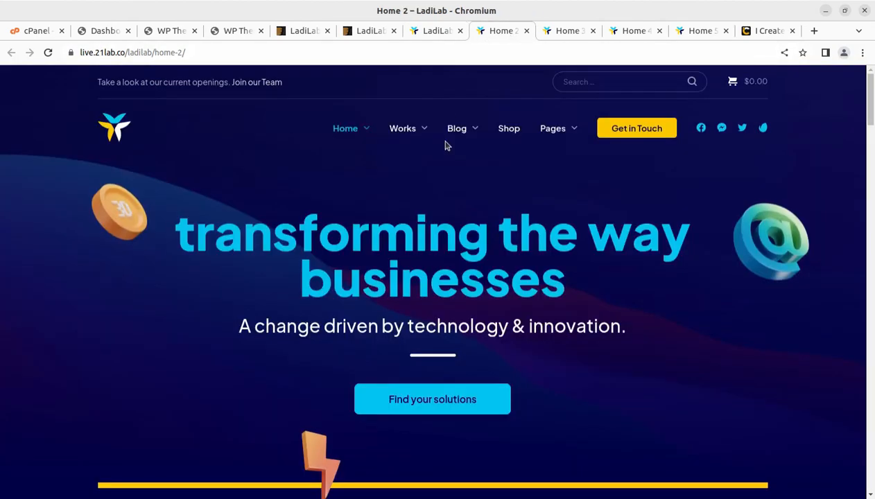
scroll(437, 271, down, 12)
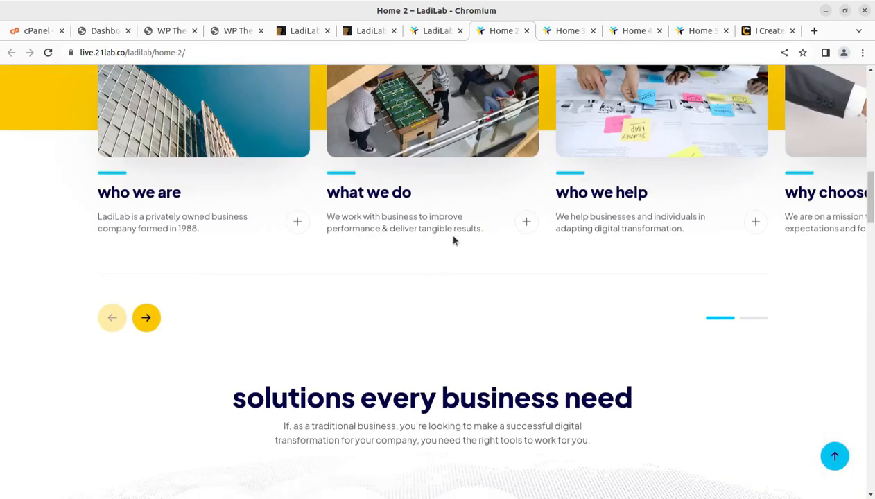
click(562, 32)
scroll(419, 301, down, 3)
scroll(420, 300, down, 7)
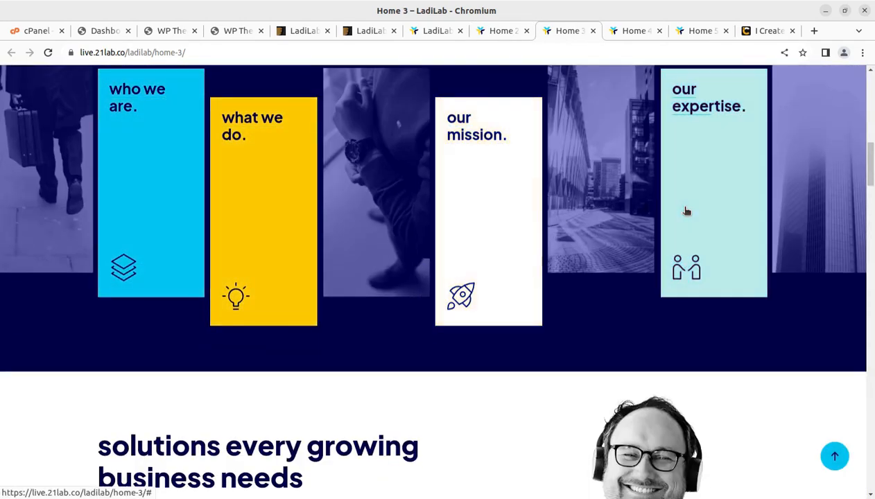
click(619, 32)
scroll(338, 297, down, 15)
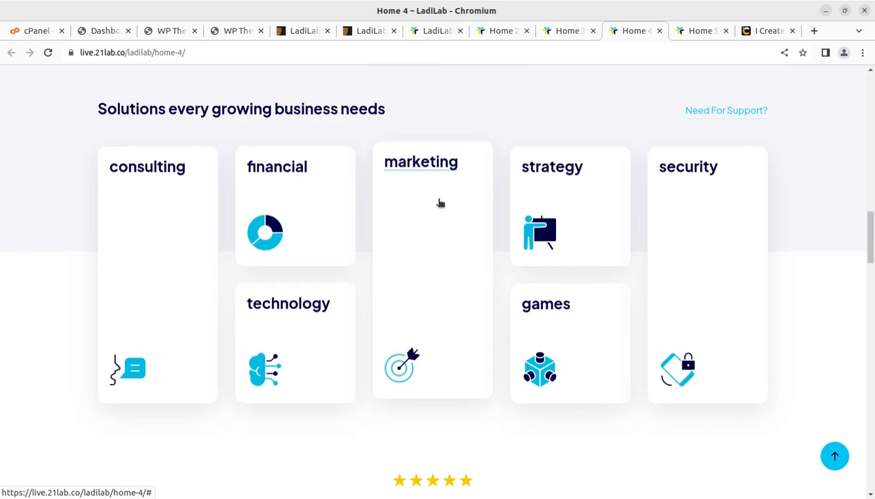
Step: Examine the layout of the LadiLab Home 5 demo homepage
scroll(719, 289, up, 5)
click(699, 31)
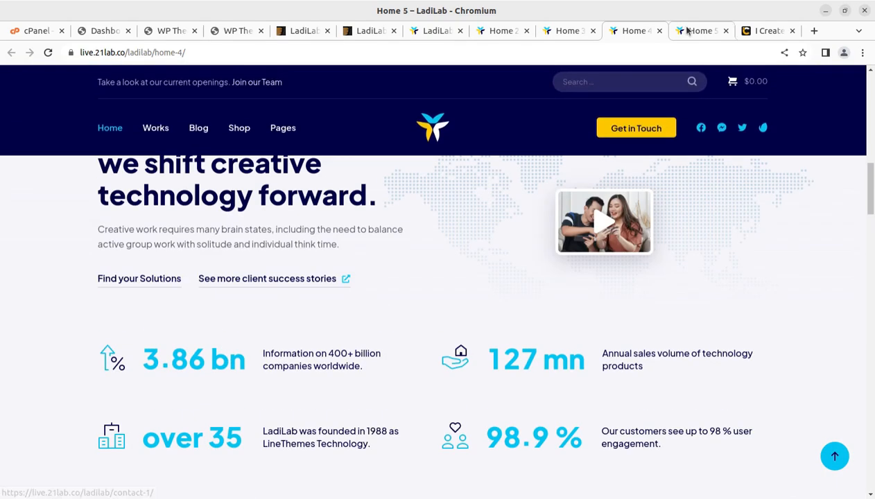
scroll(469, 299, down, 5)
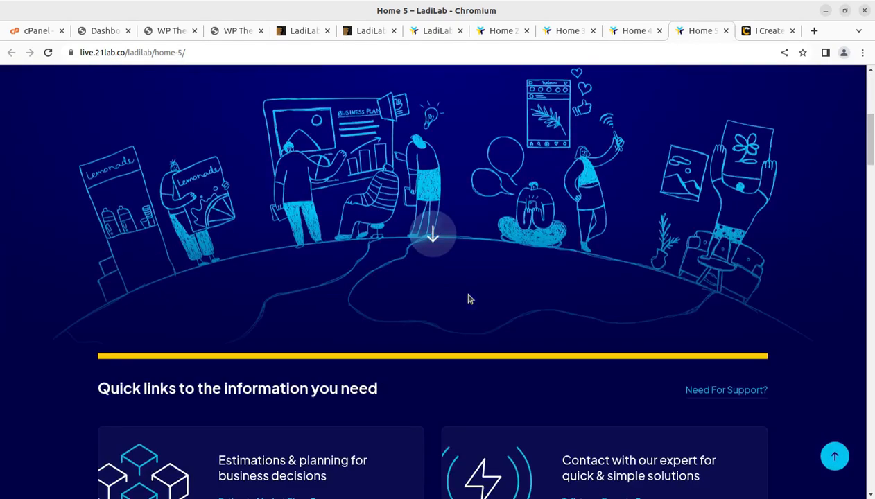
scroll(469, 298, up, 5)
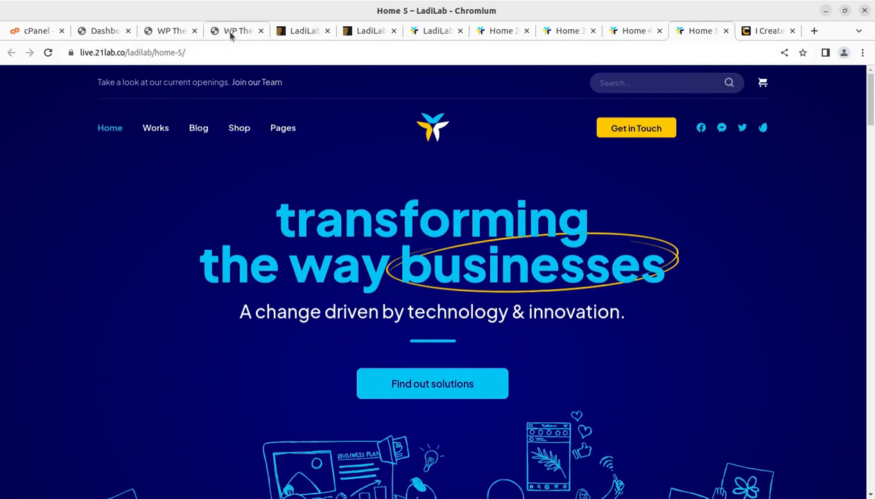
Step: Compare the site's two open front-end pages, close the duplicate showing the LadiLab blog layout, and return to the WordPress dashboard
click(231, 35)
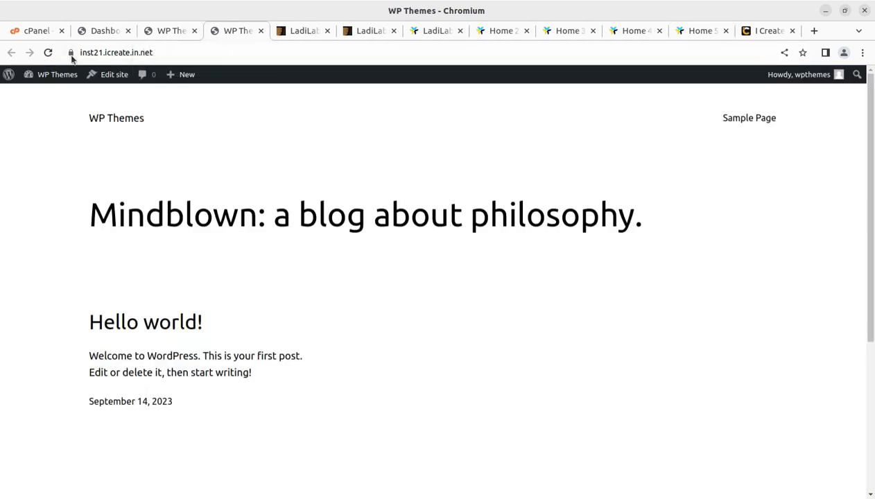
click(173, 35)
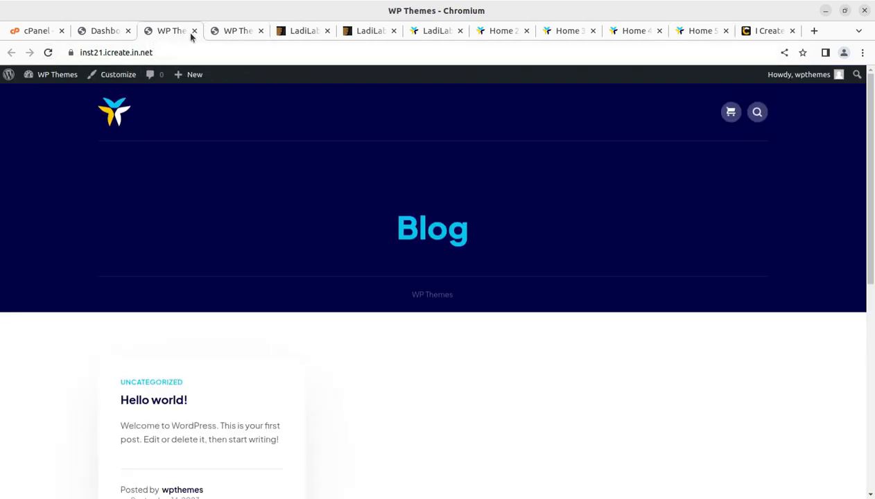
click(193, 32)
click(101, 32)
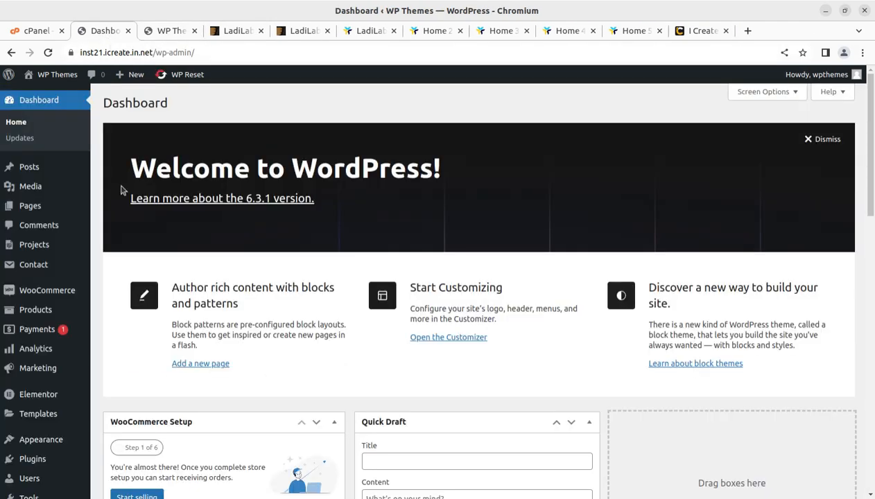
Step: Import the LadiLab demo data with One Click Demo Import, leaving WPForms, All in One SEO and MonsterInsights unselected
scroll(31, 310, down, 4)
mouse_move(31, 316)
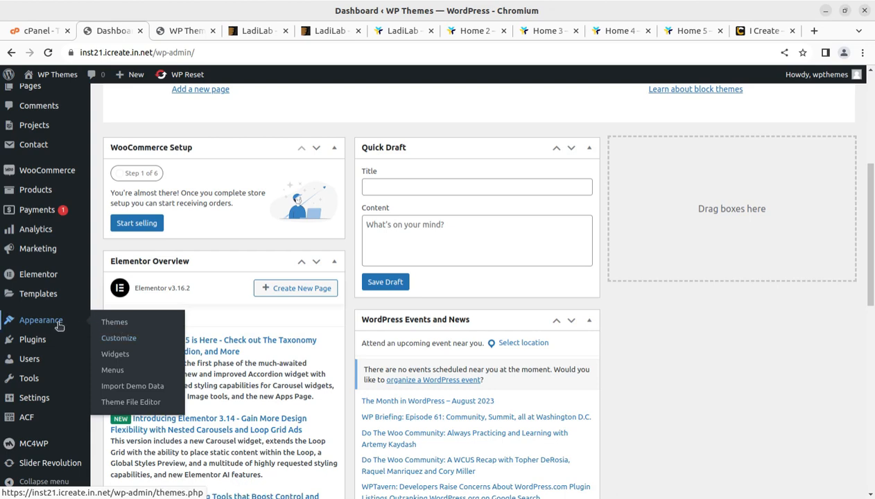
click(129, 386)
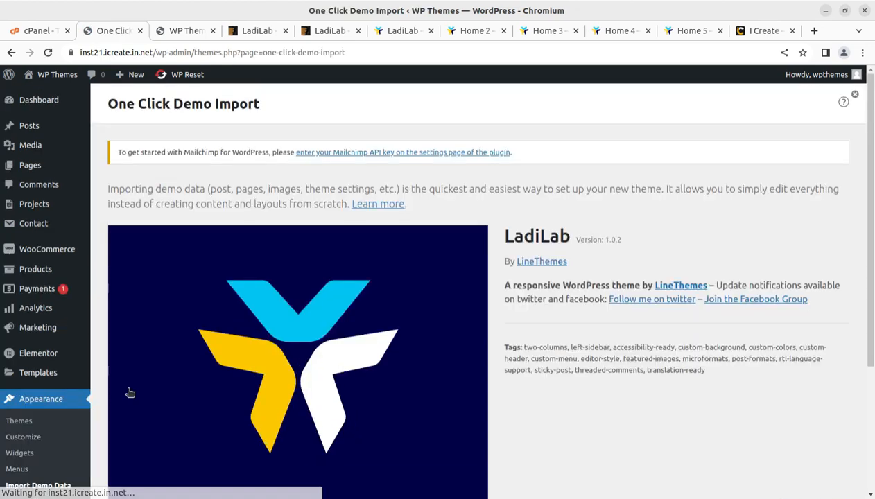
scroll(295, 312, down, 3)
scroll(187, 270, up, 1)
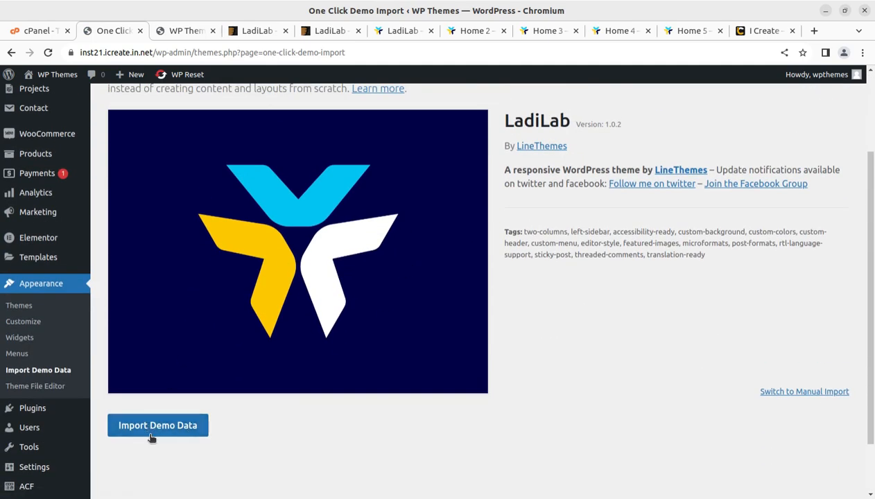
click(151, 432)
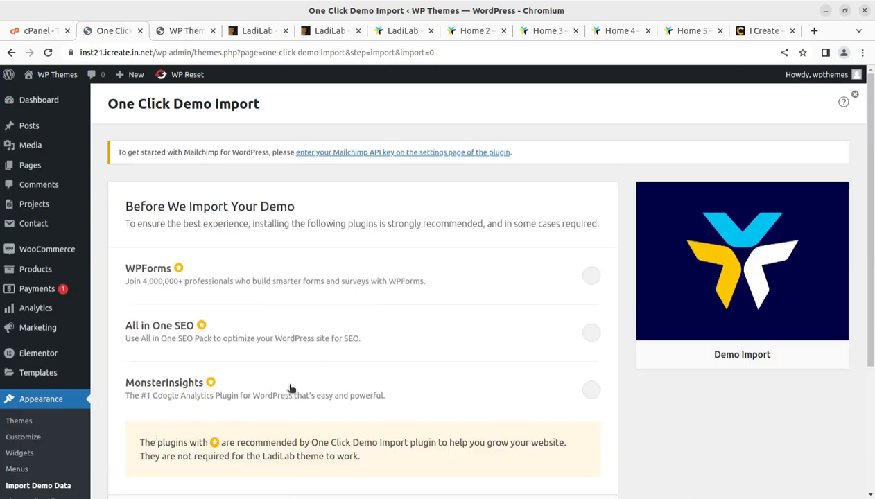
scroll(430, 354, down, 2)
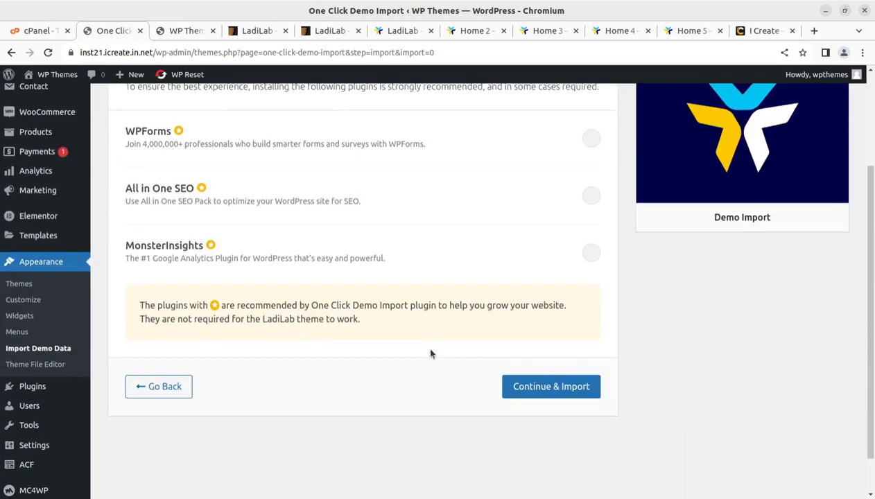
click(541, 389)
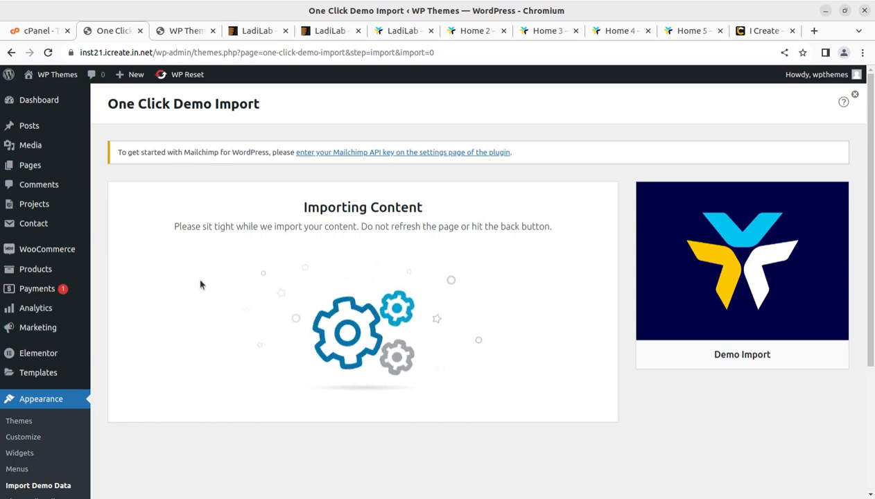
Step: Open the media library in a separate tab and refresh it to monitor the demo import until it finishes
mouse_move(38, 150)
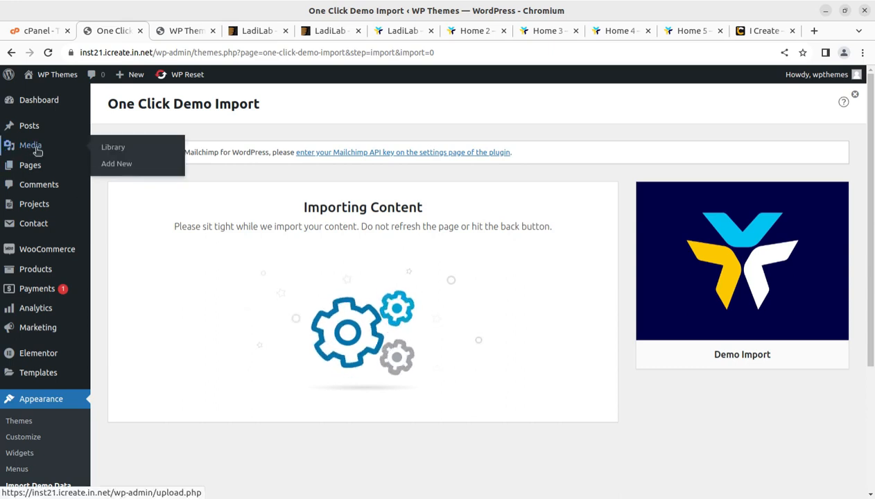
middle_click(105, 149)
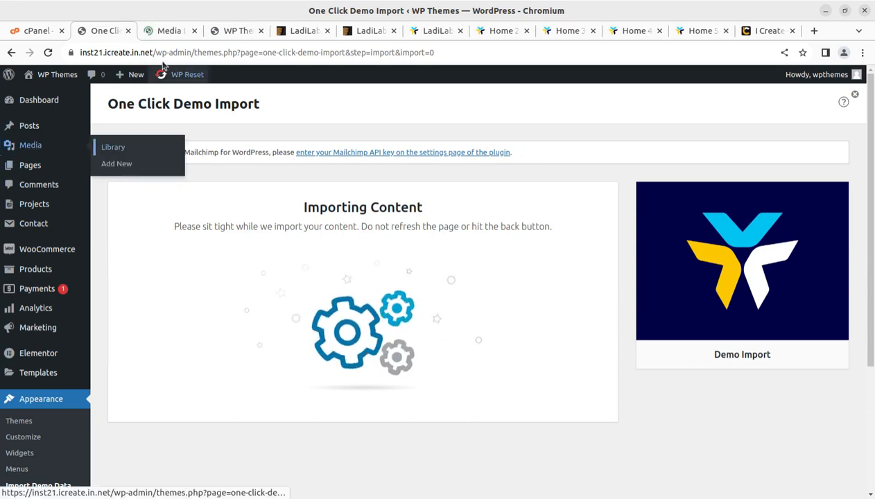
click(161, 33)
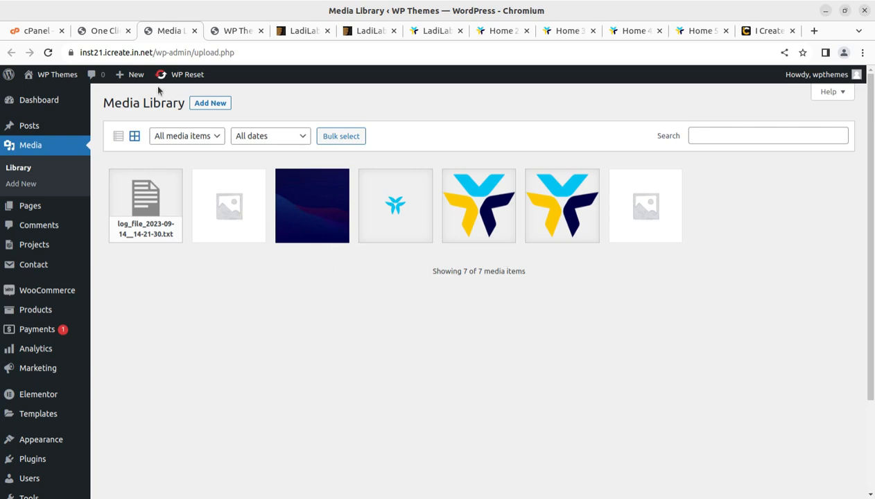
click(49, 52)
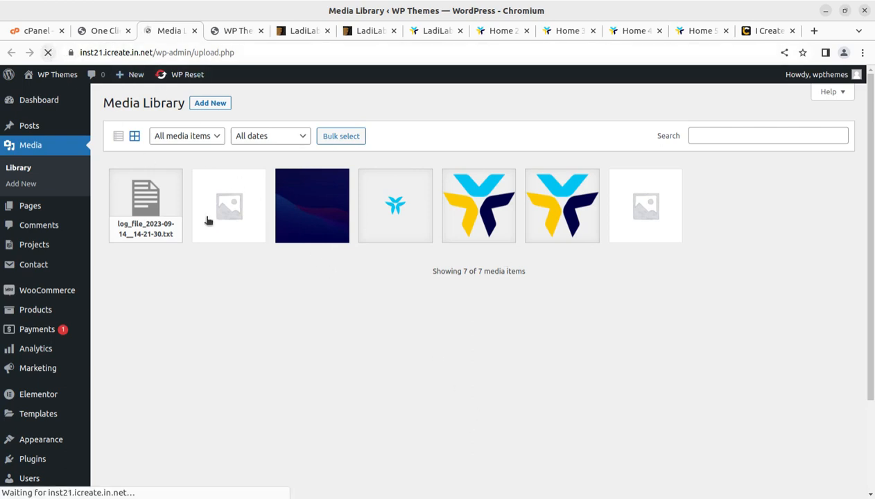
scroll(479, 406, down, 3)
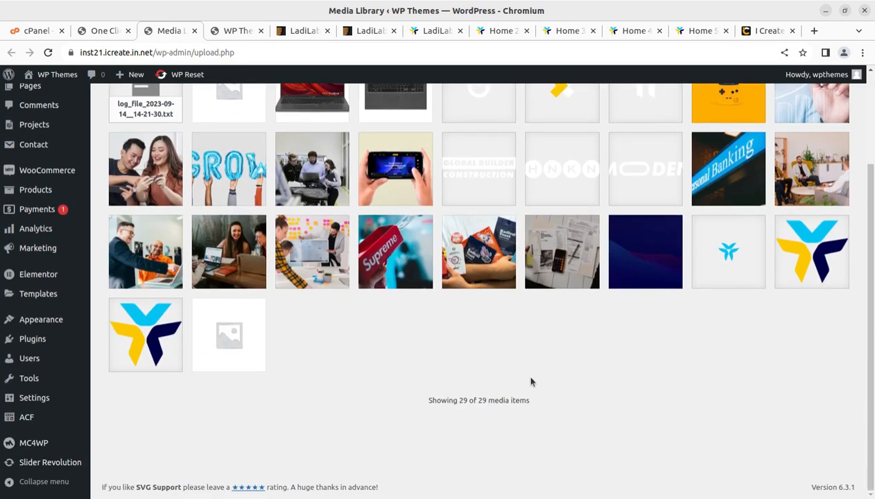
click(106, 30)
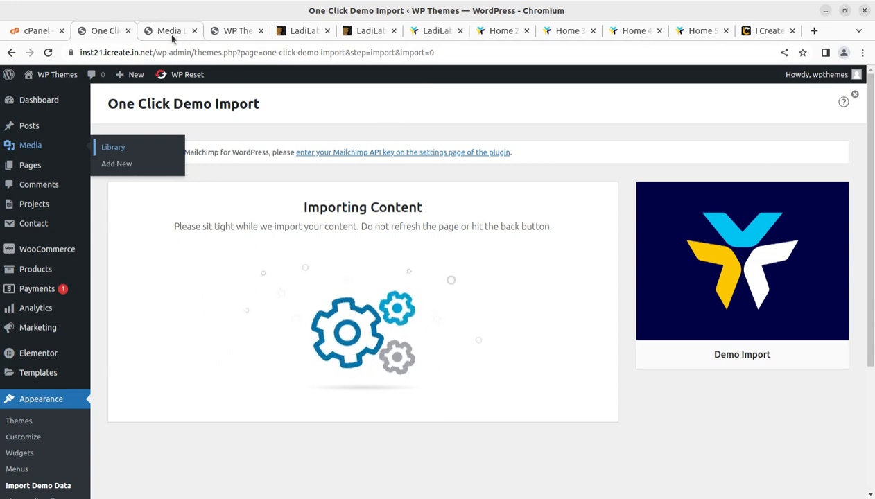
click(172, 36)
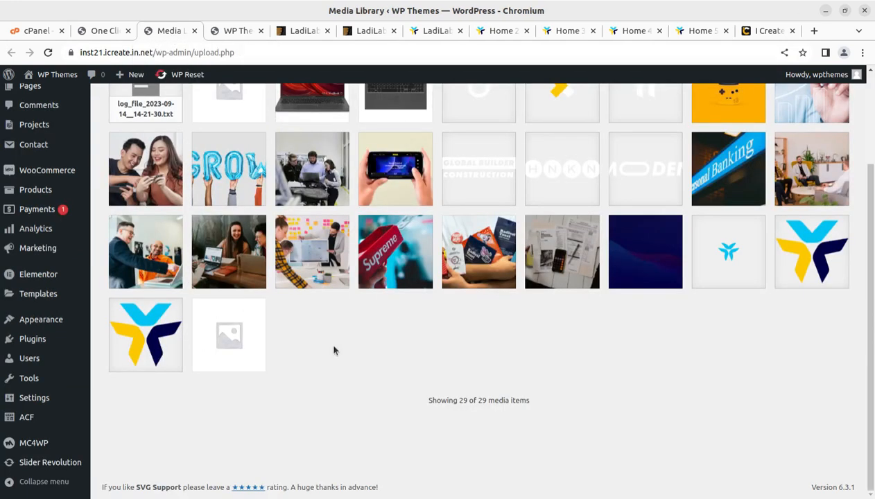
click(105, 33)
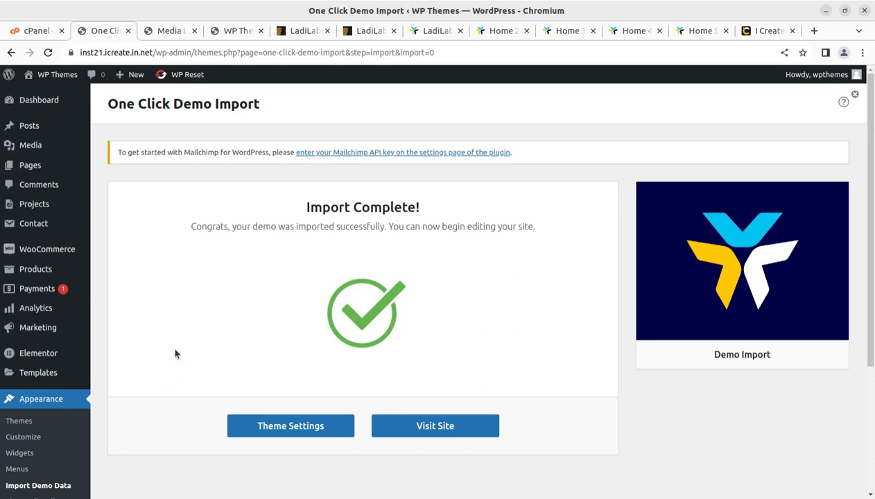
Step: Refresh the media library and examine the images and icons brought in by the demo import
click(164, 32)
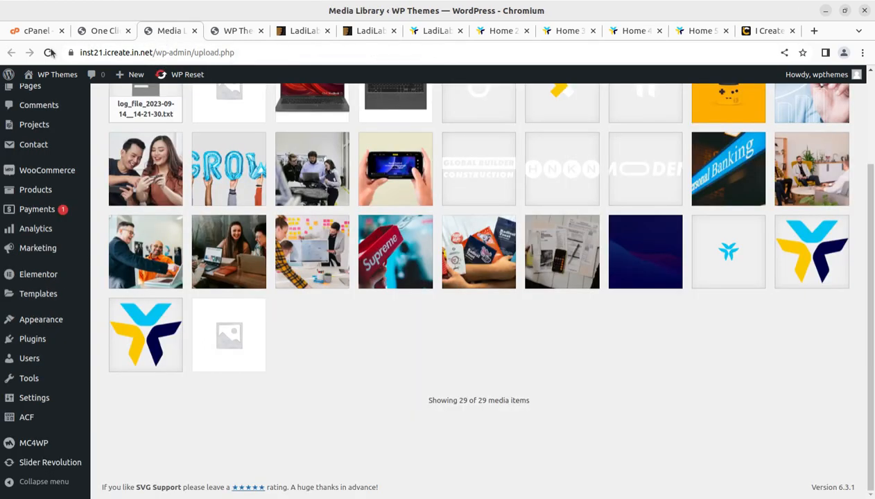
click(48, 53)
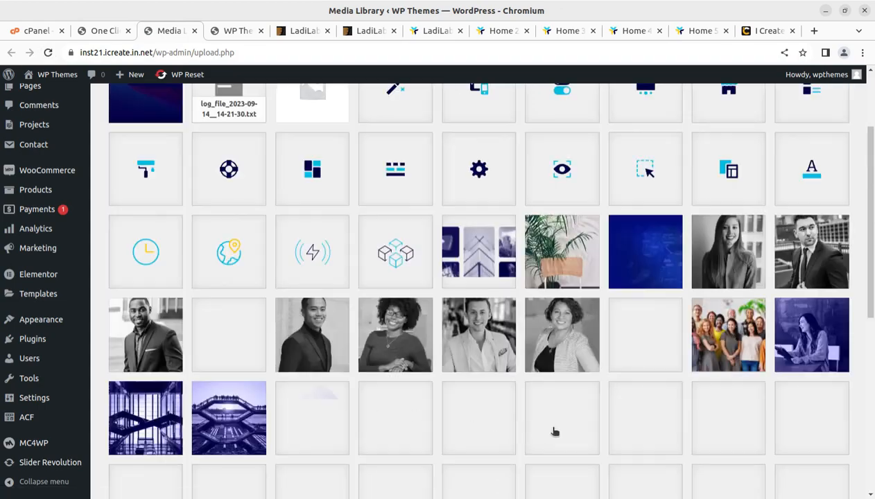
scroll(554, 432, down, 6)
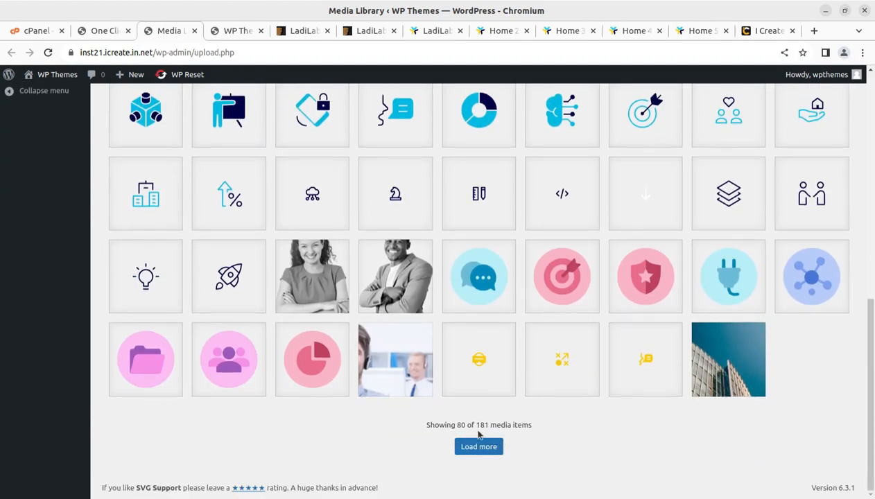
scroll(361, 362, up, 4)
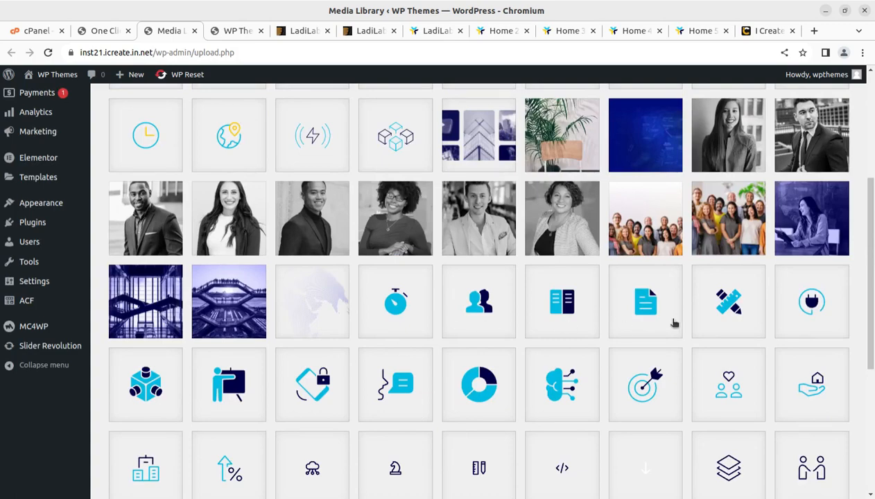
scroll(672, 322, up, 4)
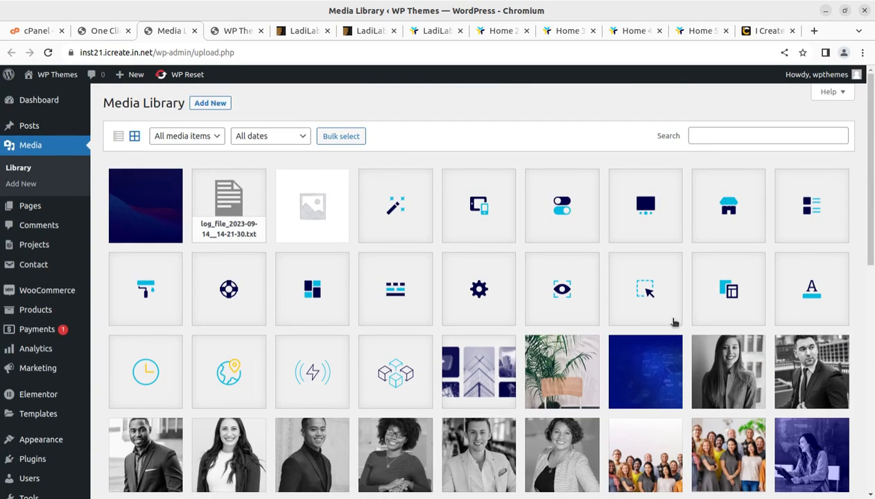
scroll(672, 323, down, 3)
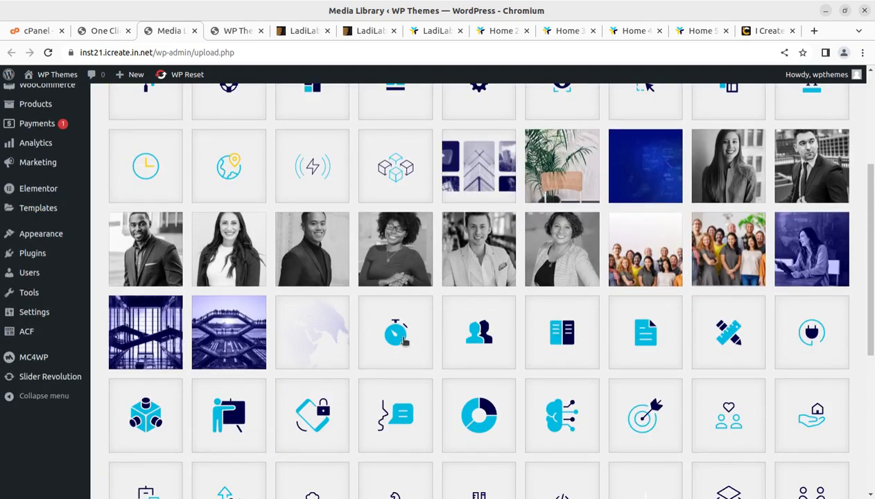
scroll(403, 339, up, 3)
scroll(517, 307, down, 7)
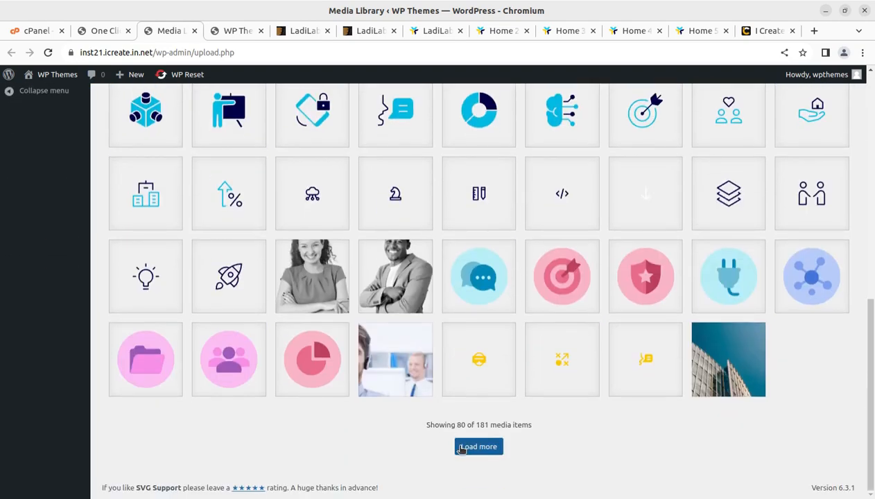
scroll(393, 335, up, 5)
scroll(502, 287, up, 3)
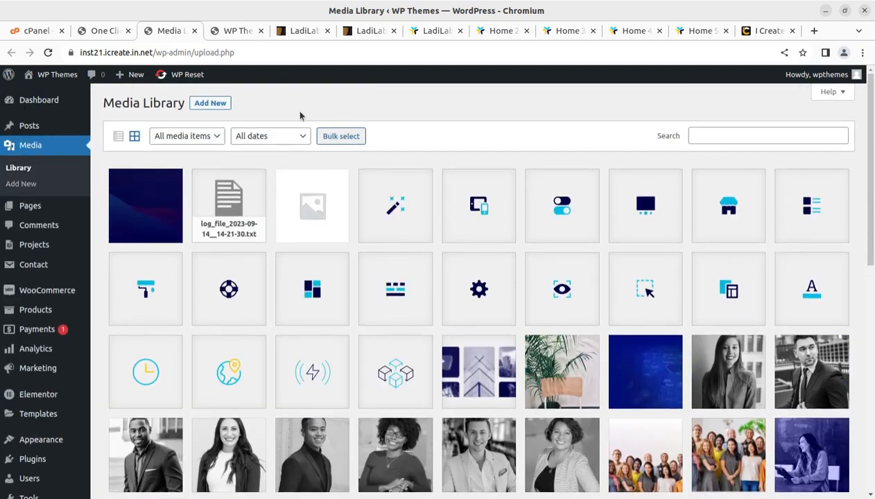
Step: Examine the site's homepage with the imported demo content, from the hero slider down to the footer
click(233, 33)
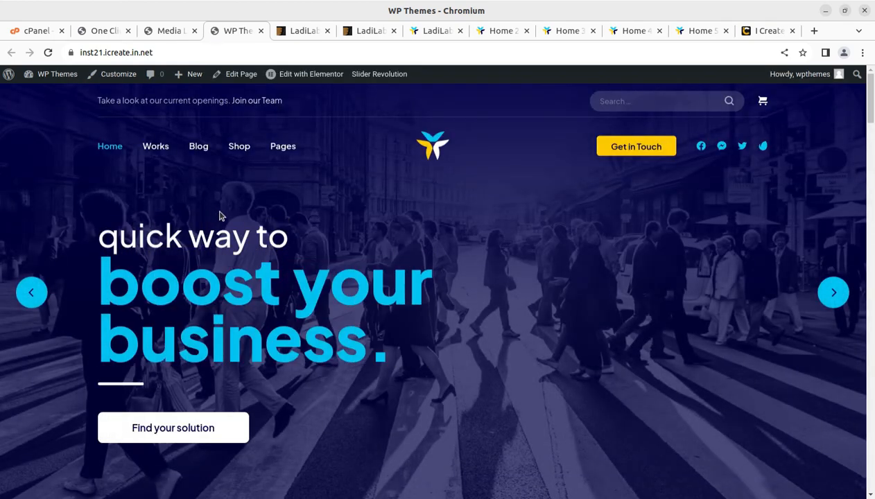
scroll(222, 222, down, 10)
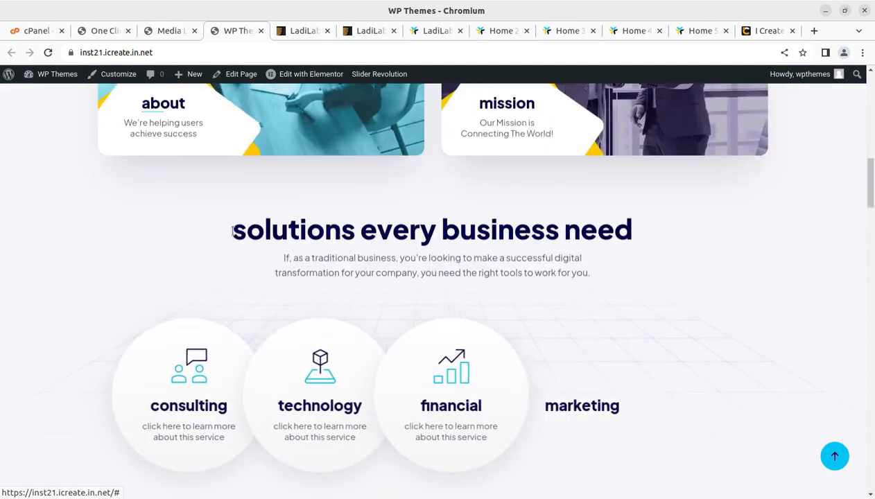
scroll(233, 233, down, 2)
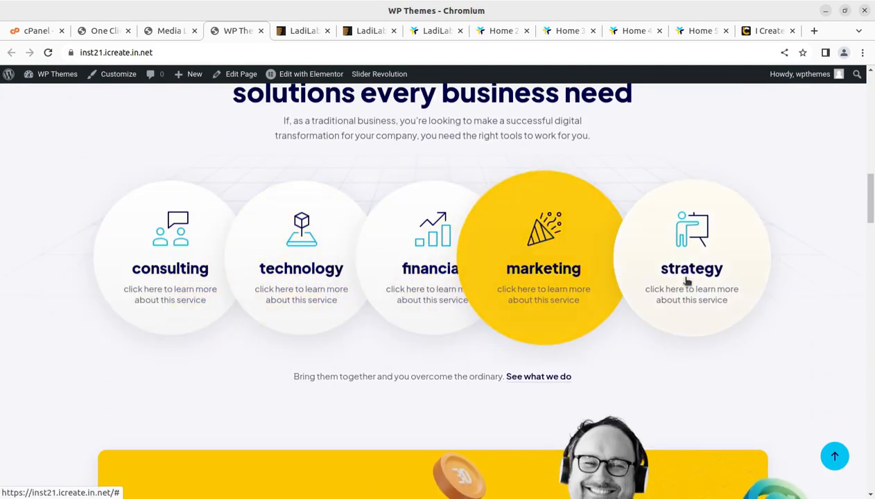
scroll(687, 281, down, 10)
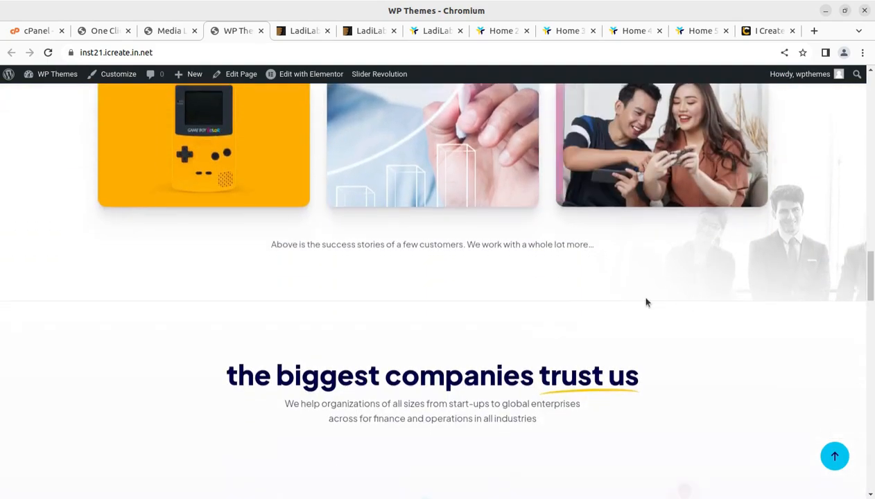
scroll(510, 301, down, 7)
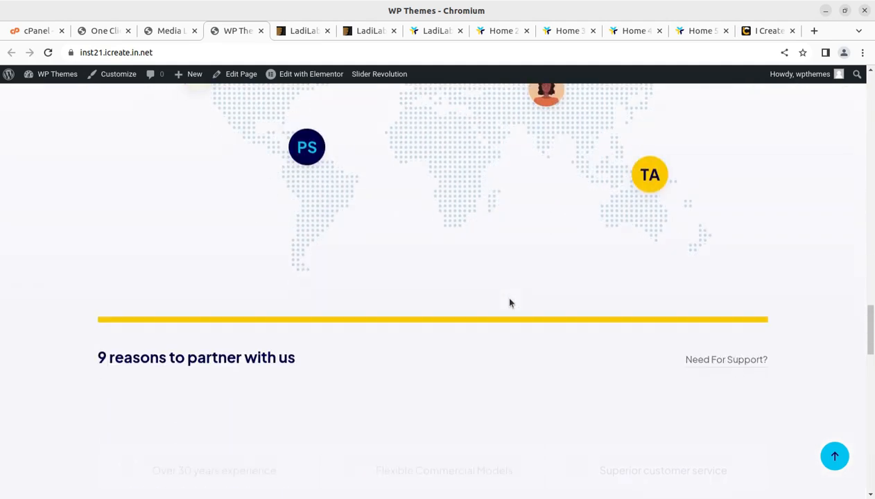
scroll(510, 302, down, 8)
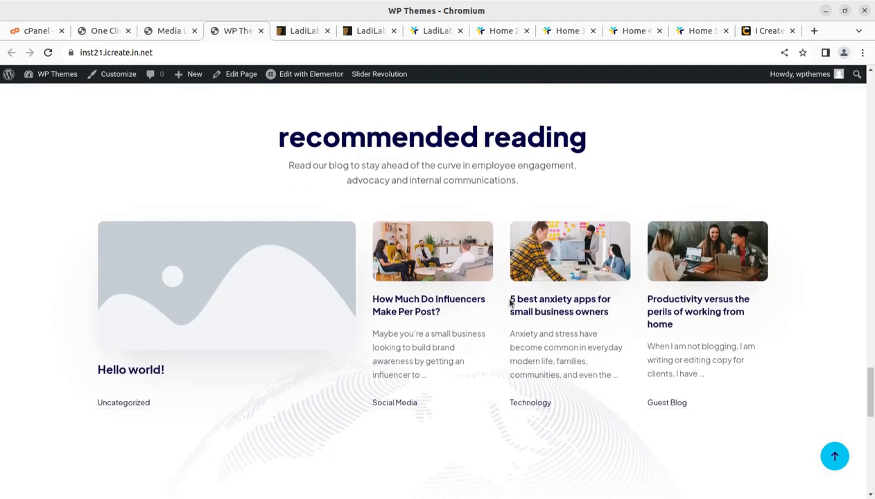
scroll(254, 308, down, 7)
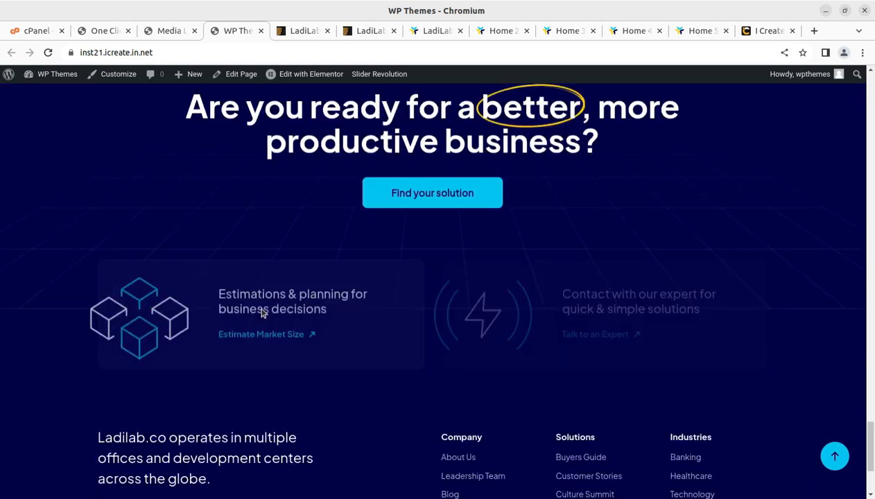
Step: Return up the homepage, open the Home 2 demo page and examine its sections through the customer success stories
scroll(262, 314, down, 2)
scroll(262, 313, up, 20)
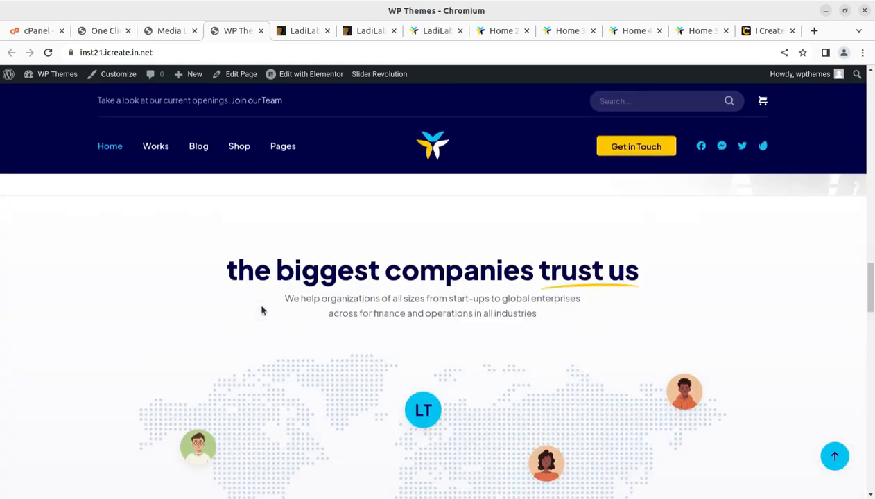
mouse_move(104, 147)
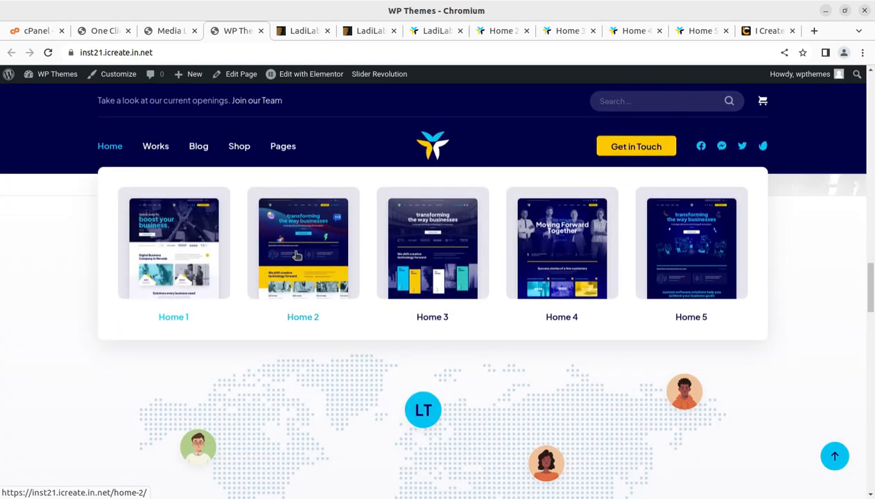
click(303, 255)
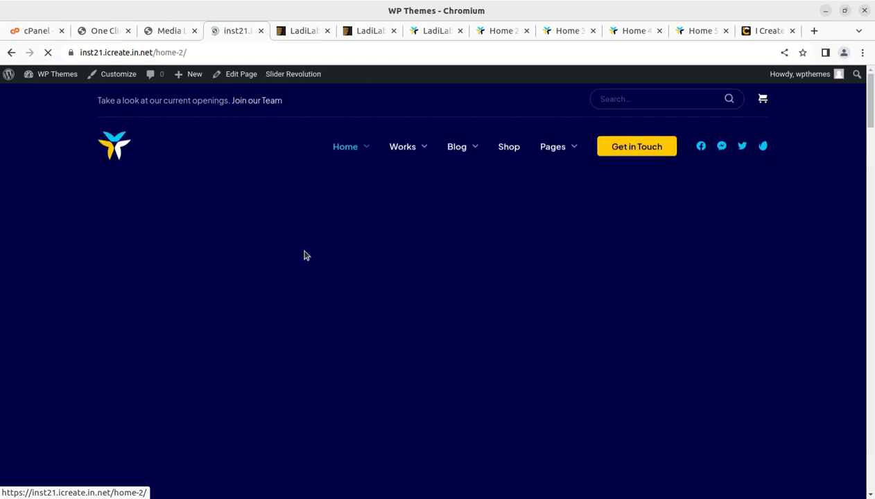
scroll(303, 255, down, 10)
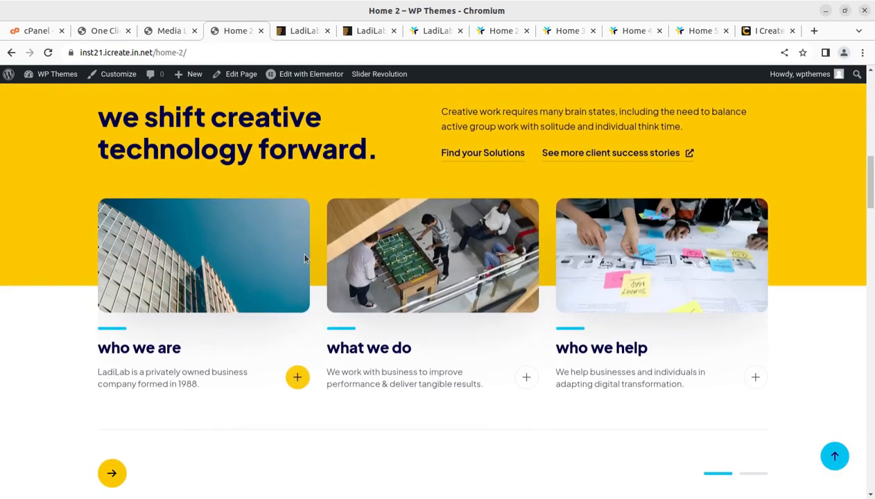
scroll(304, 255, down, 10)
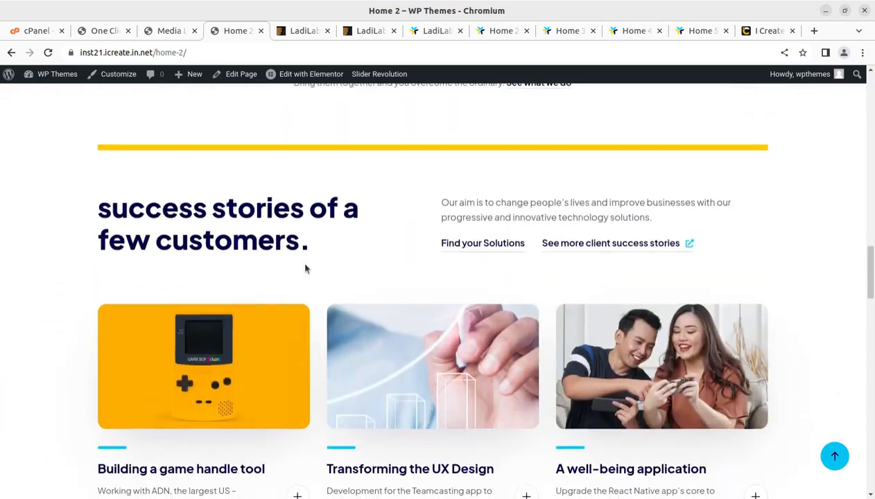
scroll(260, 129, up, 5)
scroll(136, 148, up, 8)
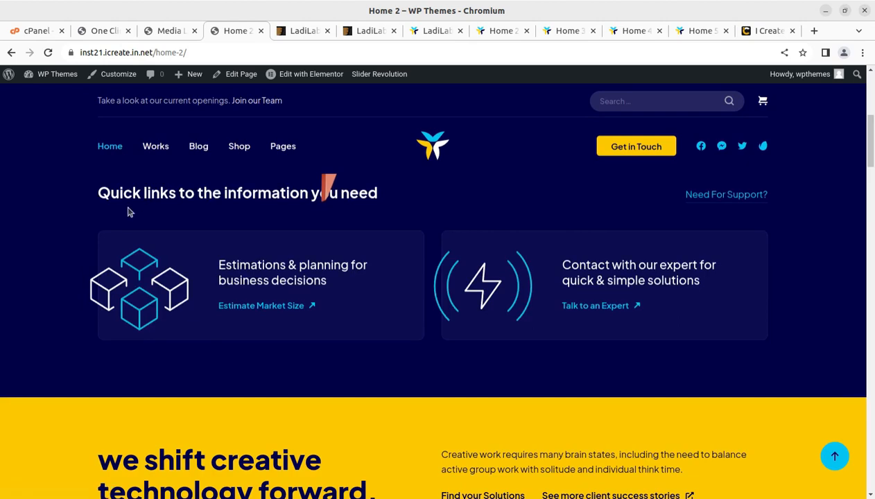
Step: Open the Home 3 demo page and examine its hero banner, coloured feature cards and solutions section
mouse_move(111, 143)
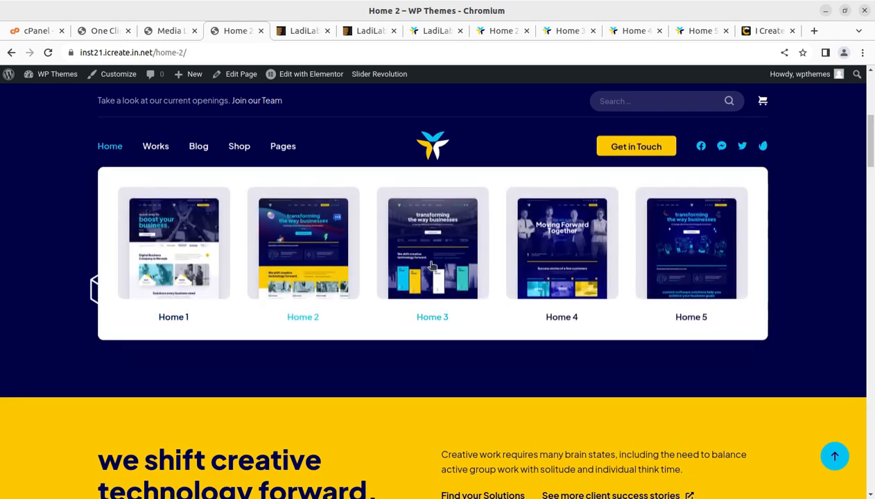
click(432, 265)
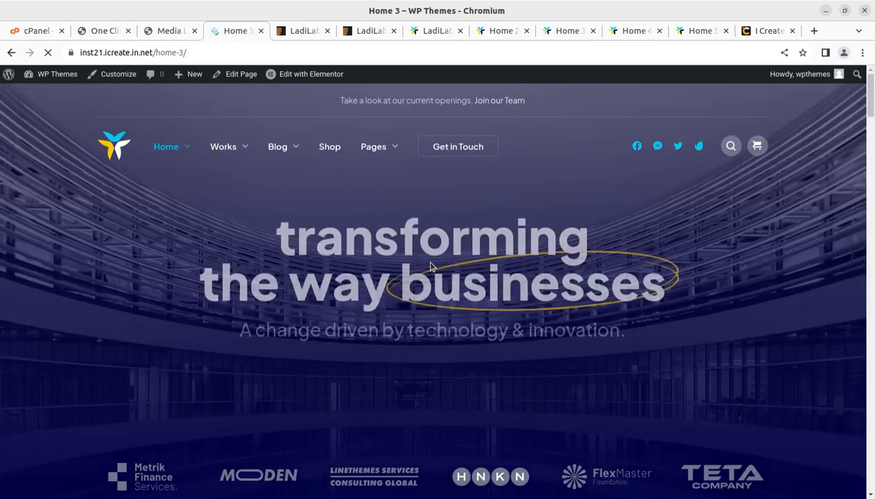
scroll(431, 267, down, 8)
scroll(430, 270, down, 5)
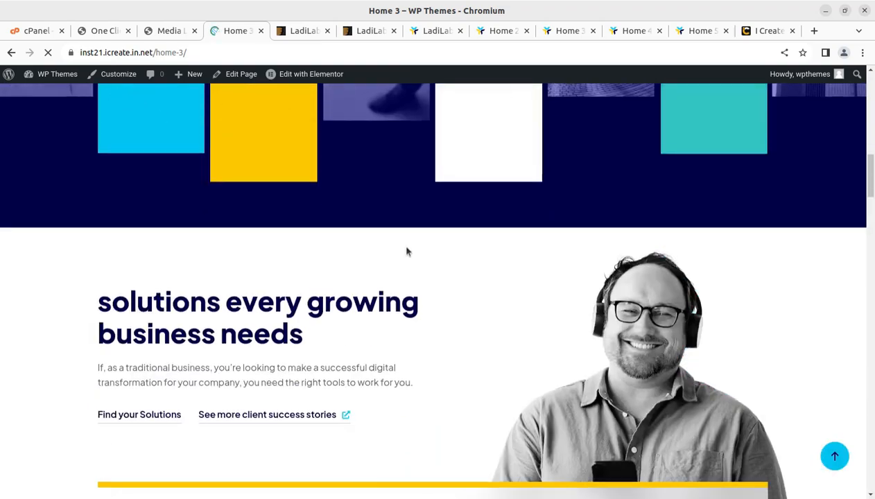
scroll(406, 250, up, 6)
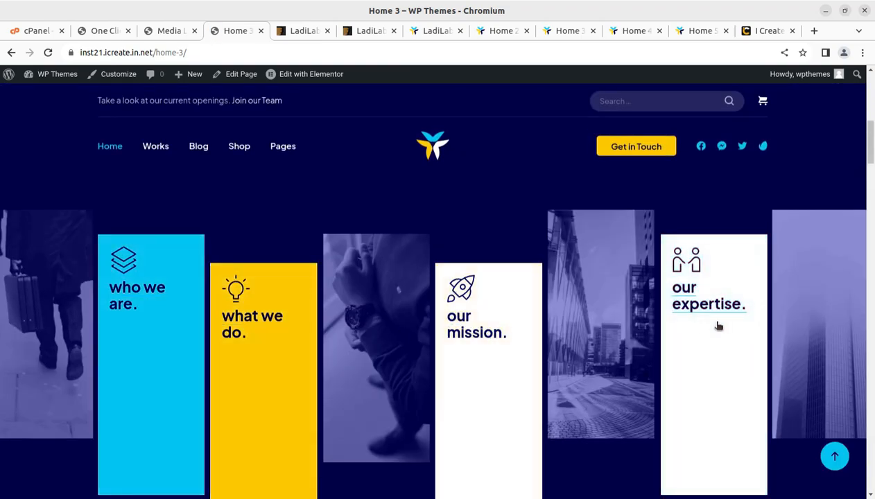
scroll(720, 326, down, 5)
scroll(720, 326, up, 3)
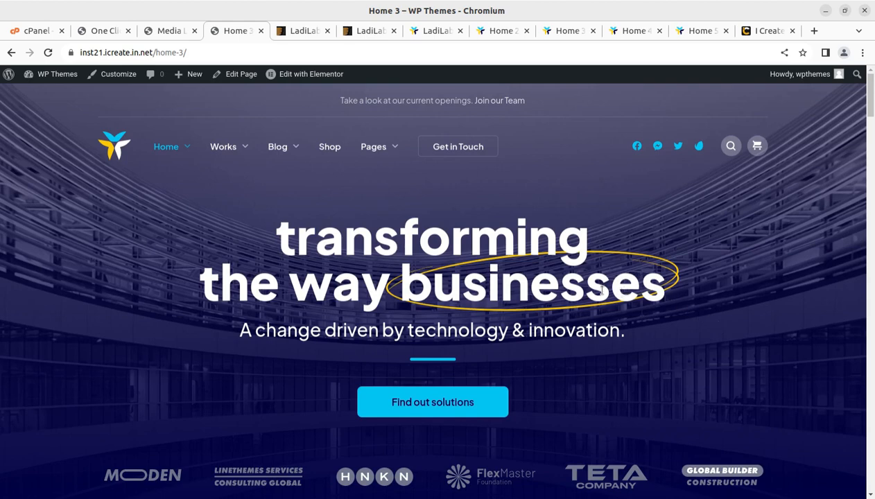
Step: Open the Works Style I page and filter its projects by Development, Technology, Case Study and Consulting in turn
mouse_move(222, 147)
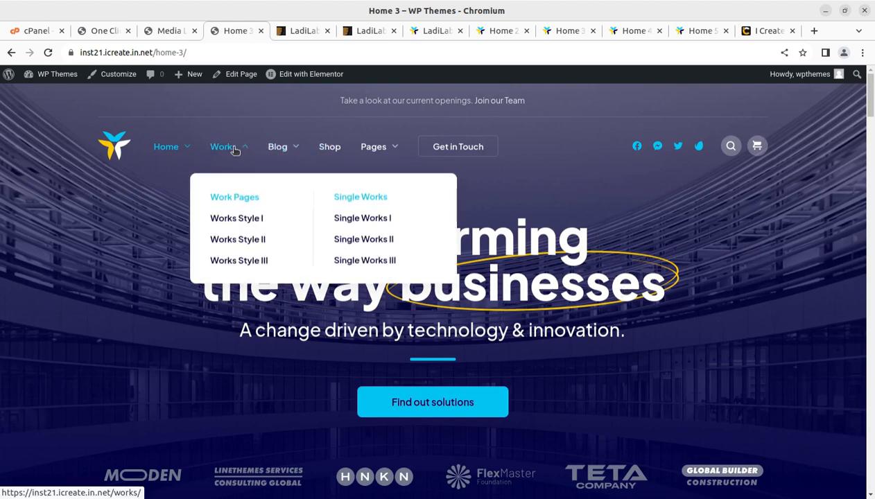
click(252, 221)
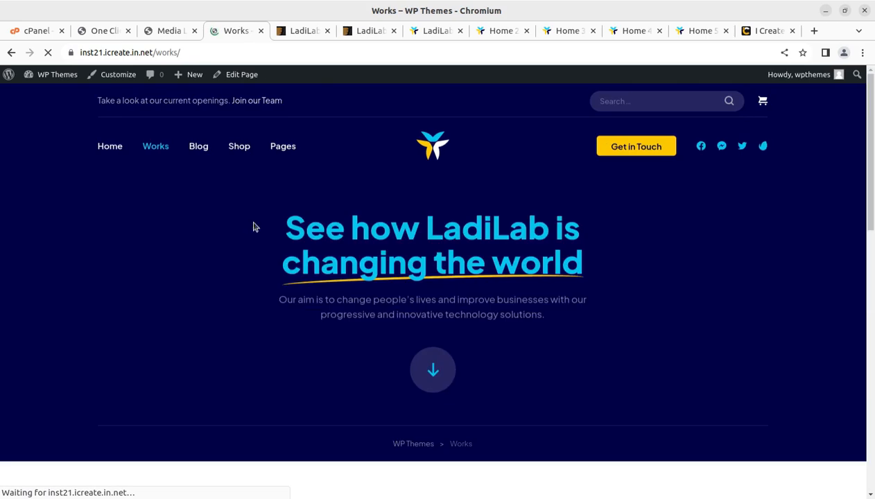
scroll(492, 300, down, 3)
scroll(491, 300, down, 4)
scroll(491, 300, down, 2)
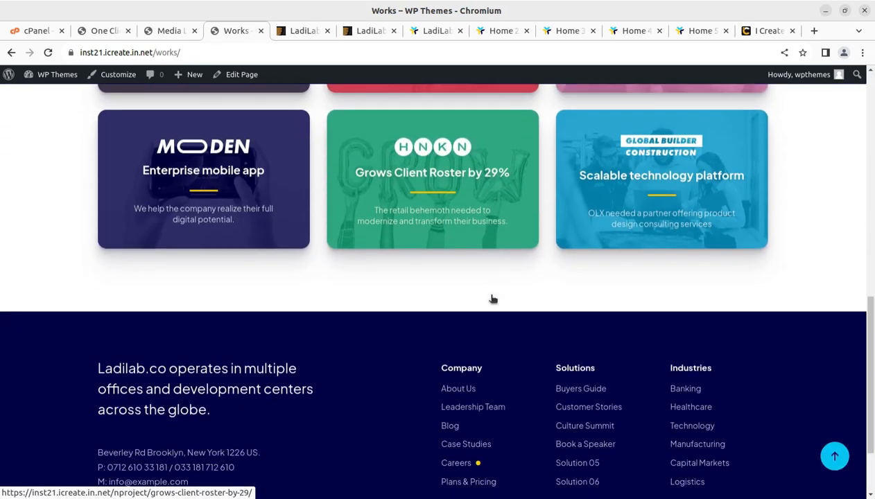
scroll(451, 299, up, 5)
click(333, 255)
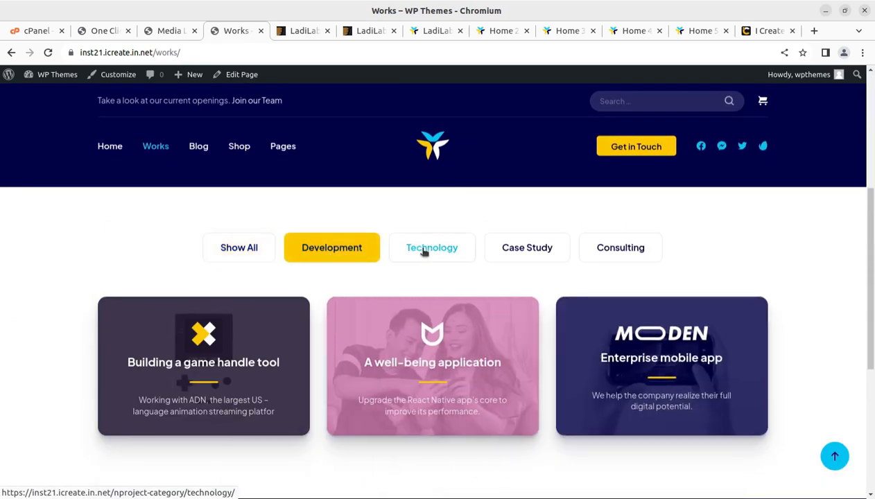
click(425, 250)
click(522, 252)
click(596, 248)
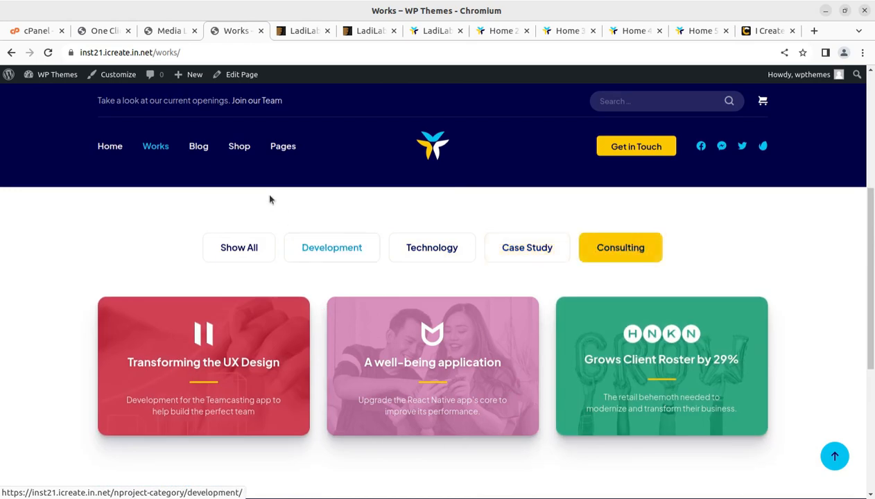
Step: Open the Shop page and check its content down to the footer
click(236, 151)
scroll(397, 324, down, 10)
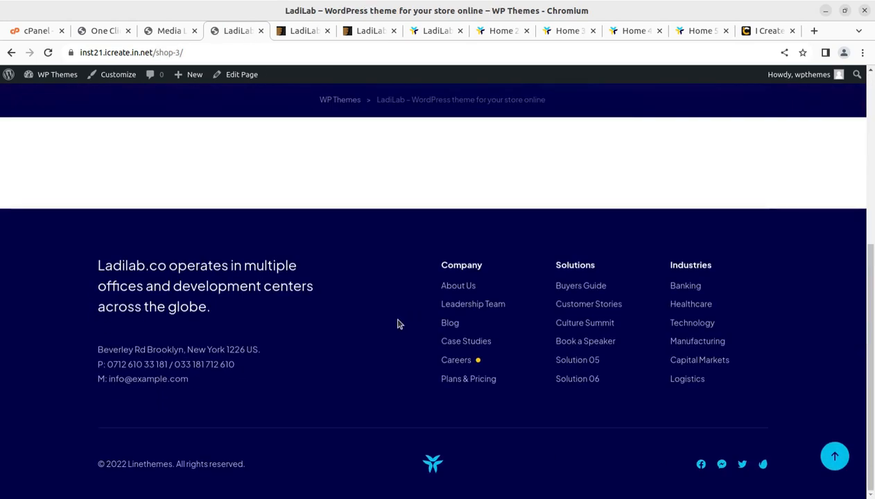
scroll(353, 277, up, 5)
Step: Open the About Us 1 page and examine its heading, introduction and images
click(285, 148)
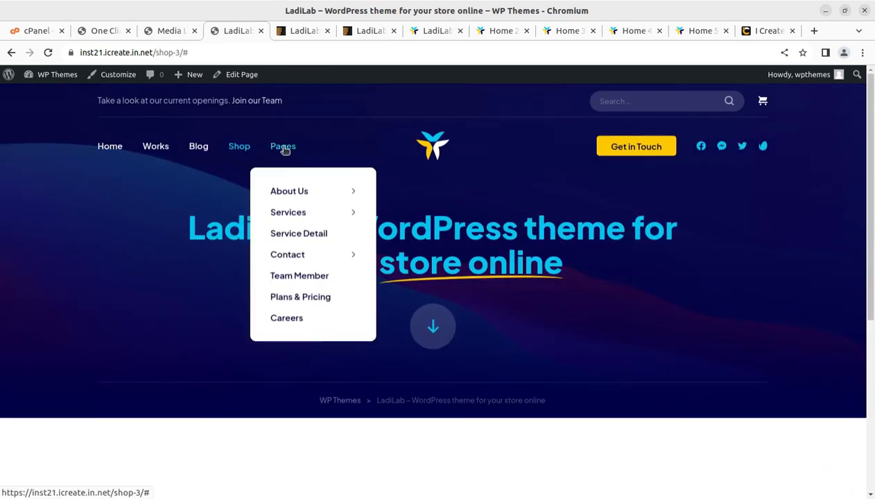
mouse_move(287, 192)
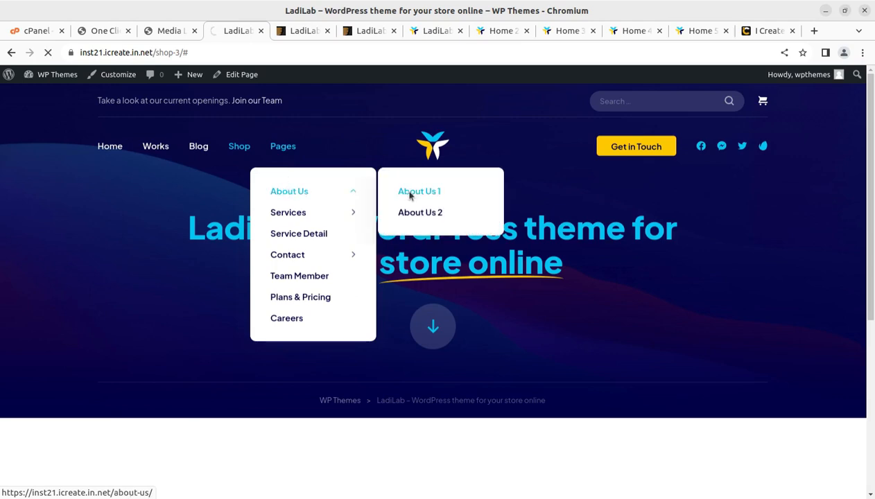
scroll(280, 317, down, 6)
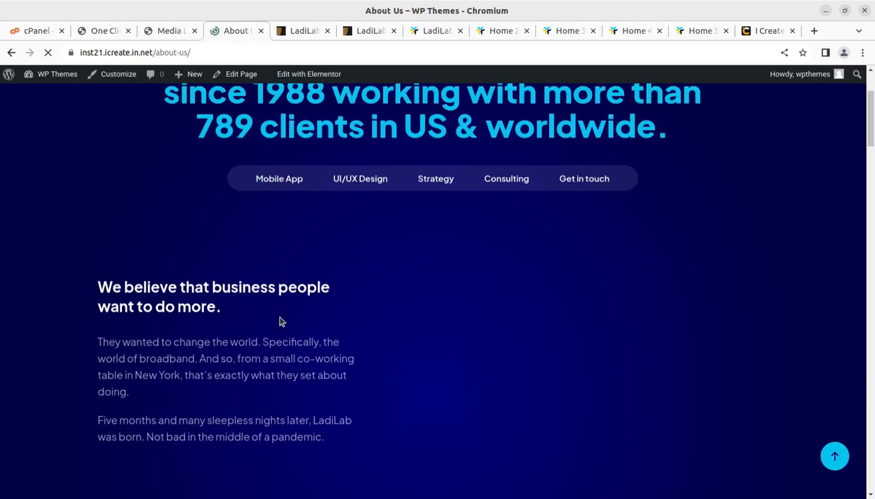
scroll(279, 321, down, 3)
scroll(280, 316, up, 9)
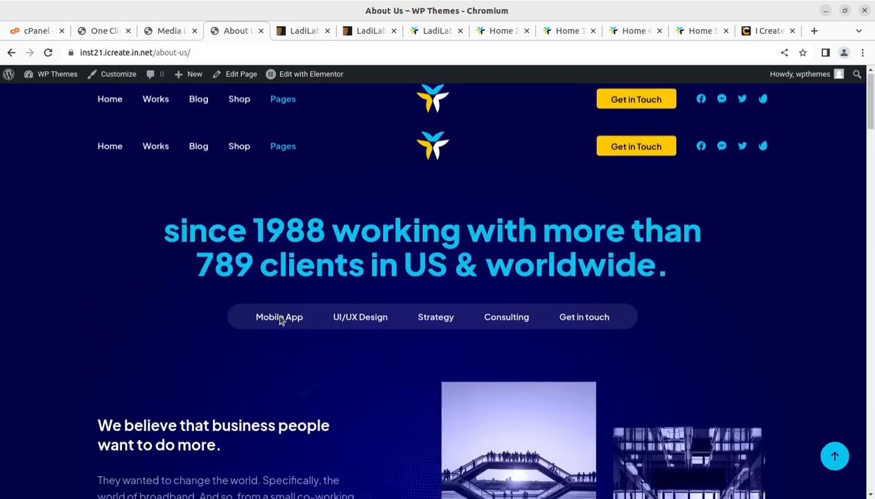
Step: Close the media library's browser tab and return to the One Click Demo Import page
click(173, 38)
click(195, 31)
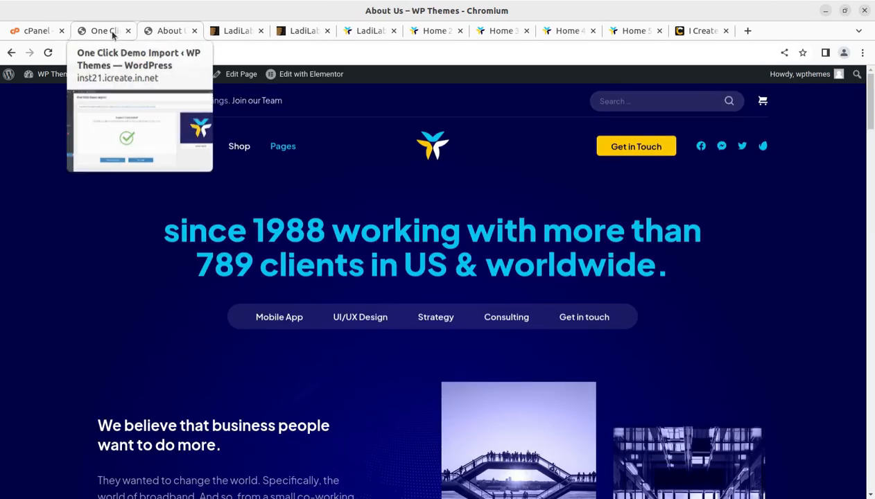
click(108, 33)
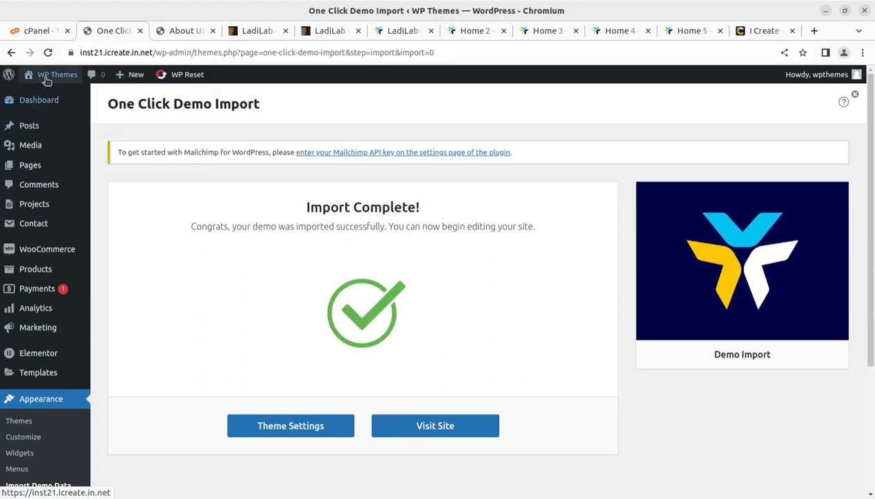
mouse_move(40, 77)
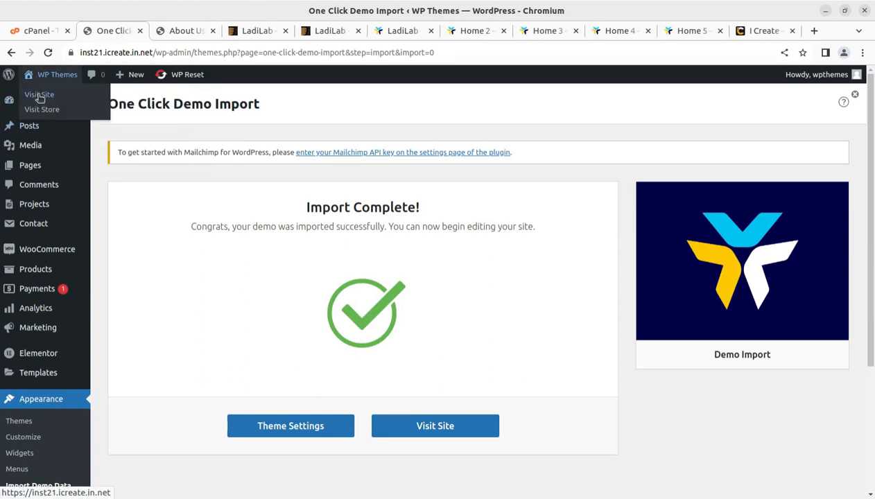
Step: Go back to the site, open the Home 1 page and examine its services, featured work and partner reasons
click(186, 31)
mouse_move(109, 146)
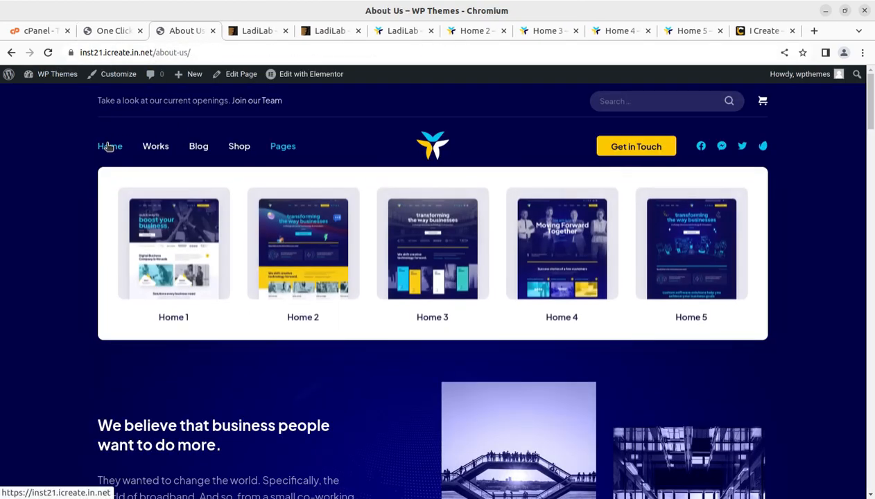
click(151, 243)
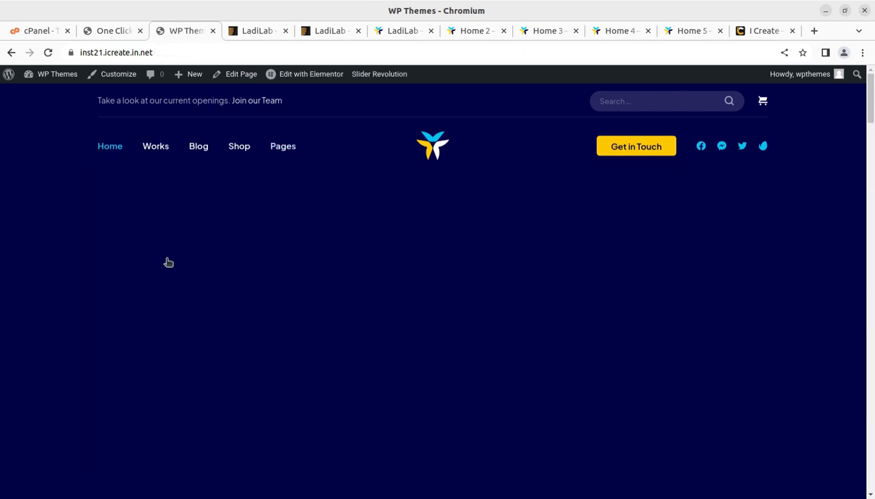
scroll(364, 292, down, 13)
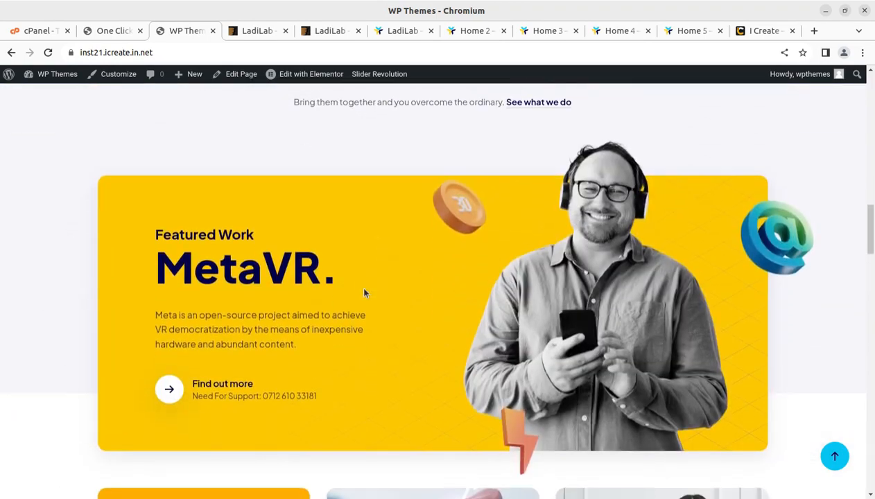
scroll(340, 228, up, 4)
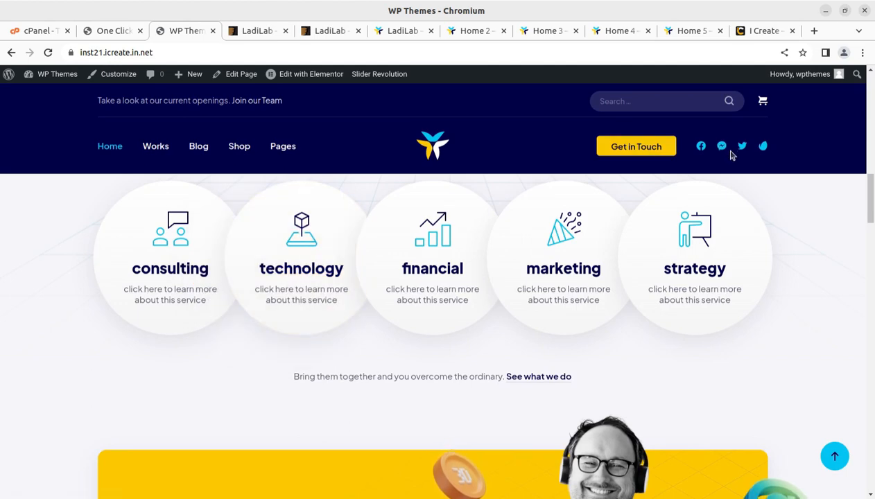
scroll(290, 281, down, 5)
scroll(373, 342, down, 13)
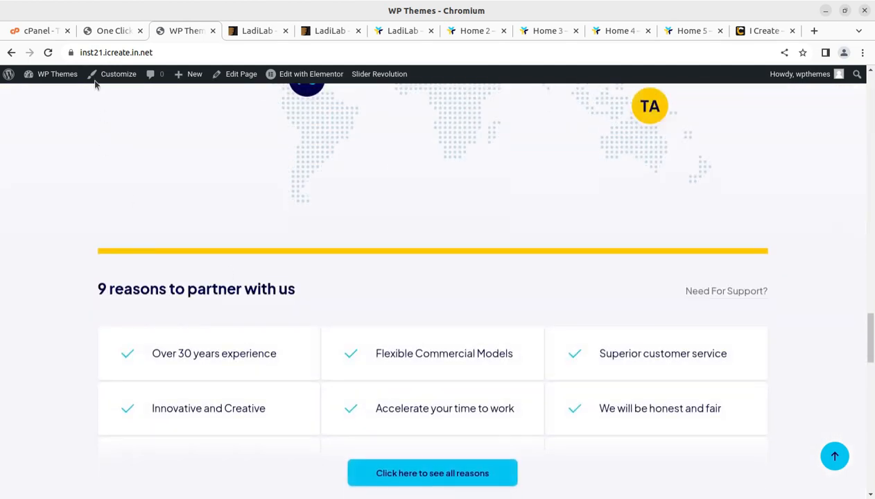
Step: Return to the WordPress admin dashboard and open the list of all projects
click(115, 32)
click(35, 108)
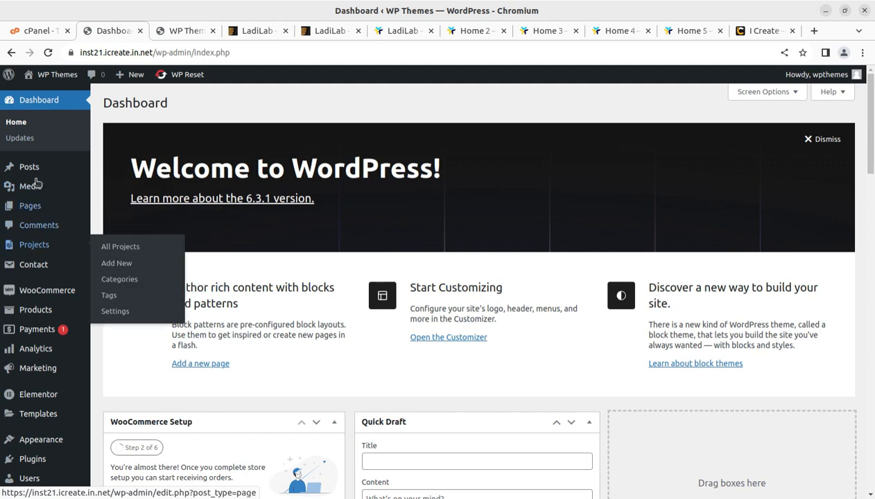
mouse_move(39, 193)
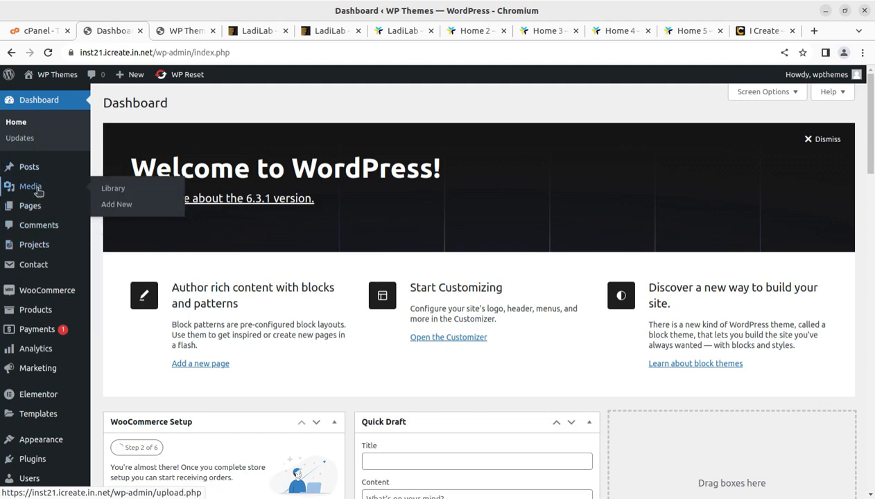
mouse_move(32, 252)
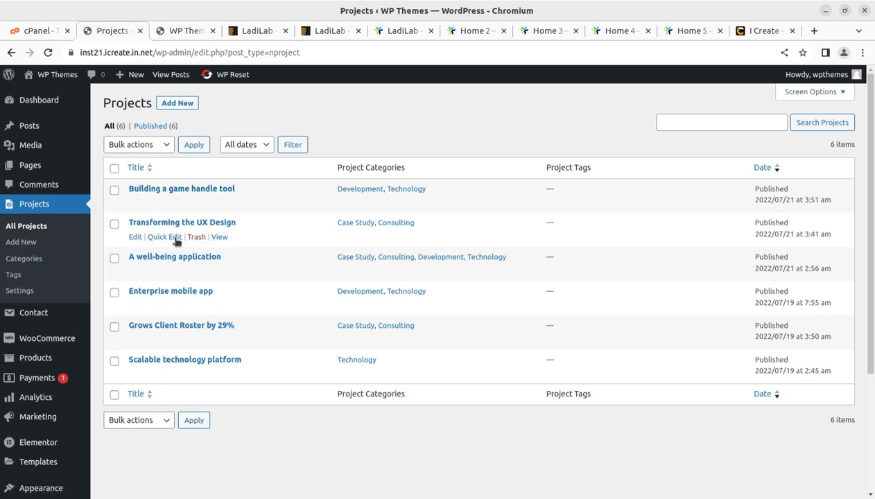
Step: Open the "Transforming the UX Design" project for editing and look through its content
click(136, 238)
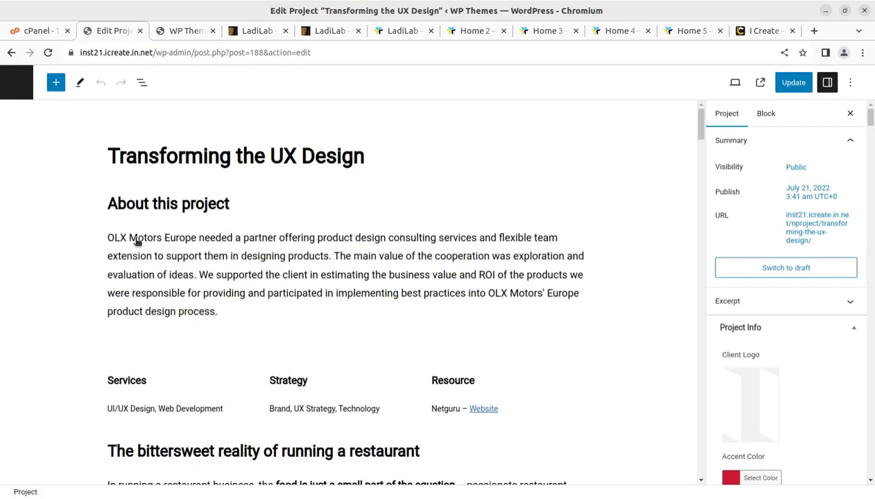
scroll(357, 298, down, 5)
scroll(356, 299, down, 3)
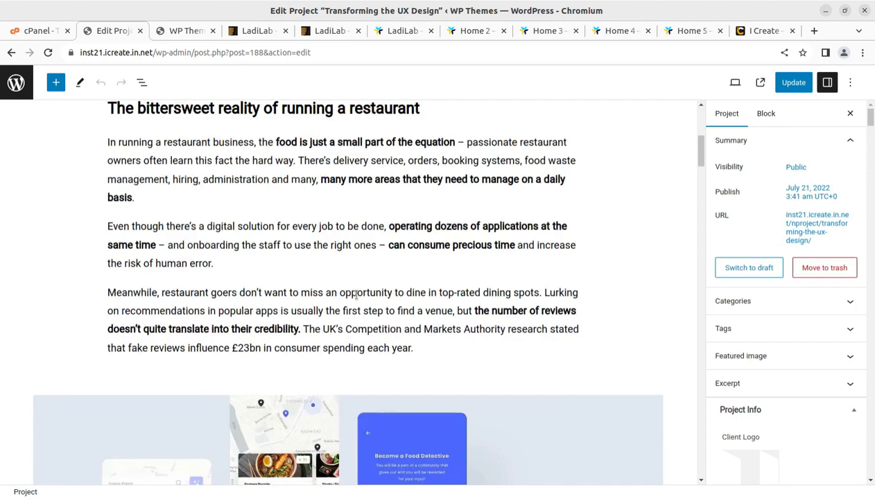
scroll(195, 282, down, 4)
scroll(368, 297, down, 6)
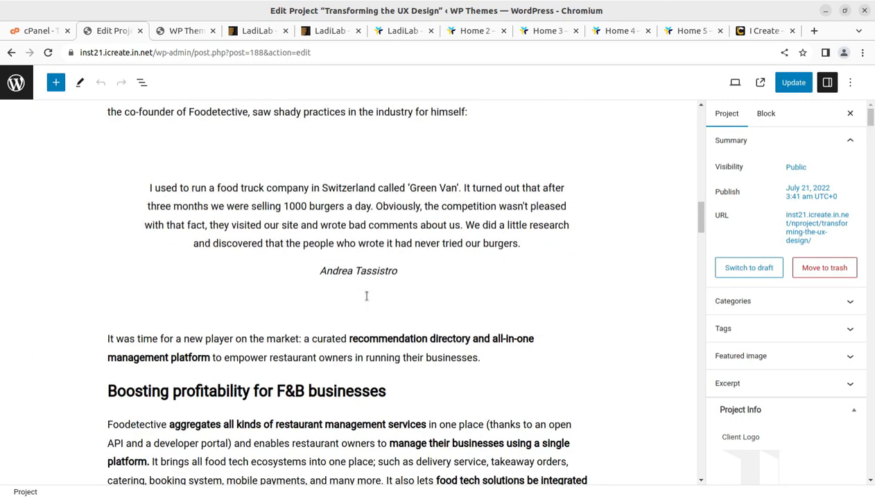
Step: Leave the project editor, open the list of all store products and look through its items
scroll(368, 297, up, 10)
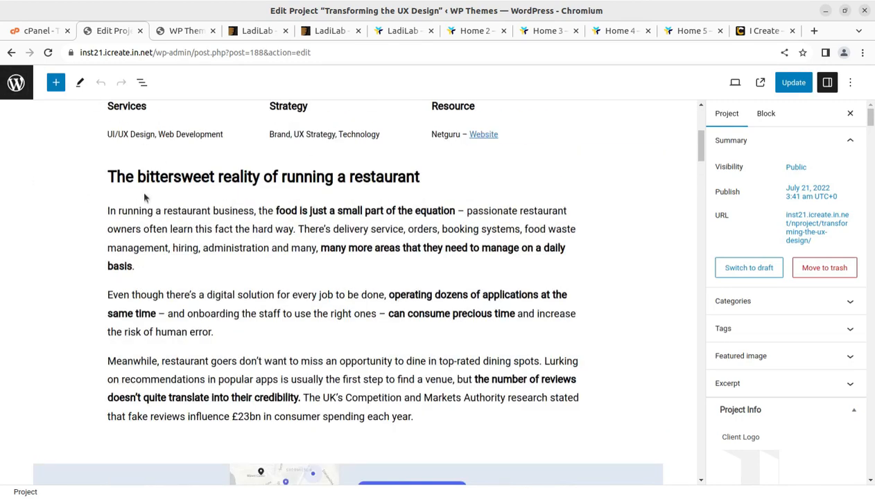
click(129, 211)
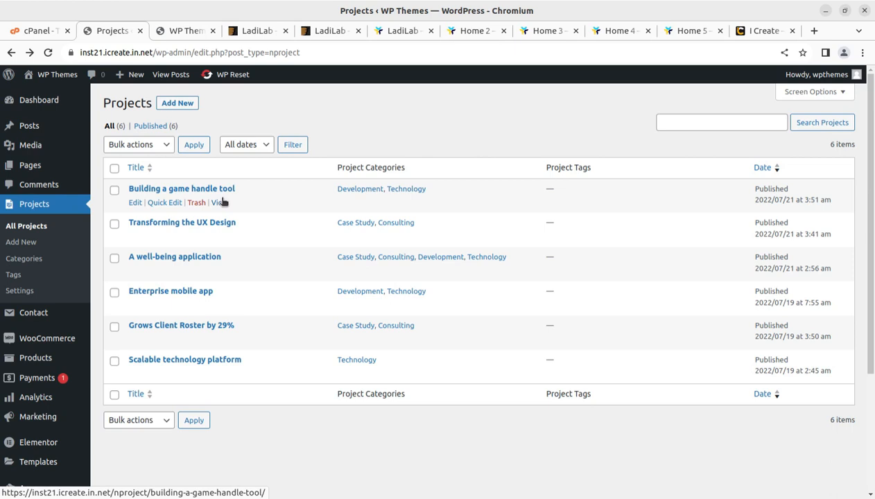
mouse_move(86, 343)
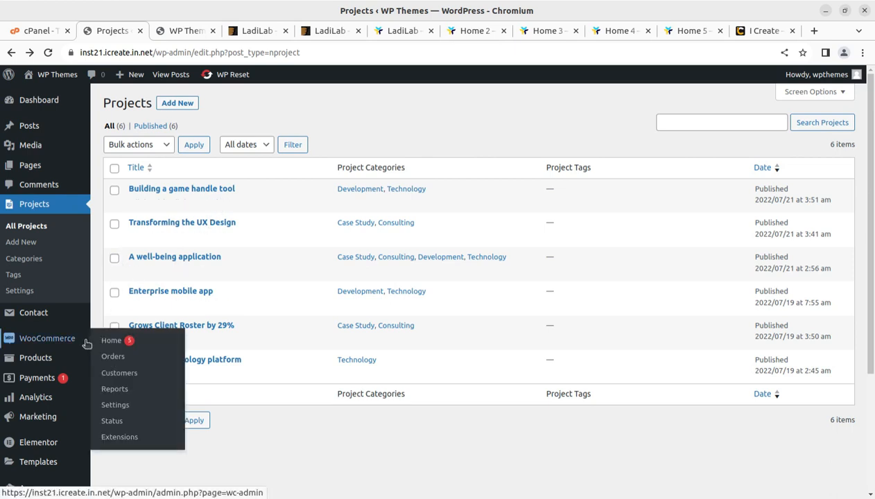
mouse_move(44, 366)
click(107, 364)
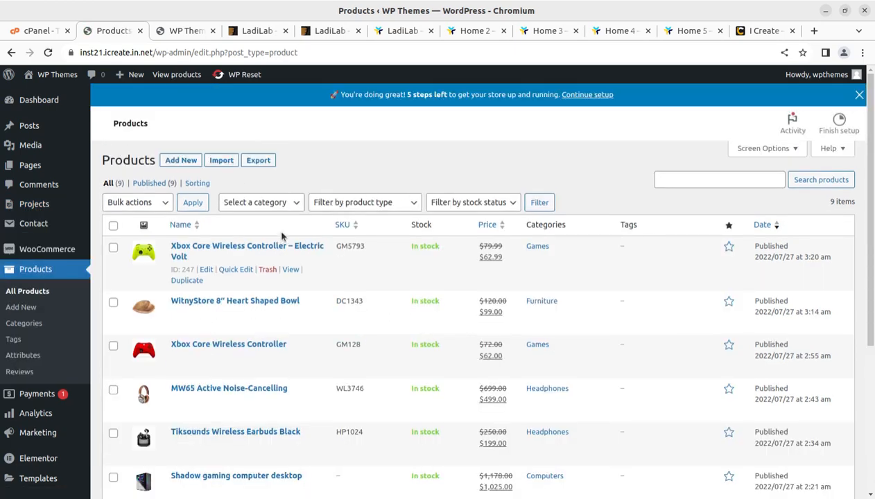
scroll(282, 237, down, 5)
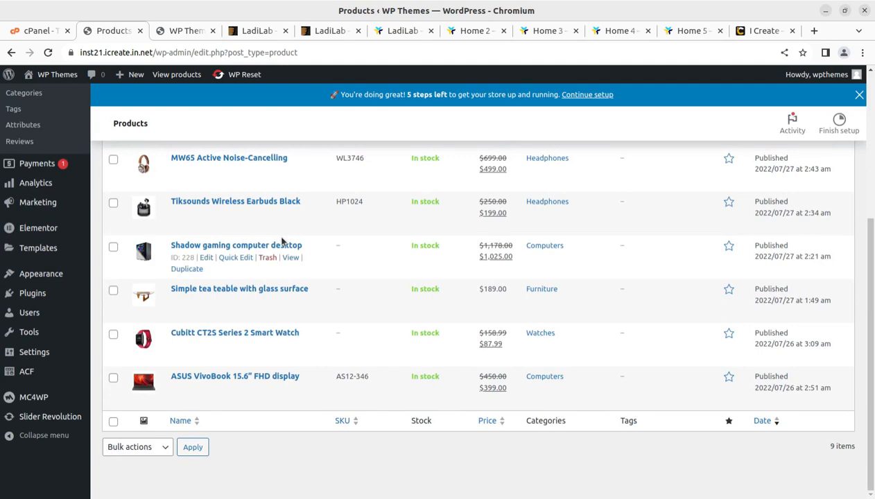
scroll(281, 241, up, 5)
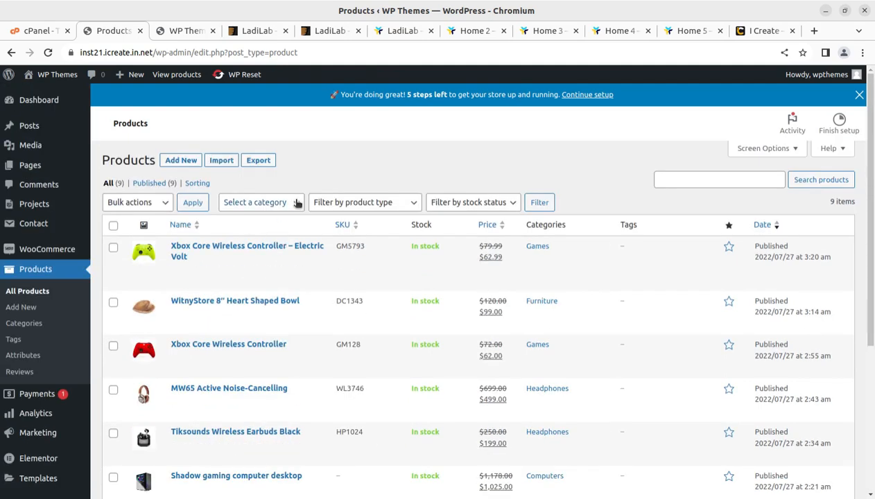
Step: Open the Slider Revolution overview, dismiss its welcome dialog and look over the existing slider modules
mouse_move(244, 264)
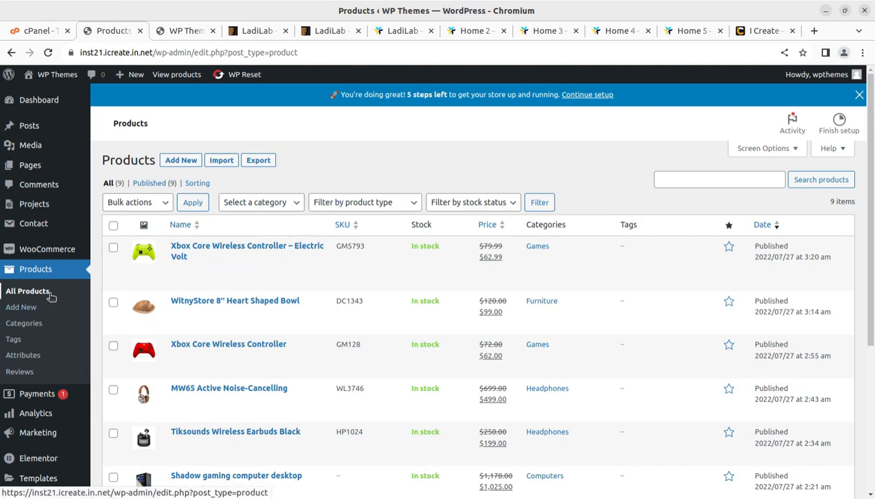
mouse_move(44, 209)
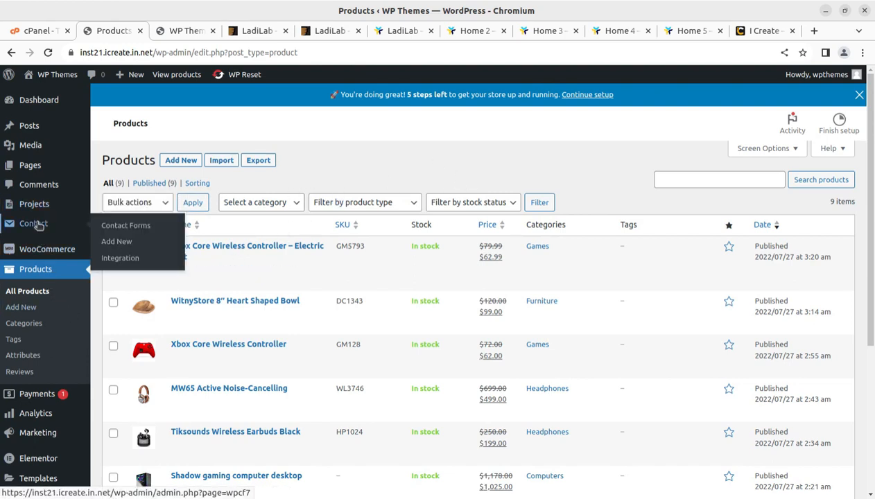
scroll(33, 226, down, 3)
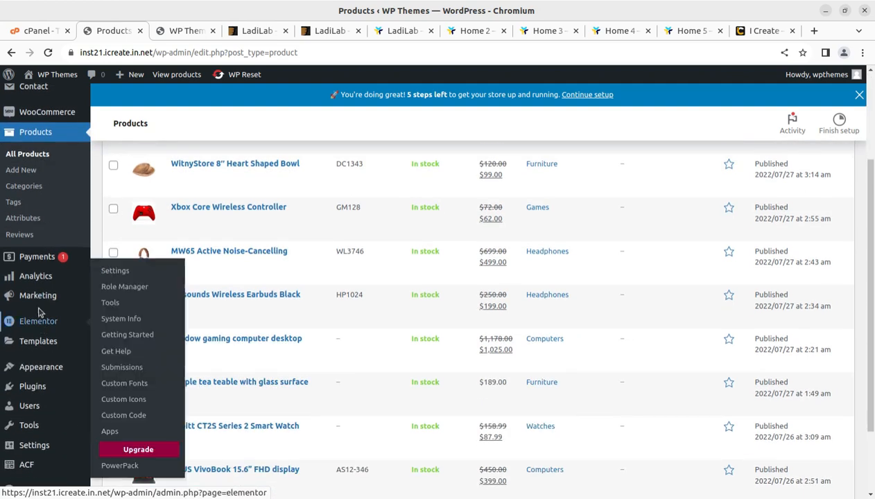
scroll(39, 341, down, 2)
mouse_move(28, 378)
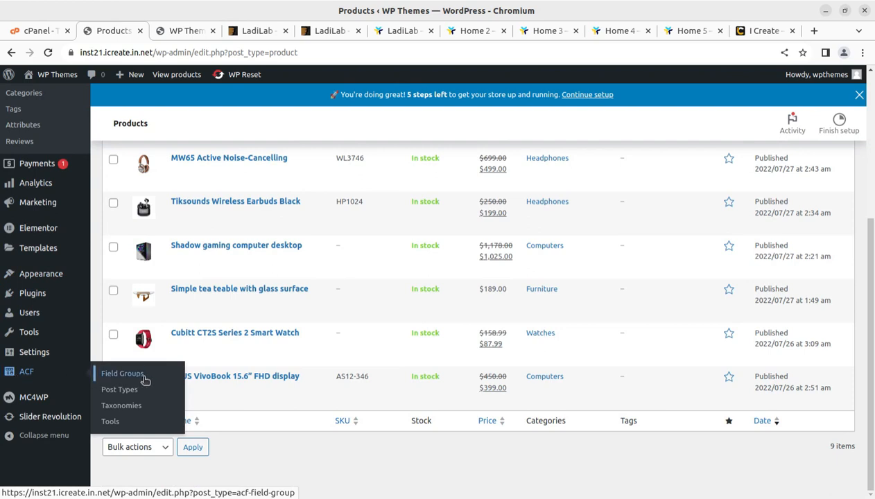
click(53, 421)
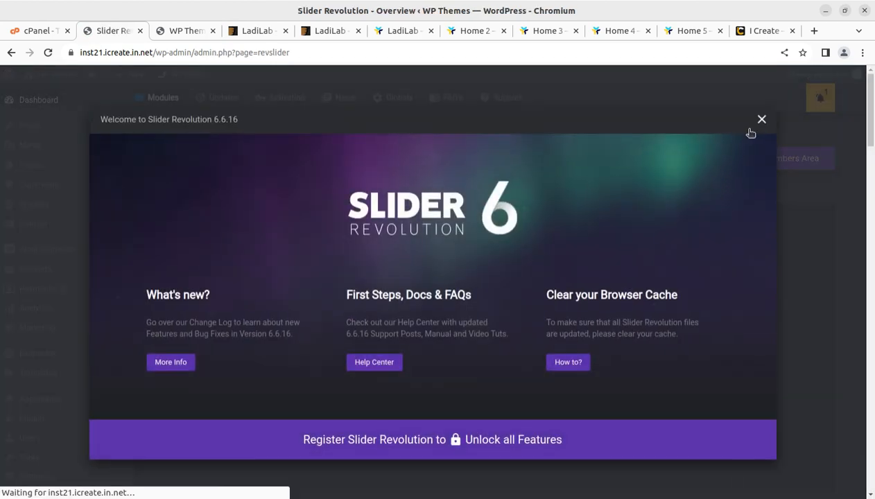
click(760, 120)
scroll(362, 318, down, 5)
scroll(361, 318, down, 3)
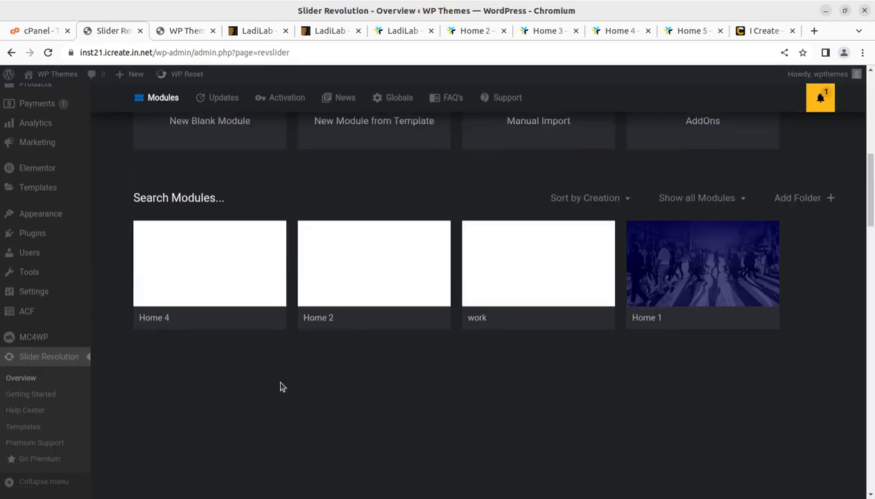
Step: Open the Home 1 slider module in the editor and agree to share plugin usage data
mouse_move(669, 290)
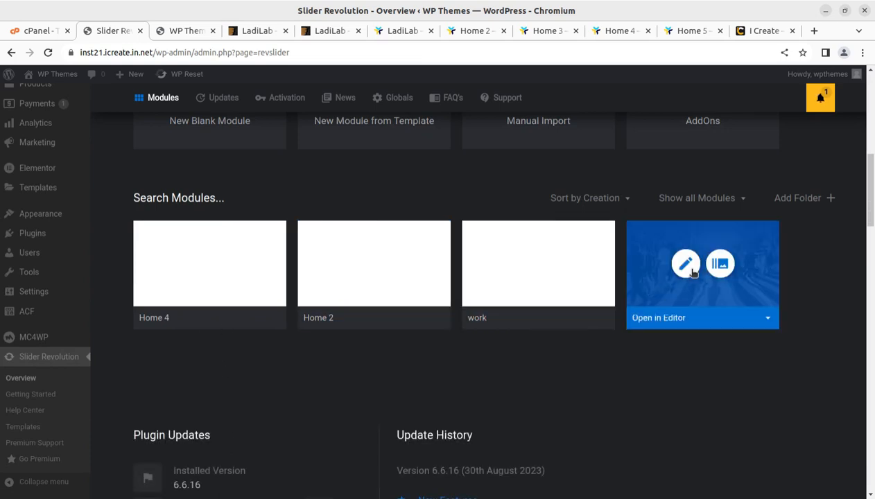
click(685, 264)
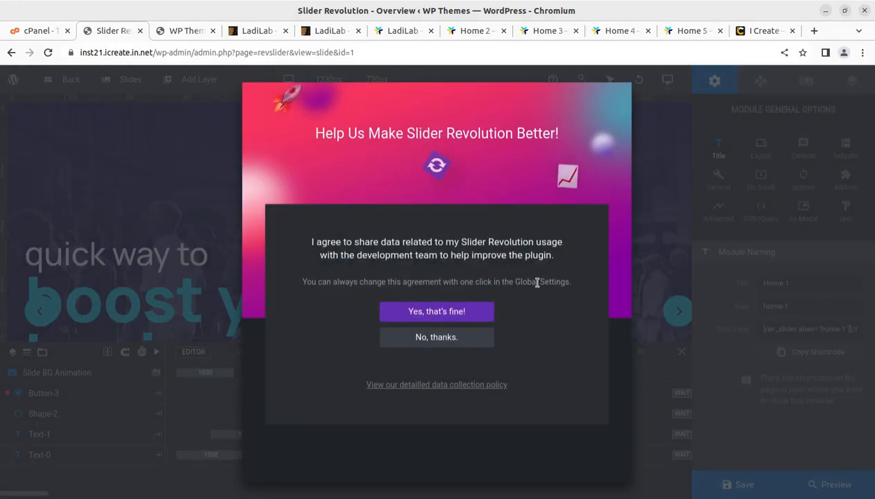
click(463, 314)
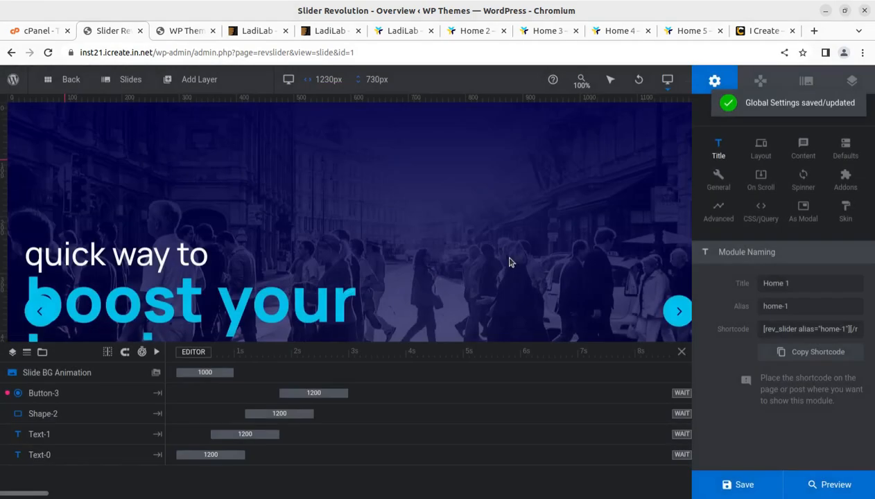
Step: Look over the Home 1 slide and inspect the content options of its "boost your business." text layer
scroll(372, 243, down, 2)
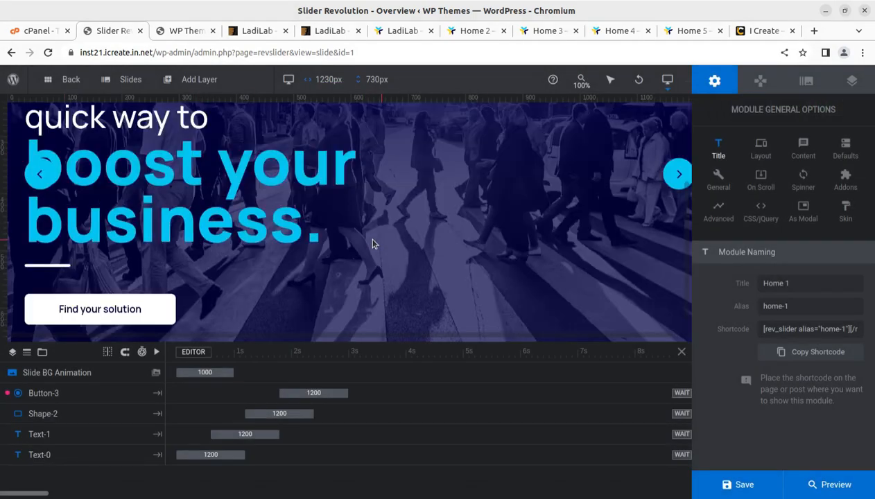
scroll(372, 242, up, 2)
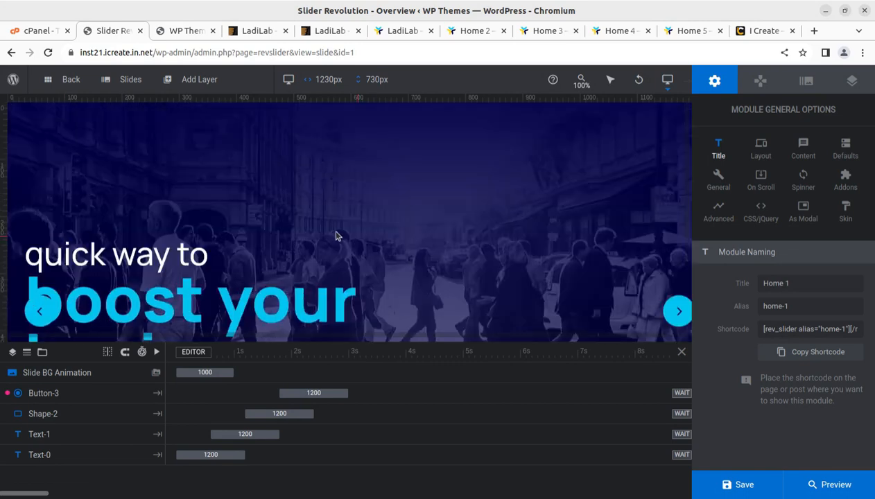
scroll(312, 225, down, 1)
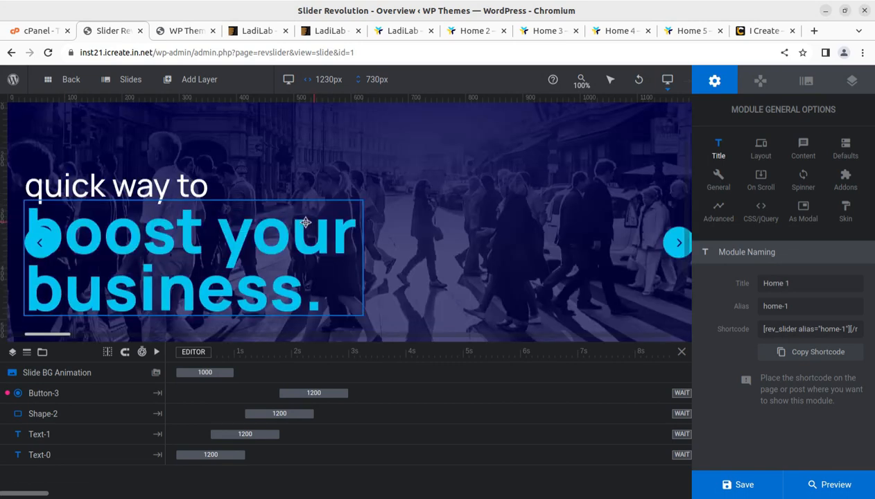
click(191, 228)
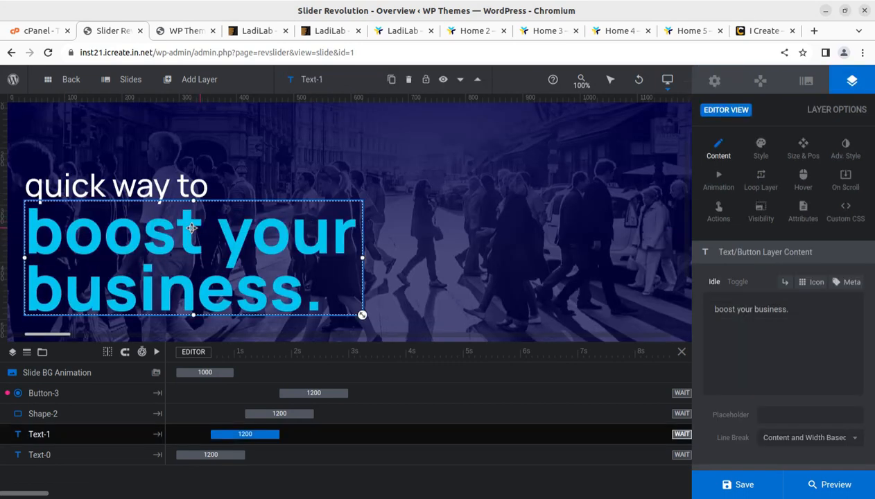
click(521, 200)
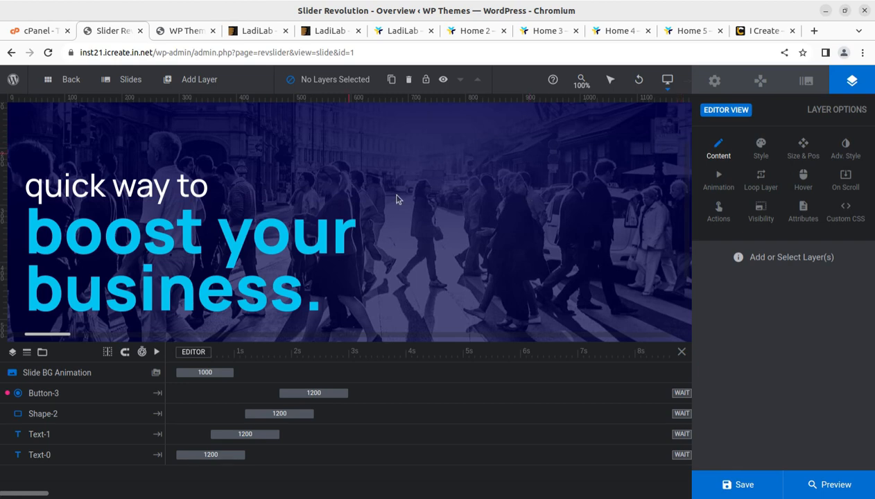
Step: Leave the slider editor and return to the WordPress admin dashboard
click(10, 60)
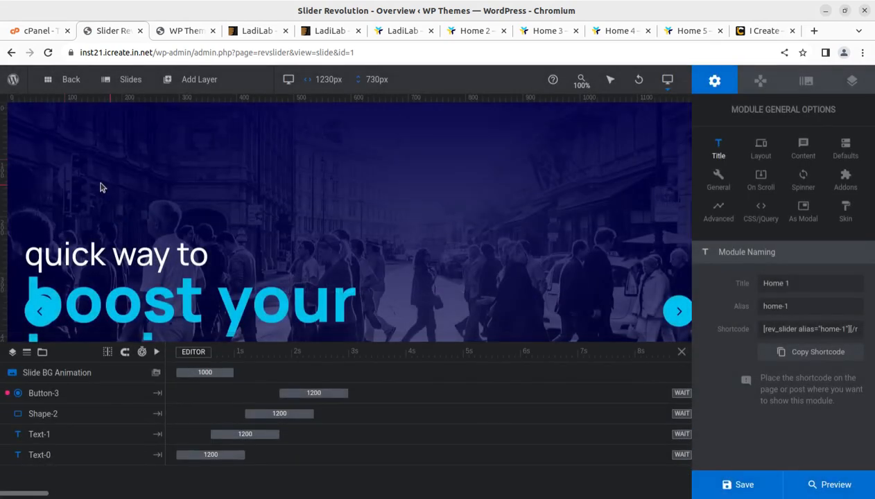
mouse_move(11, 83)
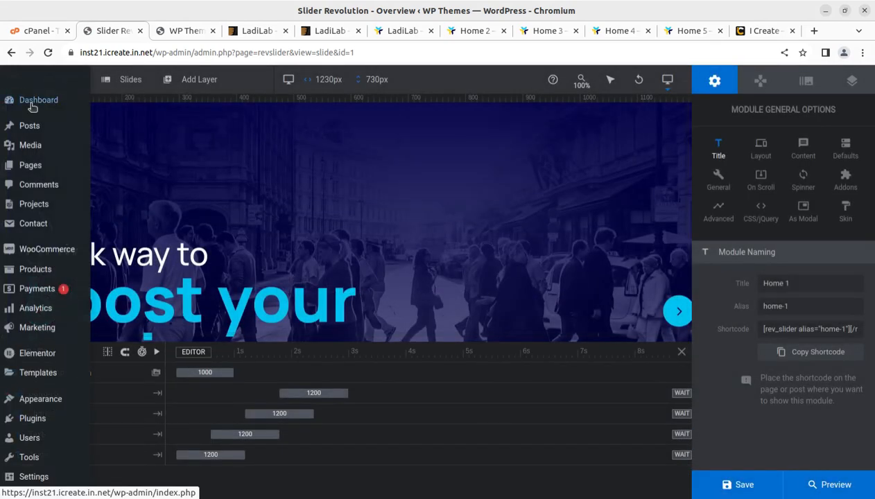
click(31, 102)
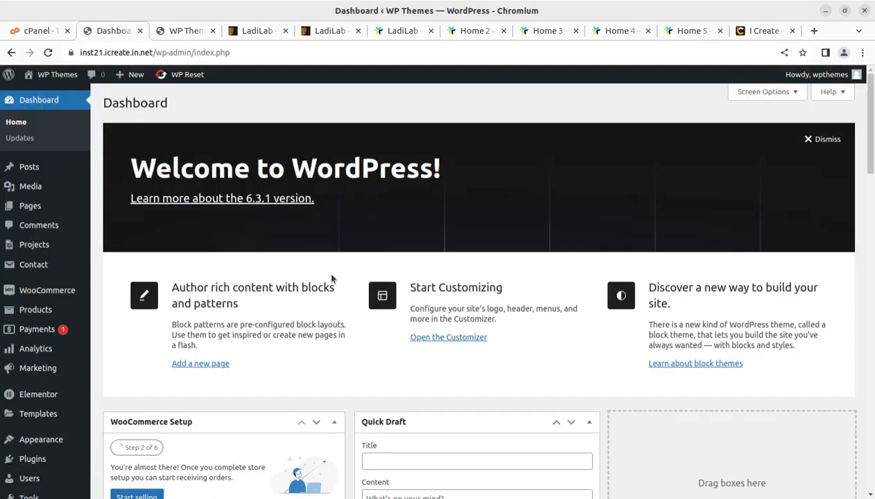
click(765, 31)
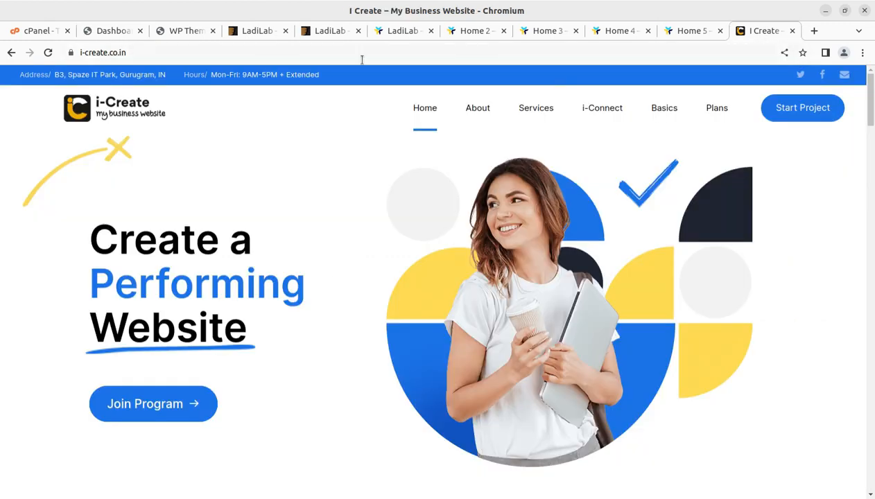
click(179, 31)
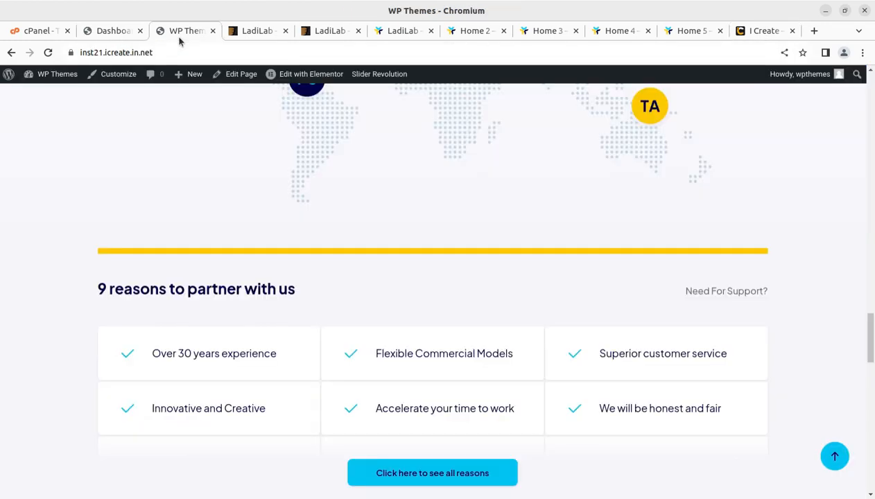
click(111, 31)
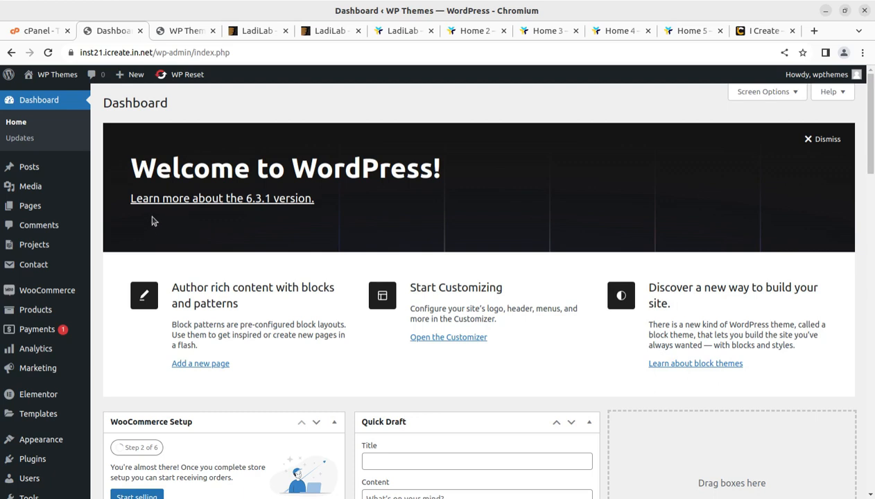
Step: Open the site's front page in a new browser tab and switch to it
mouse_move(40, 79)
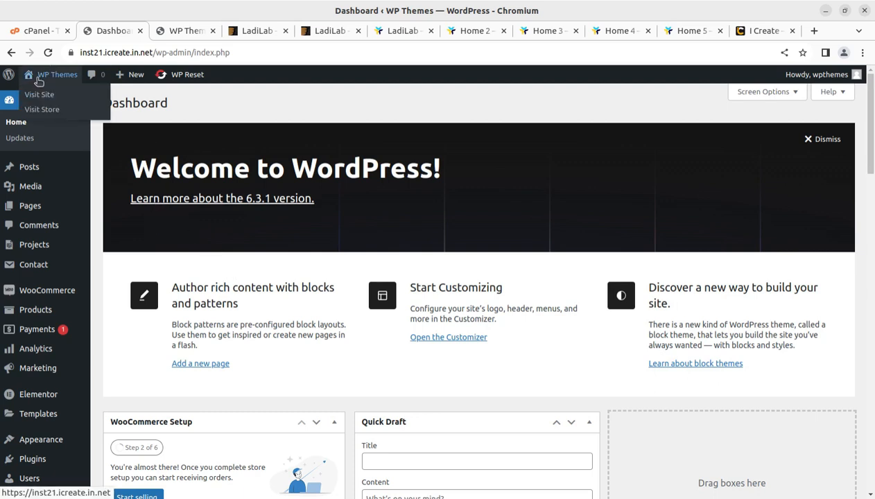
middle_click(41, 95)
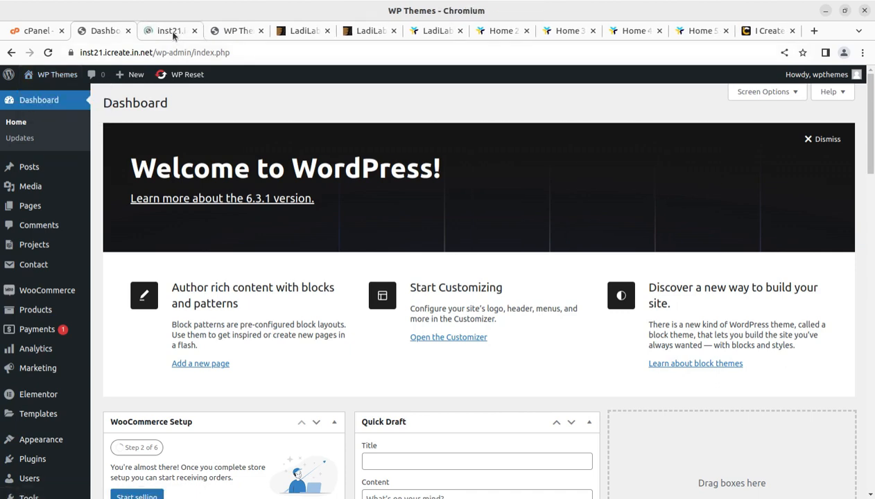
click(173, 32)
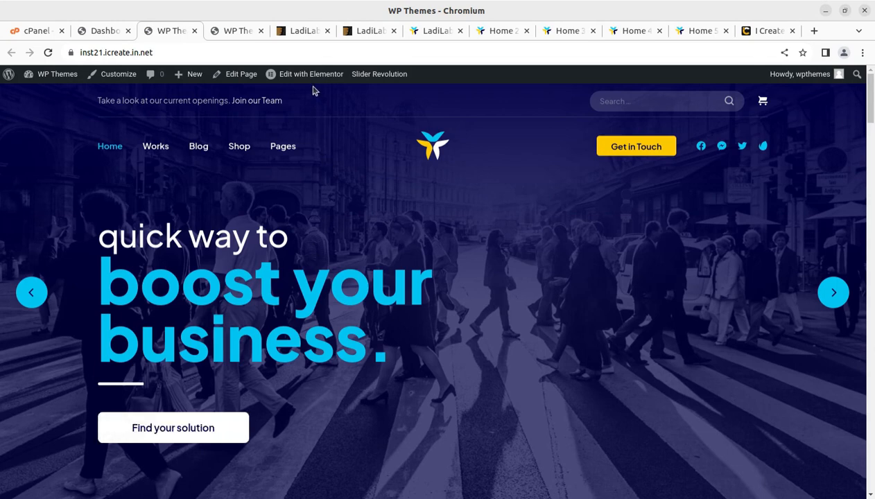
Step: Open the front page for editing with Elementor and dismiss the AI image generator notification
mouse_move(312, 80)
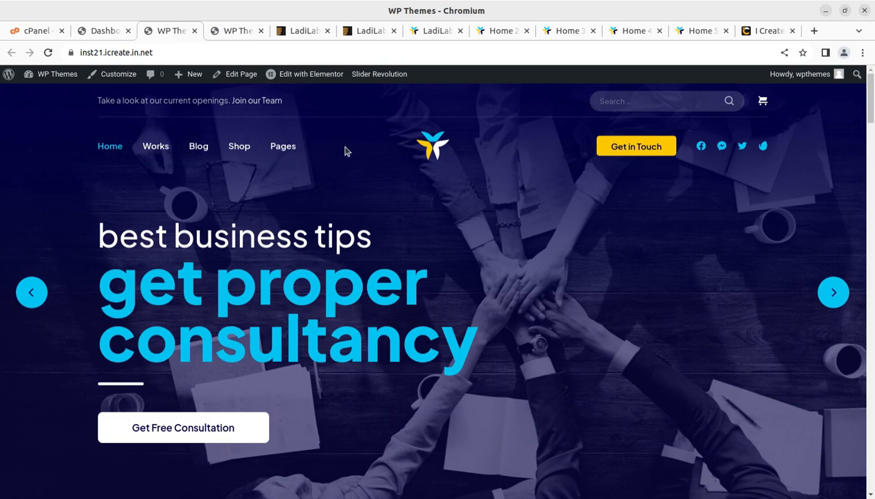
click(303, 75)
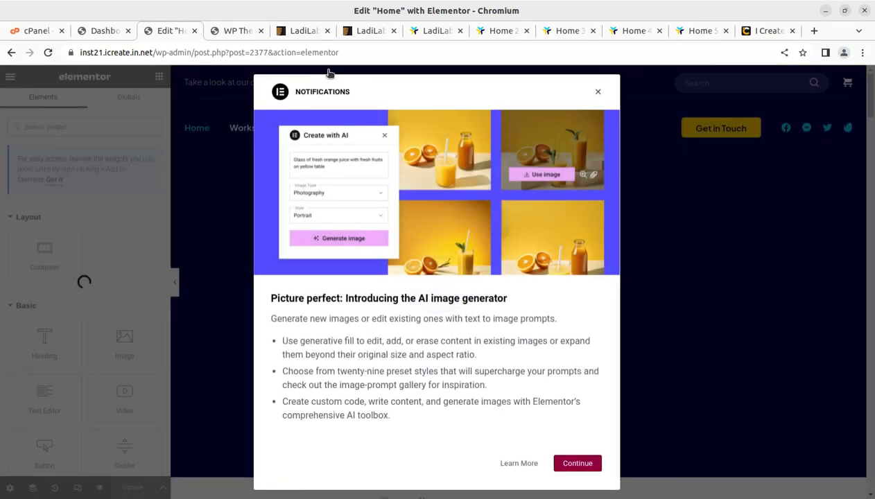
click(597, 93)
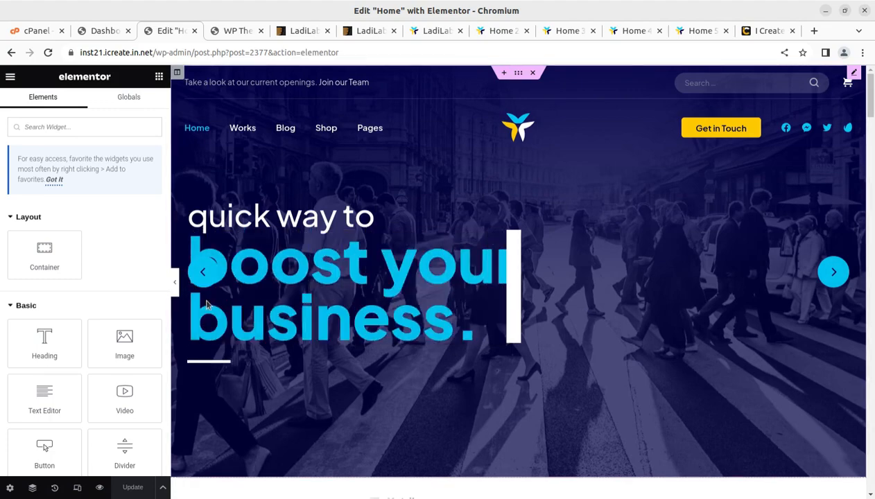
Step: Inspect the content settings of the "Digital Business Company in Nevada" heading and the client logo carousel above it
scroll(347, 333, down, 6)
click(333, 295)
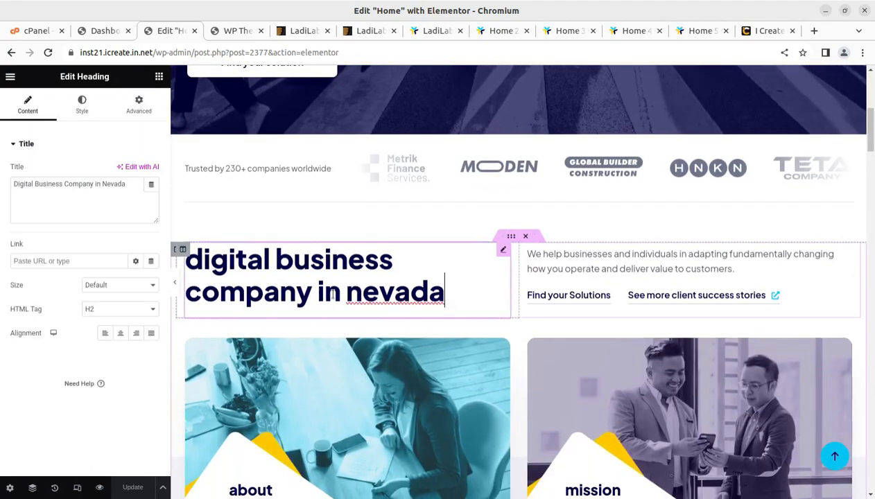
triple_click(113, 189)
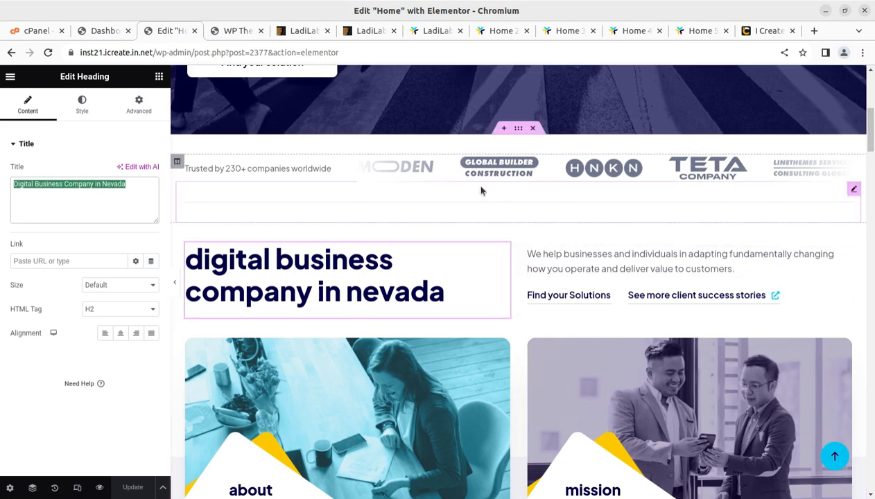
click(423, 180)
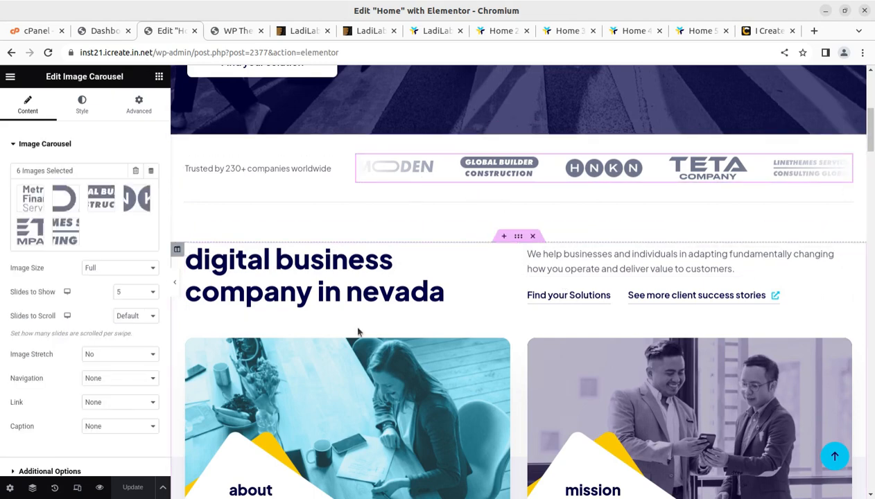
Step: Inspect the content settings of the "about" and "mission" image boxes on the home page
scroll(375, 325, down, 2)
click(397, 315)
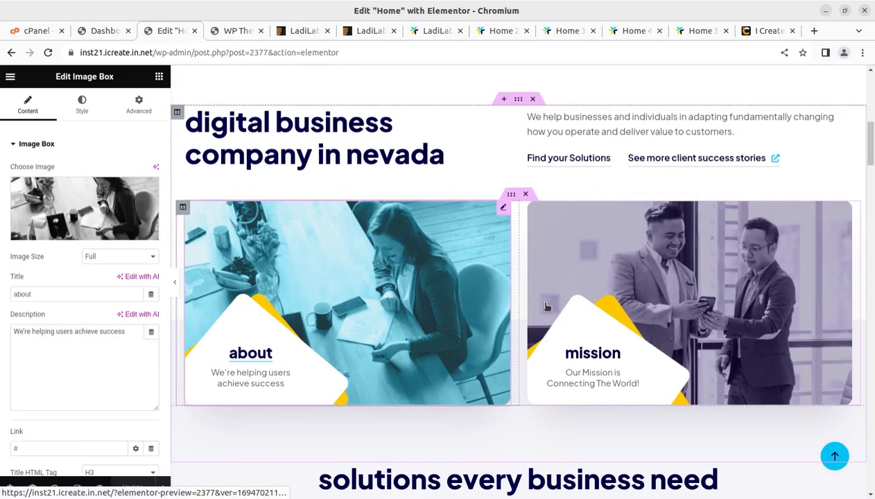
click(641, 309)
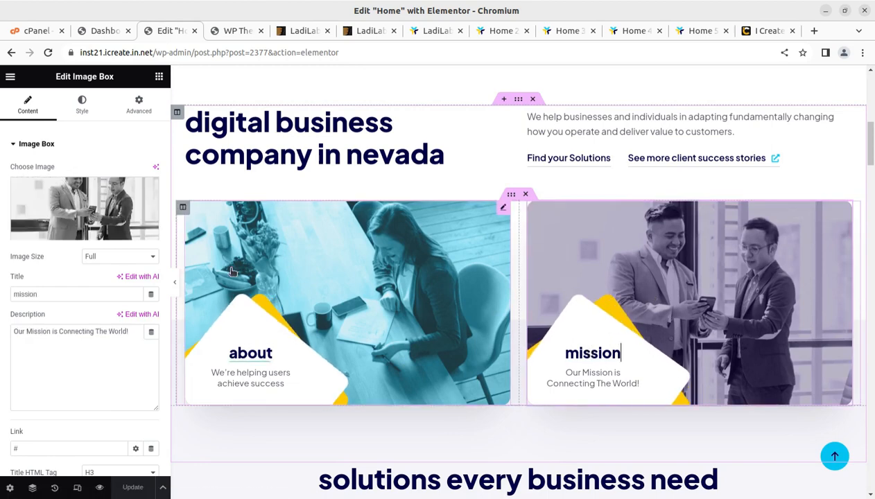
Step: Inspect the "Solutions every business need" heading's settings and expand the Consulting item of the services info list below it
scroll(459, 278, down, 3)
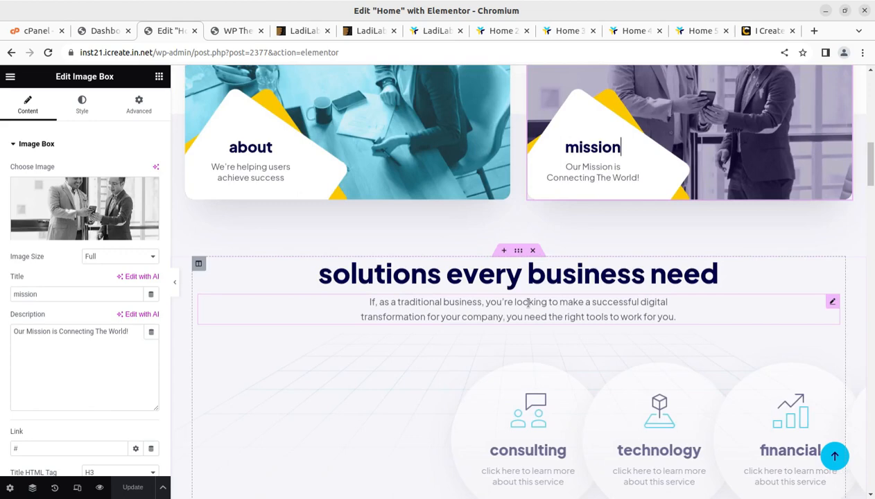
click(459, 279)
scroll(273, 285, down, 3)
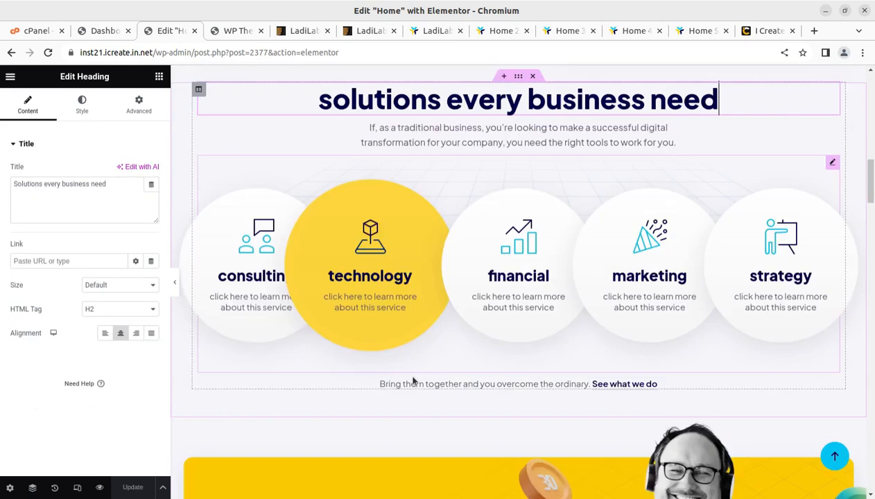
click(373, 269)
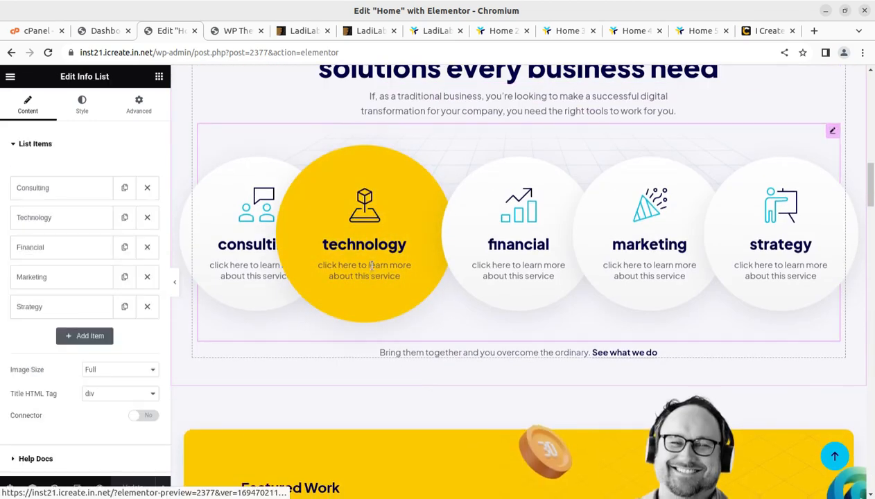
click(69, 189)
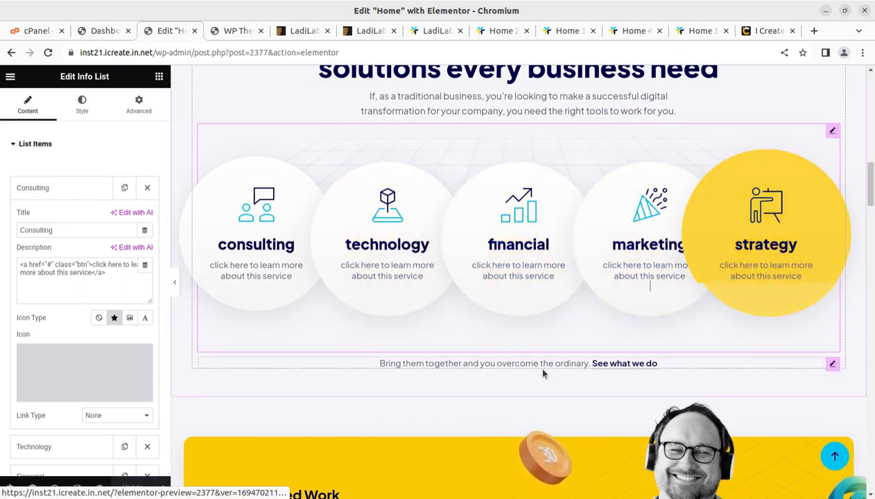
Step: Leave the Elementor editor by viewing the live home page
scroll(543, 371, down, 3)
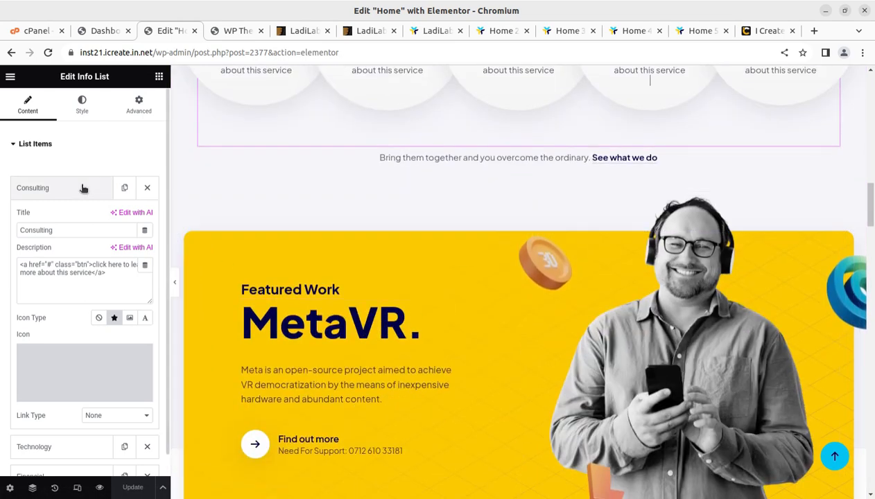
click(10, 77)
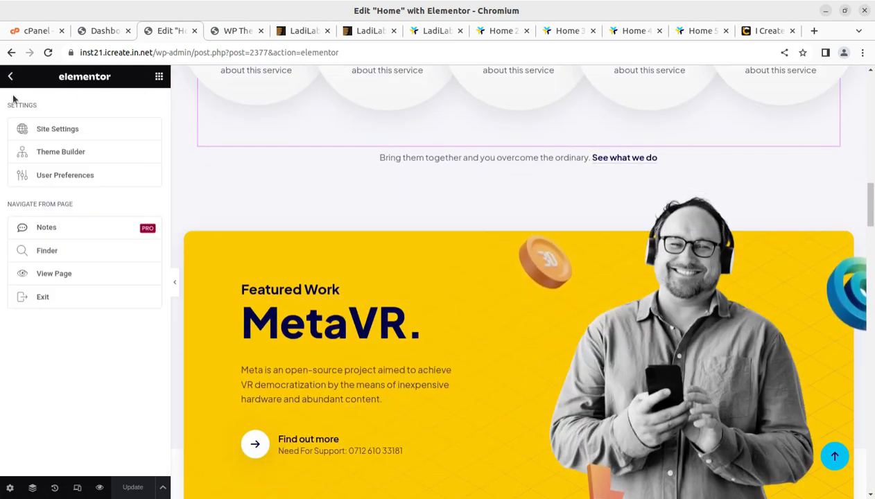
click(56, 275)
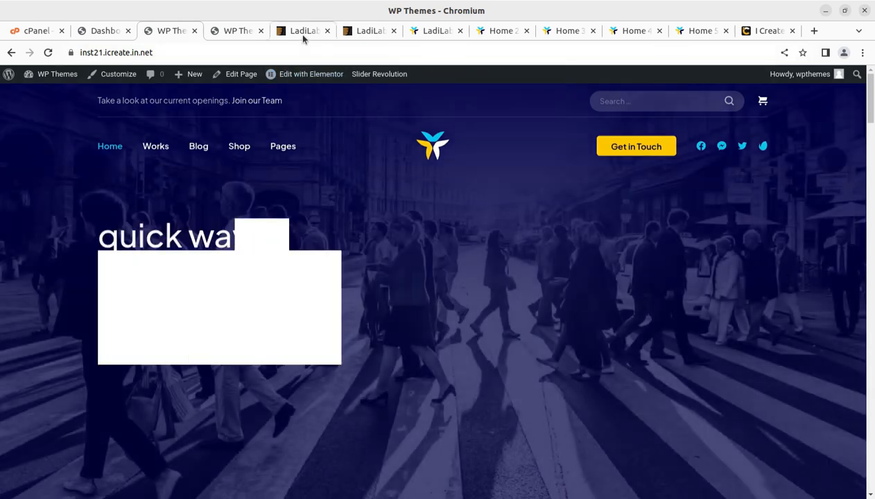
Step: Review the LadiLab theme's ThemeForest listing, highlighting "Elementor Multipurpose WordPress Theme" in its title and examining the preview and license details
click(303, 39)
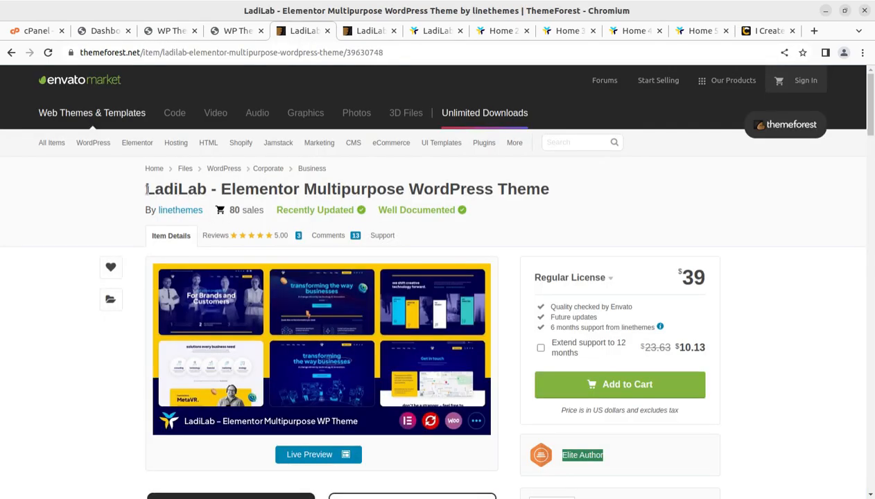
drag(146, 189, 545, 190)
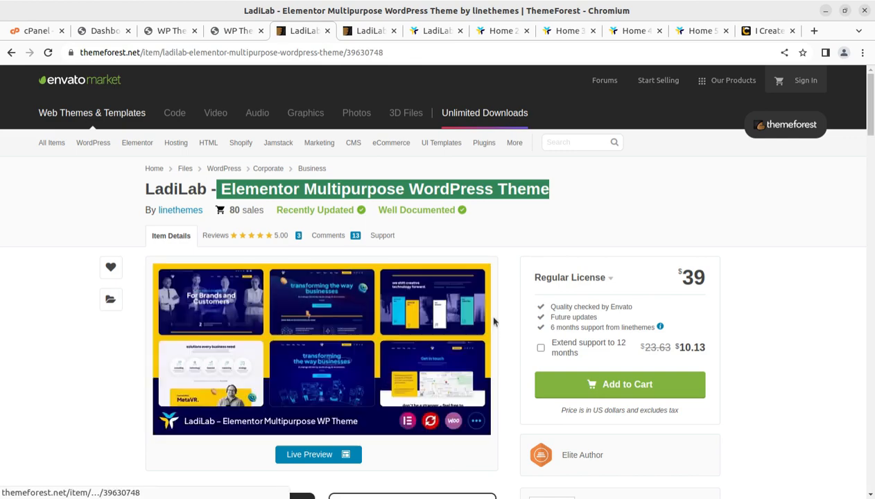
scroll(494, 331, down, 4)
scroll(495, 333, up, 4)
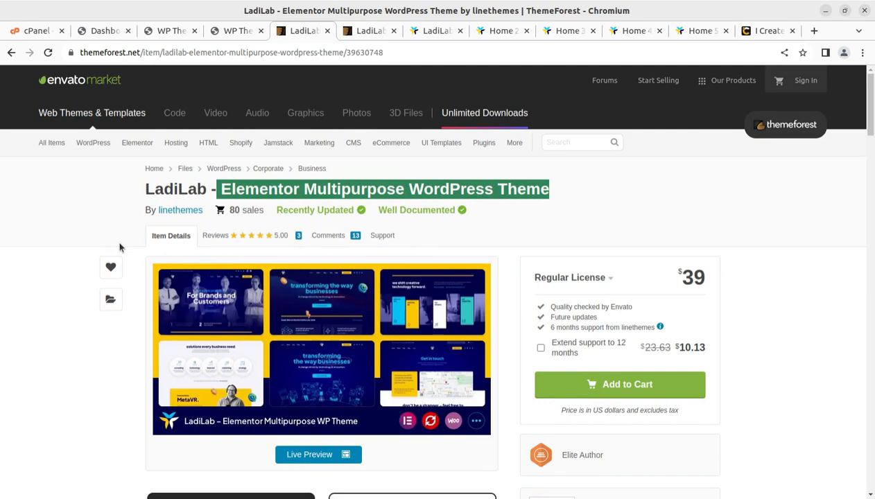
scroll(512, 342, down, 4)
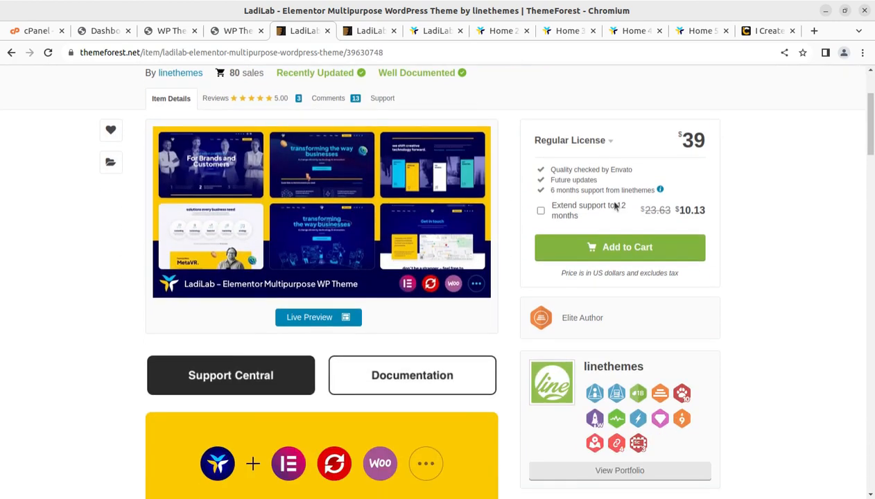
Step: Look through the i-Create website's home page, then return to the WP Themes site's front page
click(760, 34)
scroll(437, 314, down, 4)
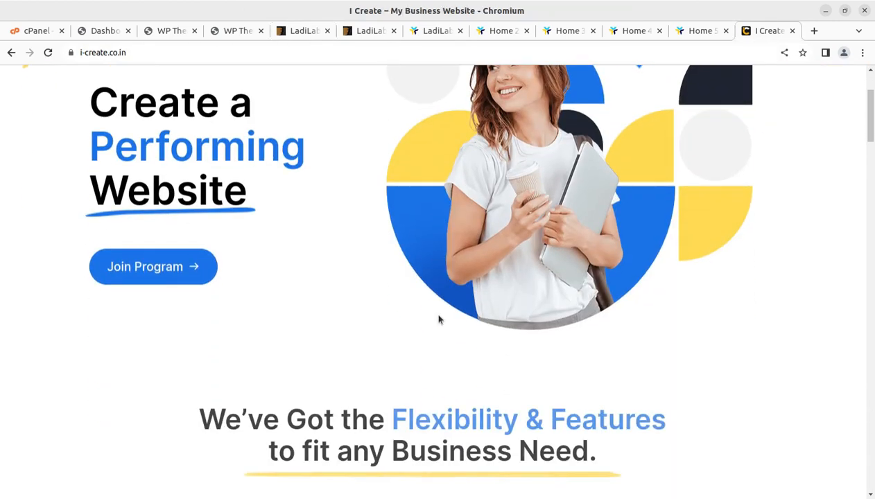
scroll(433, 340, down, 4)
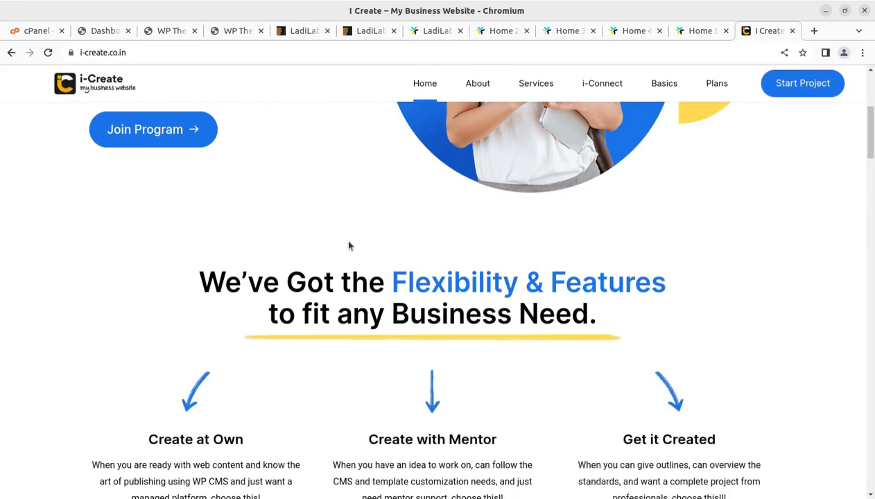
click(170, 32)
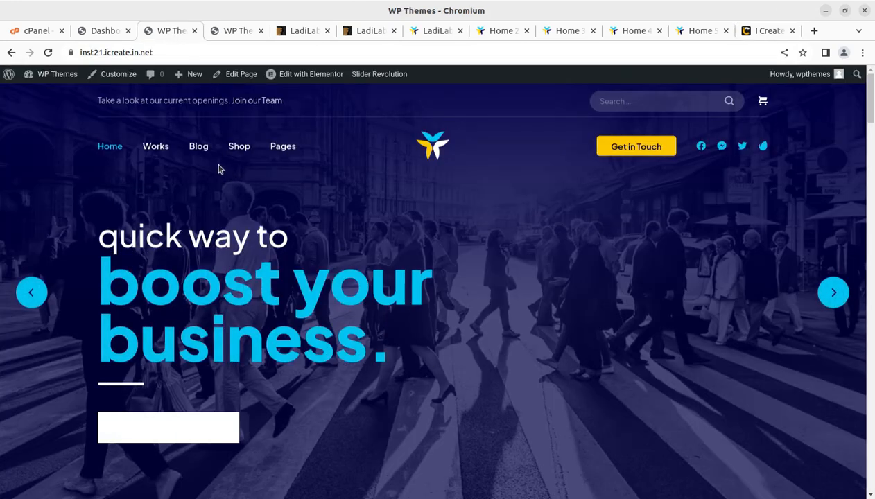